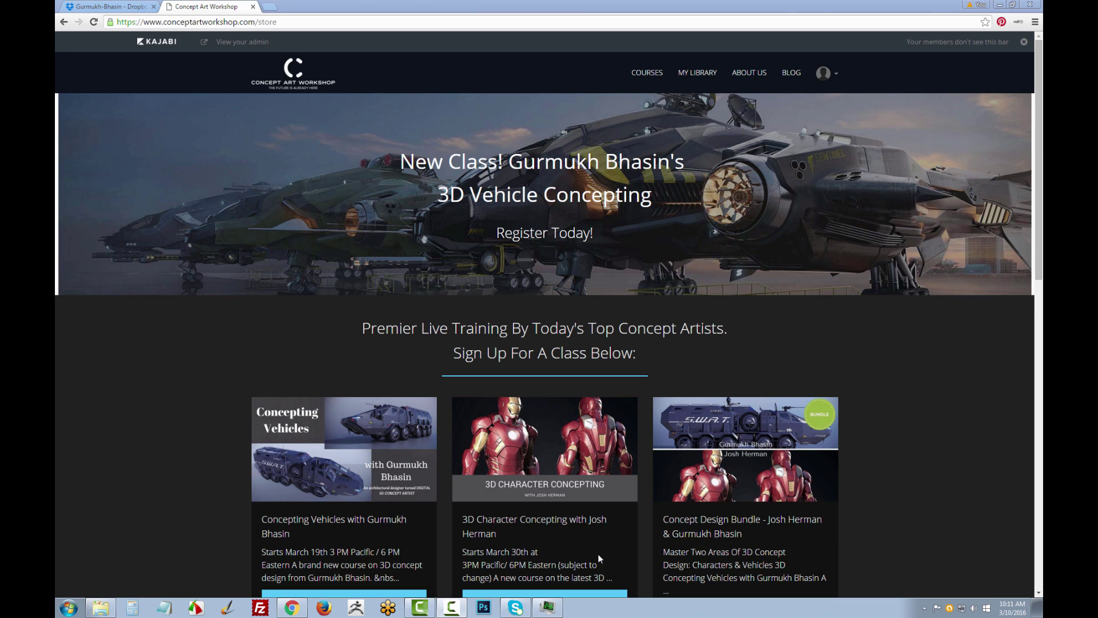
mouse_move(350, 391)
mouse_down()
mouse_move(320, 440)
mouse_move(343, 392)
mouse_up()
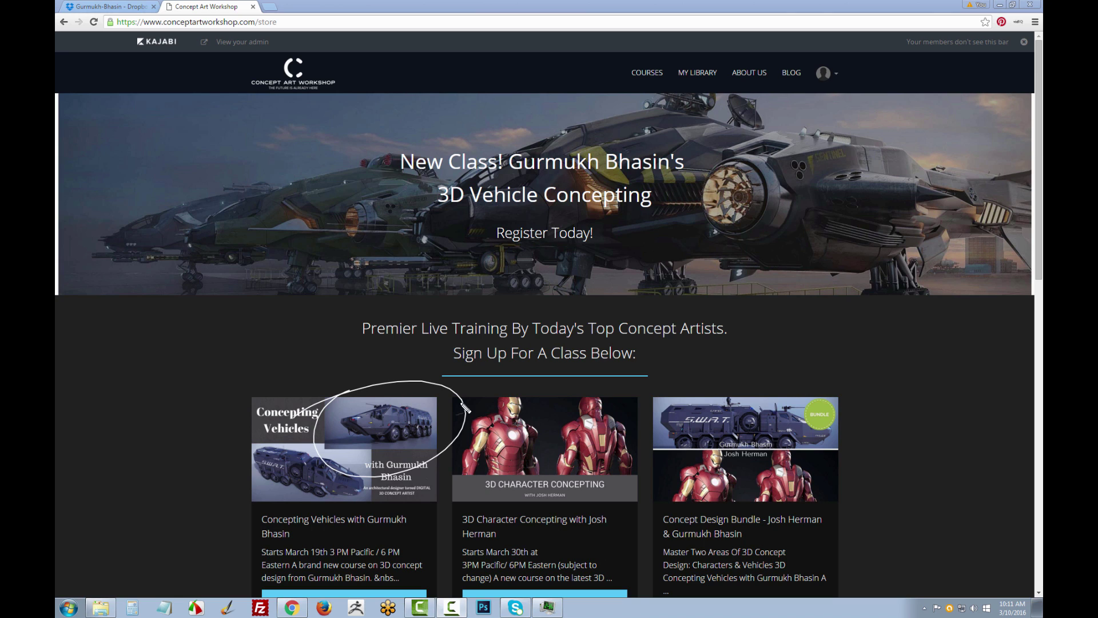
drag(249, 396, 379, 307)
drag(461, 253, 426, 280)
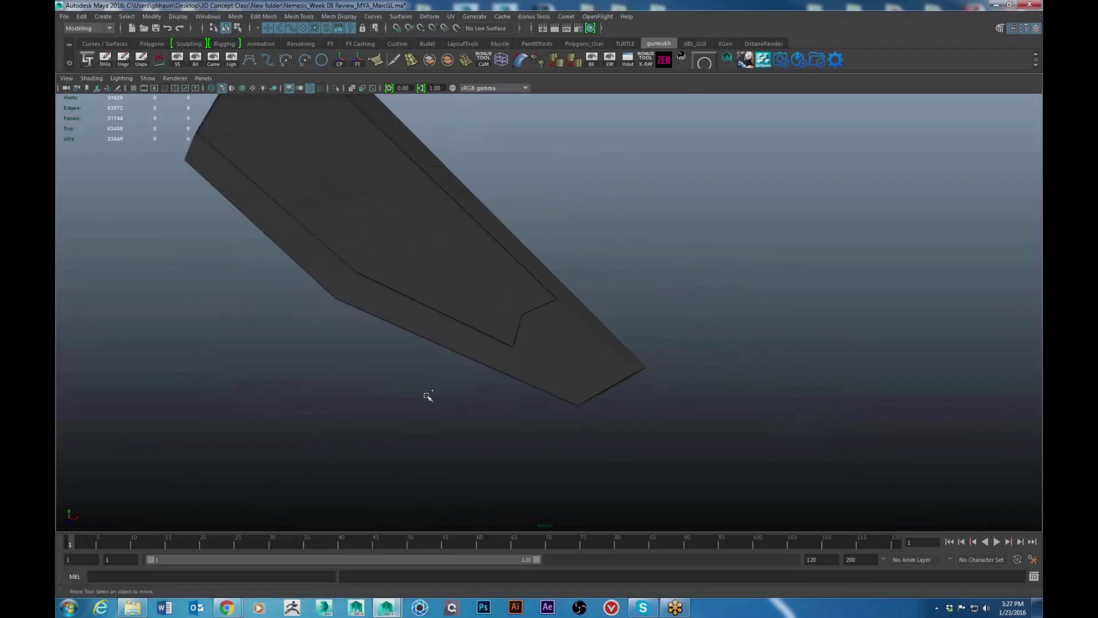
Step: Examine the Version 03 jet and its separate body pieces from several angles, alongside the neighbouring Version 04 model
scroll(427, 395, up, 3)
scroll(428, 395, down, 3)
alt+drag(429, 397, 513, 305)
scroll(566, 368, up, 3)
scroll(513, 306, up, 2)
click(513, 305)
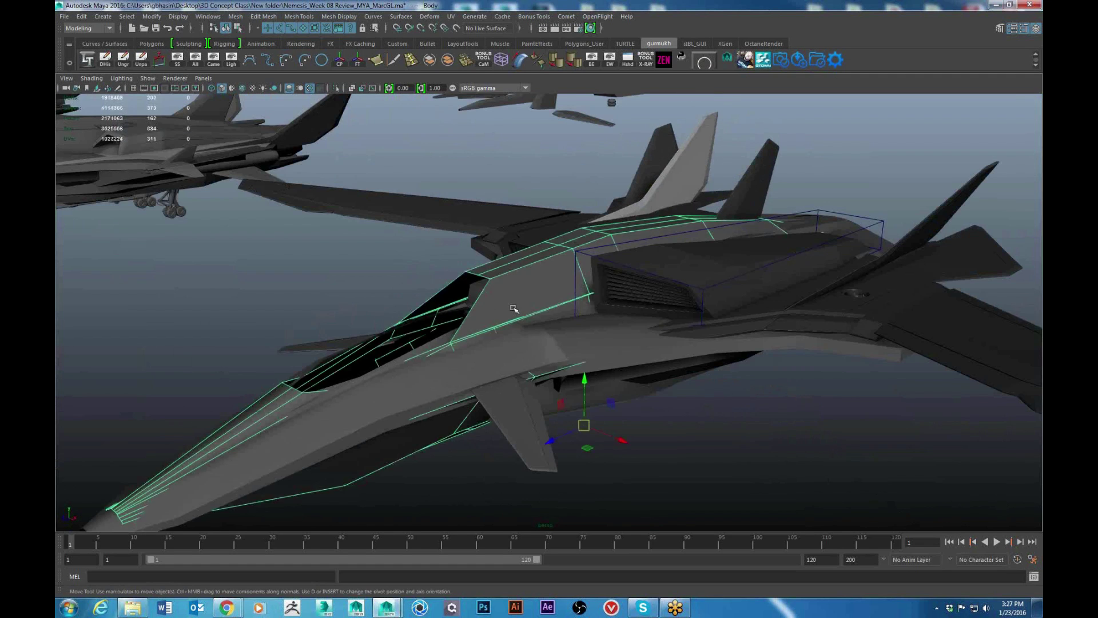
click(686, 394)
scroll(686, 395, down, 4)
alt+drag(686, 394, 814, 431)
alt+middle_drag(813, 431, 786, 379)
alt+drag(591, 392, 557, 269)
click(515, 312)
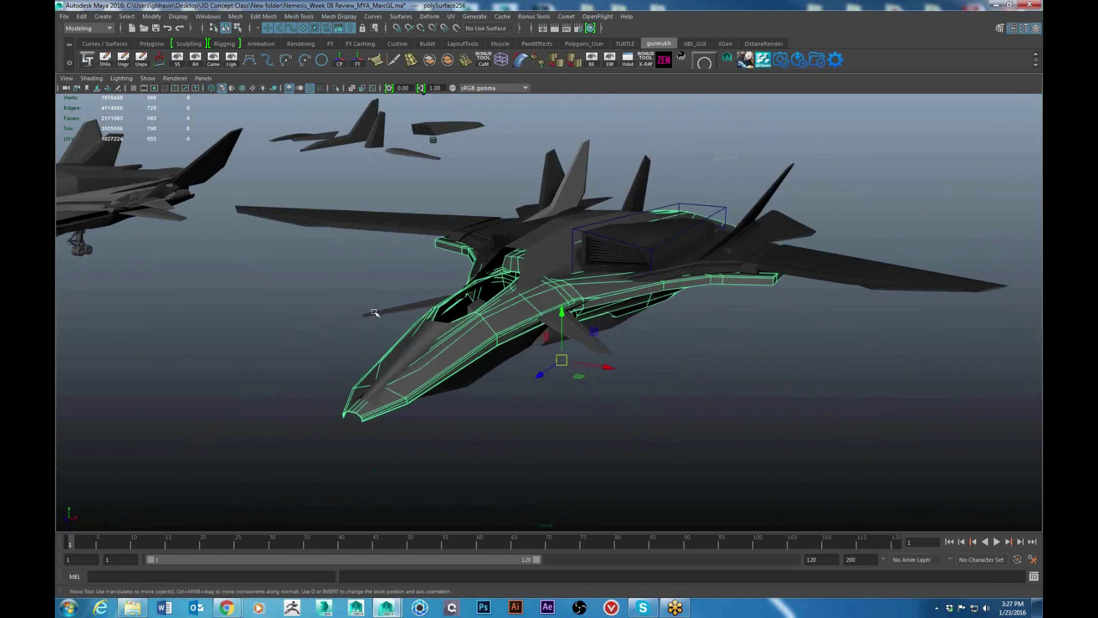
click(322, 376)
scroll(323, 376, down, 4)
alt+middle_drag(321, 374, 505, 349)
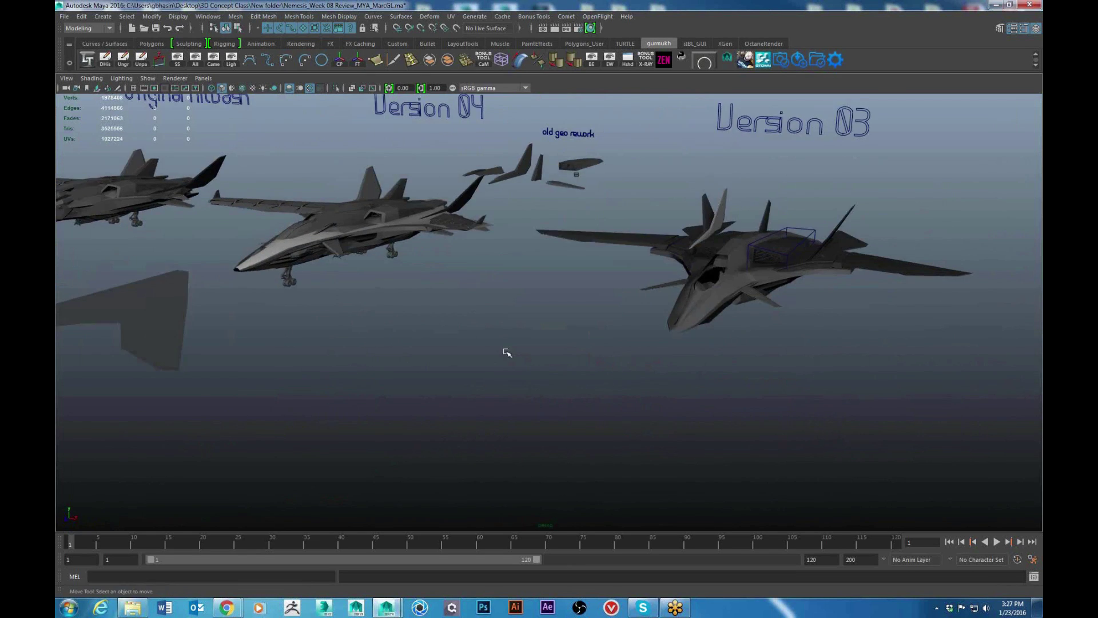
alt+drag(506, 349, 496, 375)
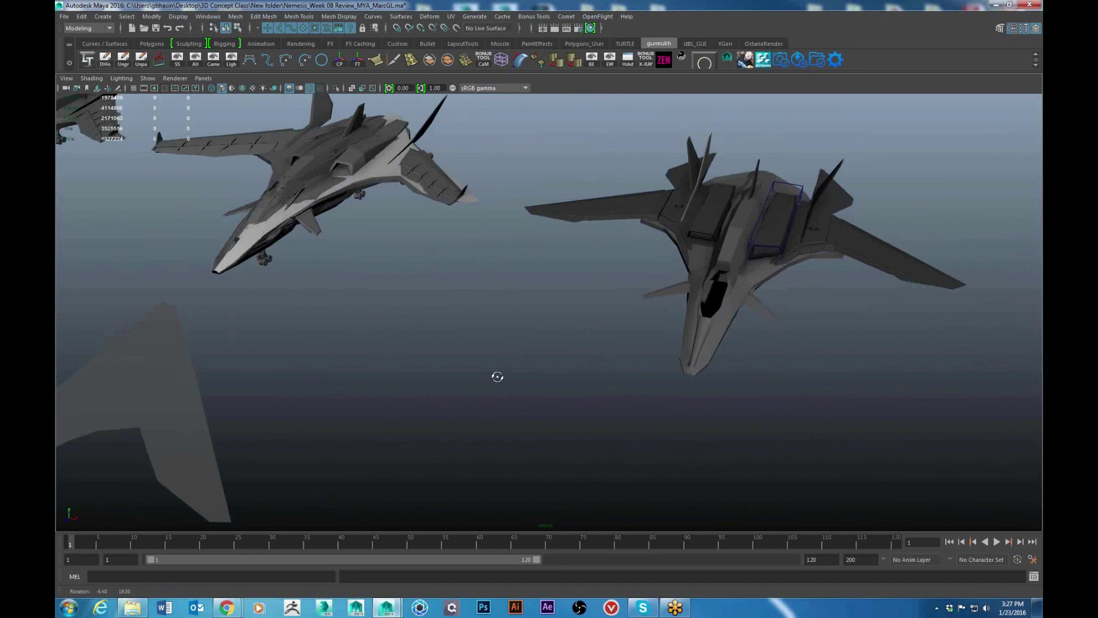
click(733, 261)
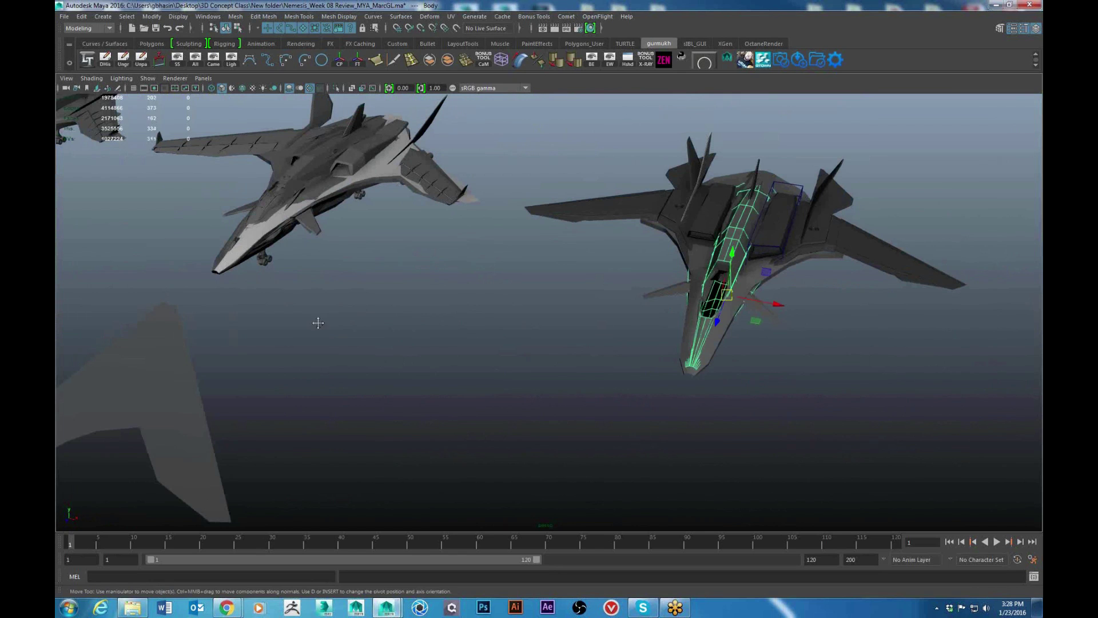
Step: Survey the Original Kitbash jet and compare it with the Version 04 and Version 03 models
alt+drag(317, 318, 703, 444)
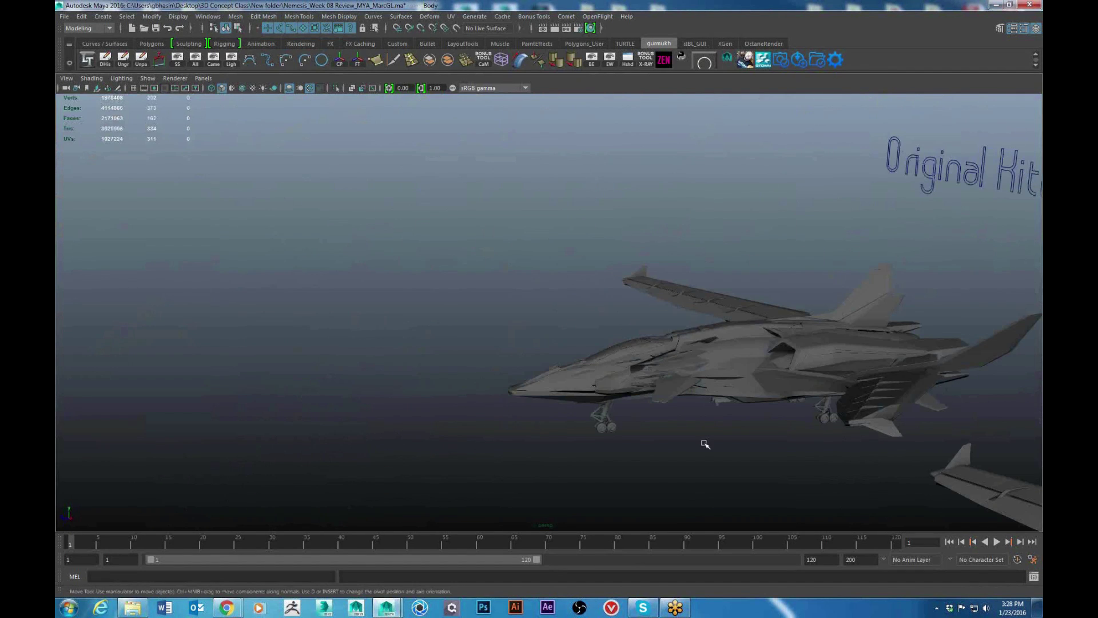
click(710, 459)
key(f)
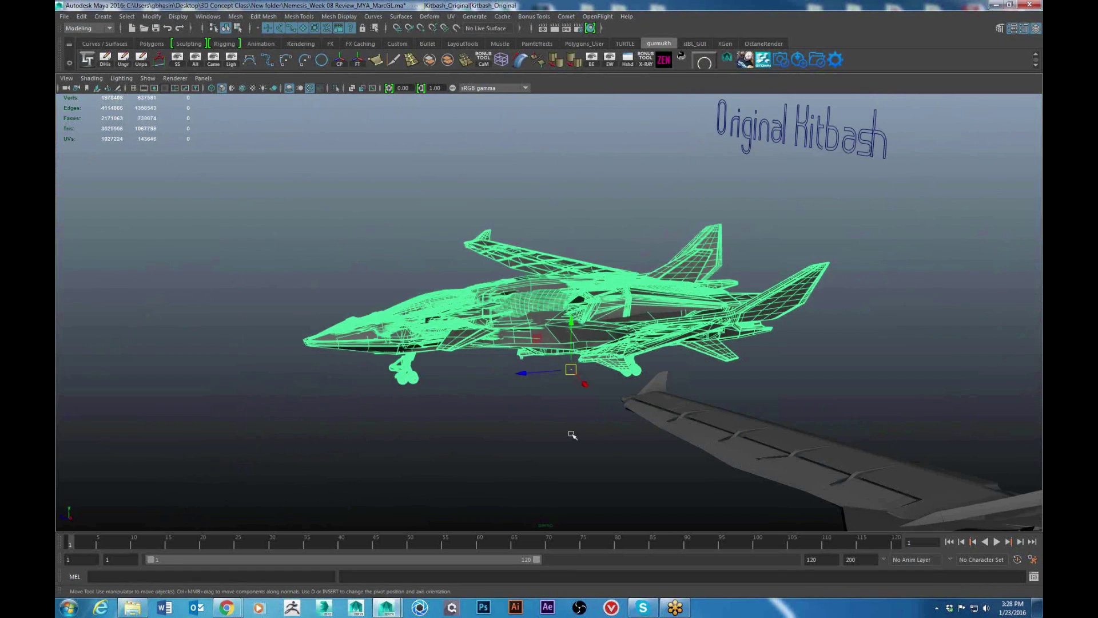
click(478, 420)
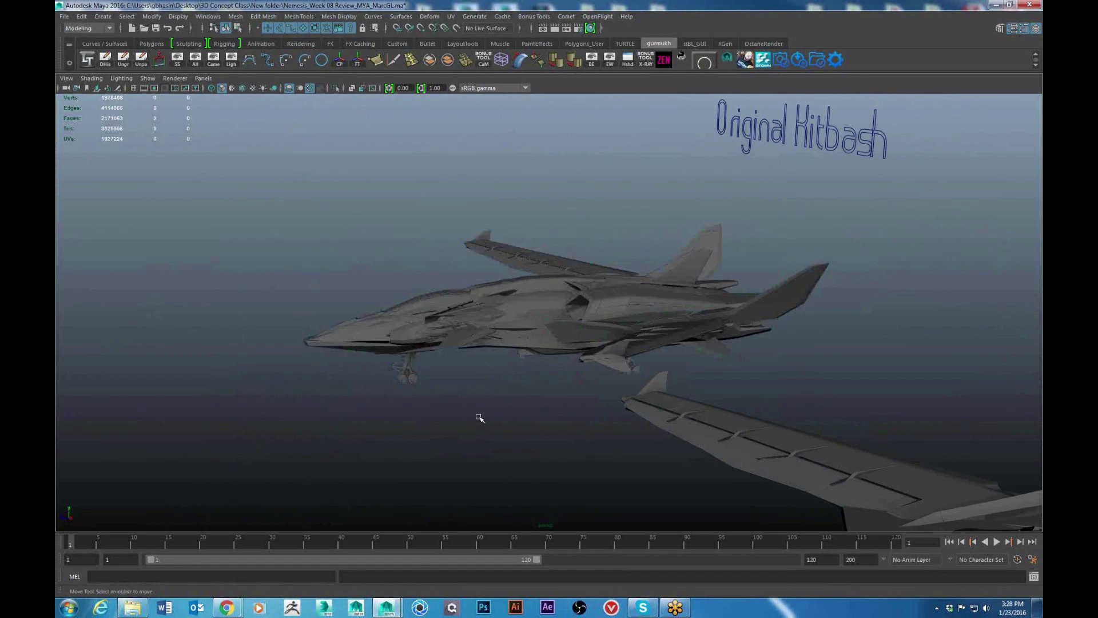
alt+drag(479, 417, 646, 394)
scroll(779, 389, down, 6)
alt+middle_drag(780, 390, 609, 421)
alt+drag(782, 393, 637, 386)
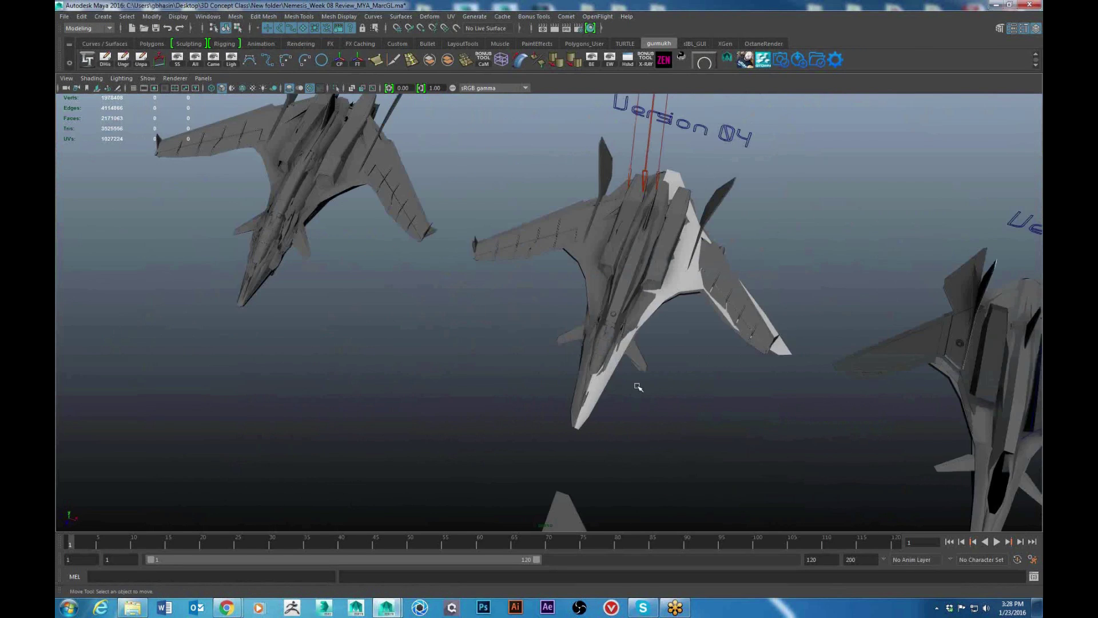
alt+middle_drag(835, 409, 664, 355)
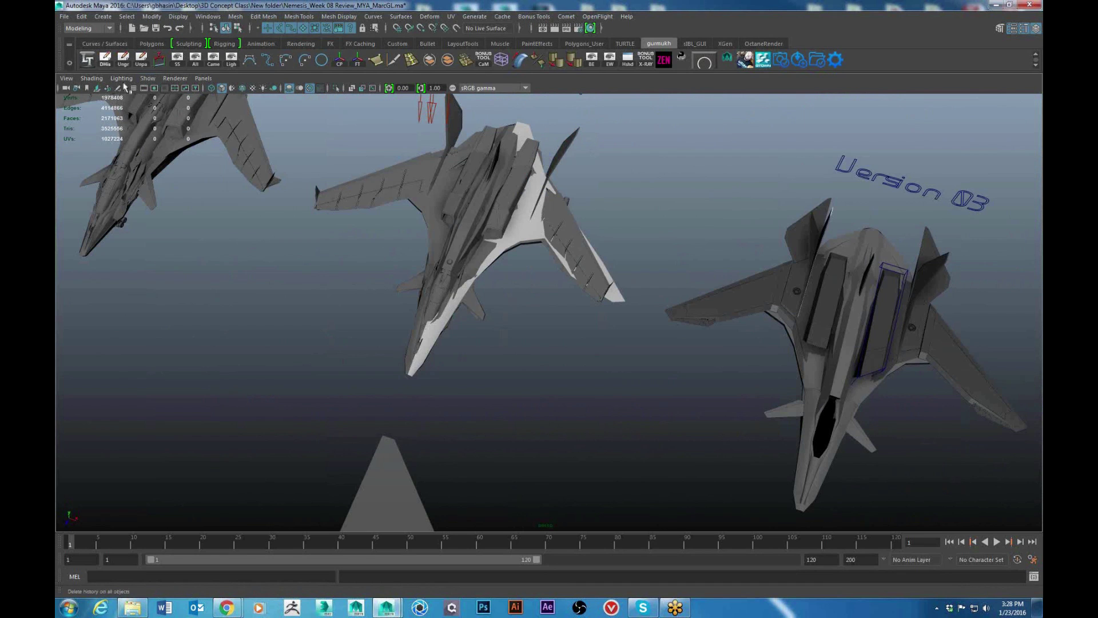
scroll(292, 302, down, 6)
alt+middle_drag(292, 301, 532, 366)
scroll(572, 361, up, 6)
alt+drag(652, 352, 572, 328)
scroll(543, 296, up, 4)
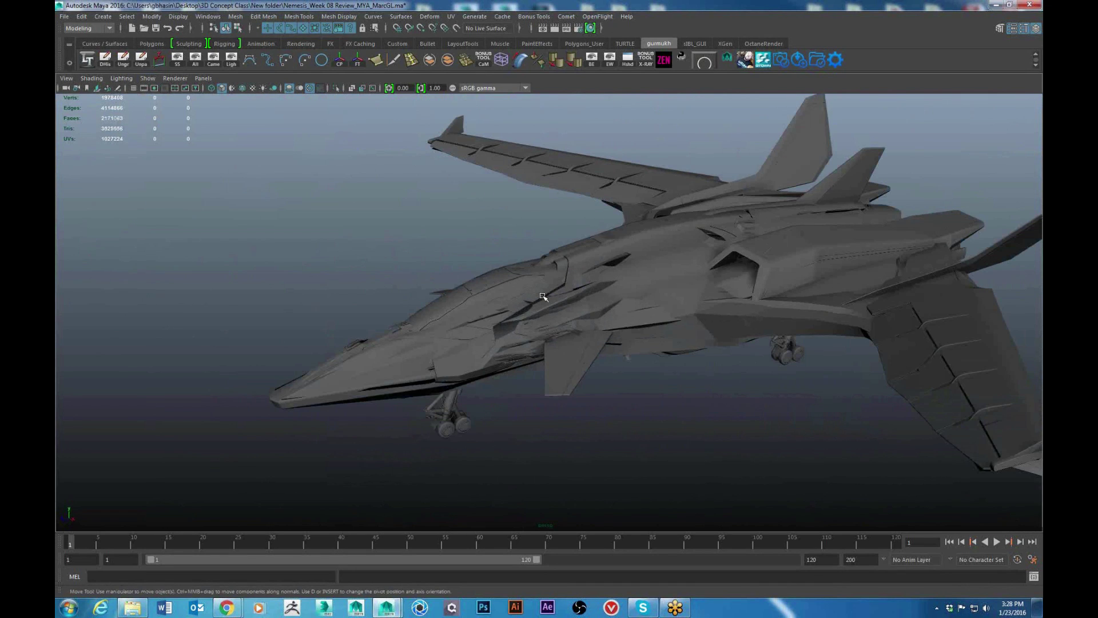
Step: Select the Original Kitbash jet and inspect its transform and shape nodes, finishing with nothing selected
click(543, 297)
click(178, 16)
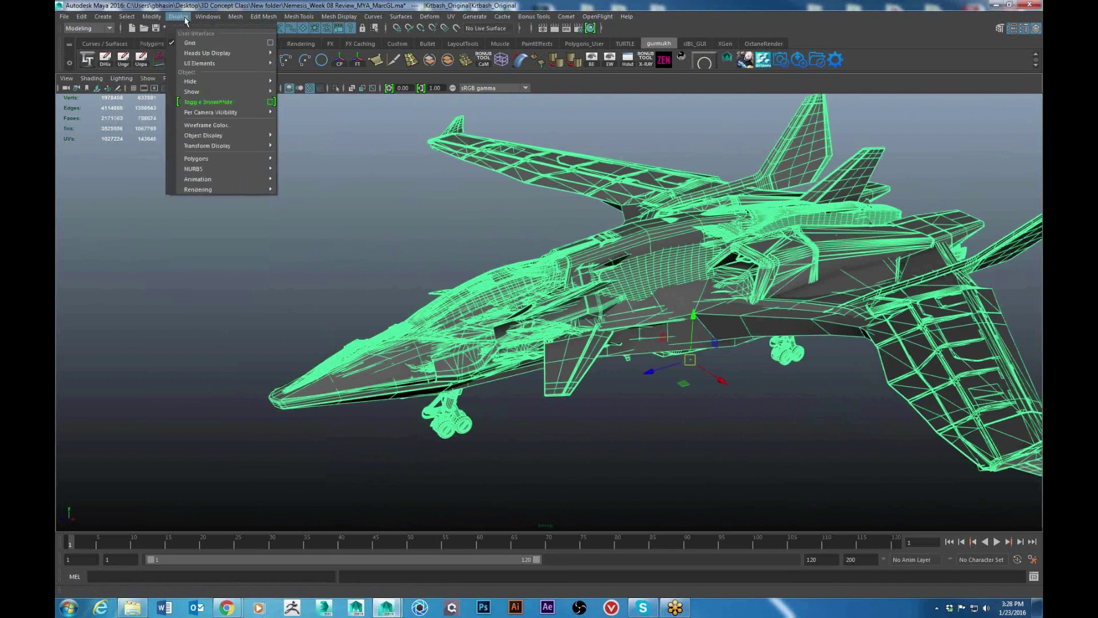
mouse_move(208, 17)
click(243, 106)
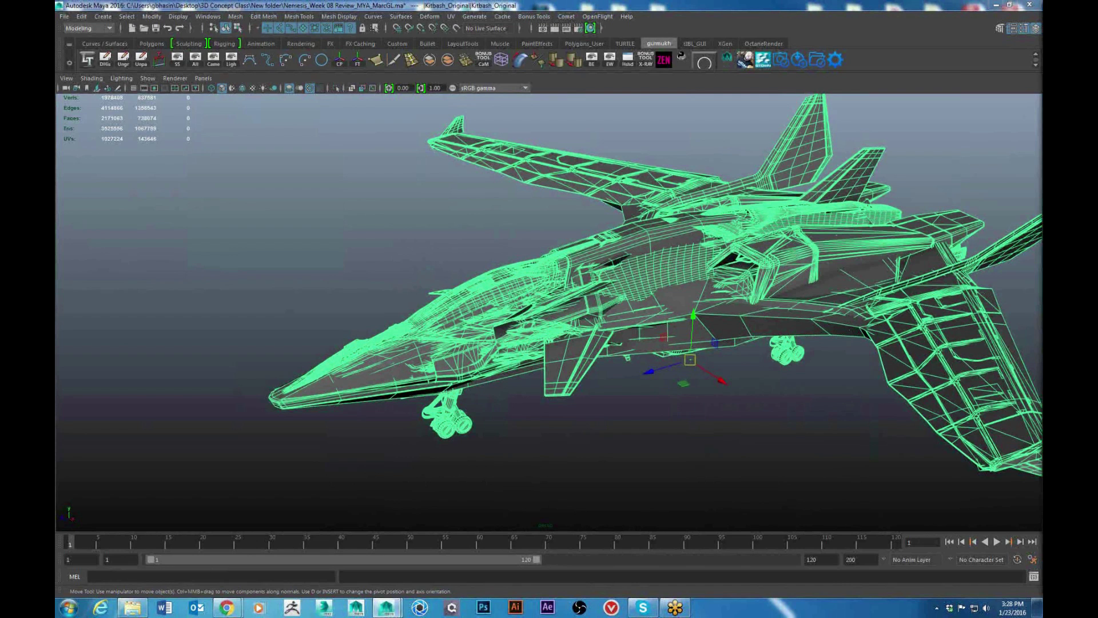
key(Down)
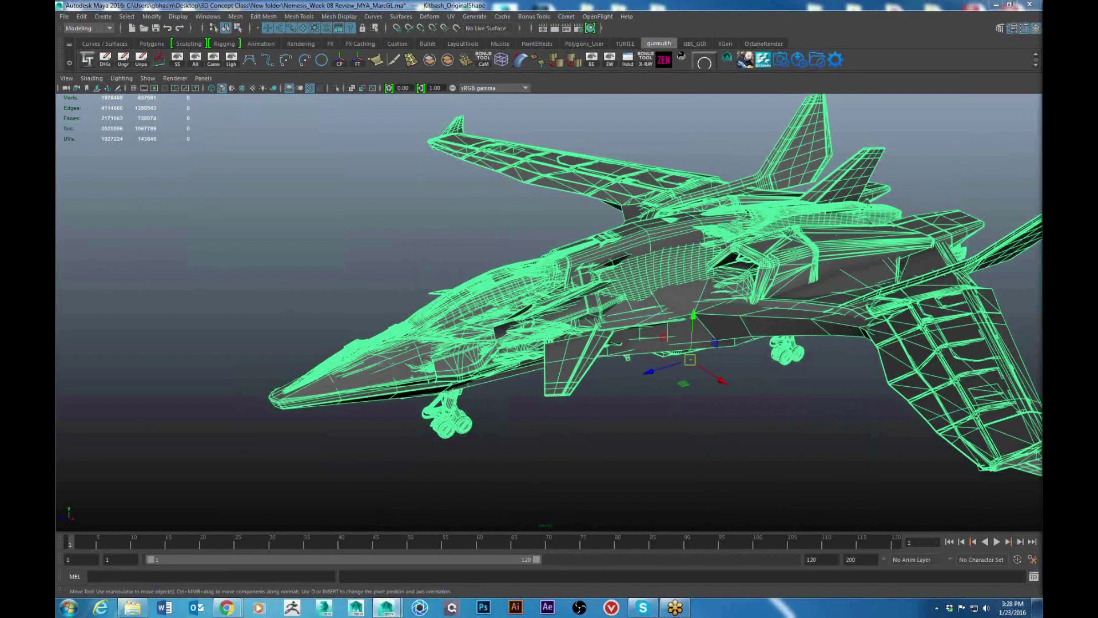
click(645, 389)
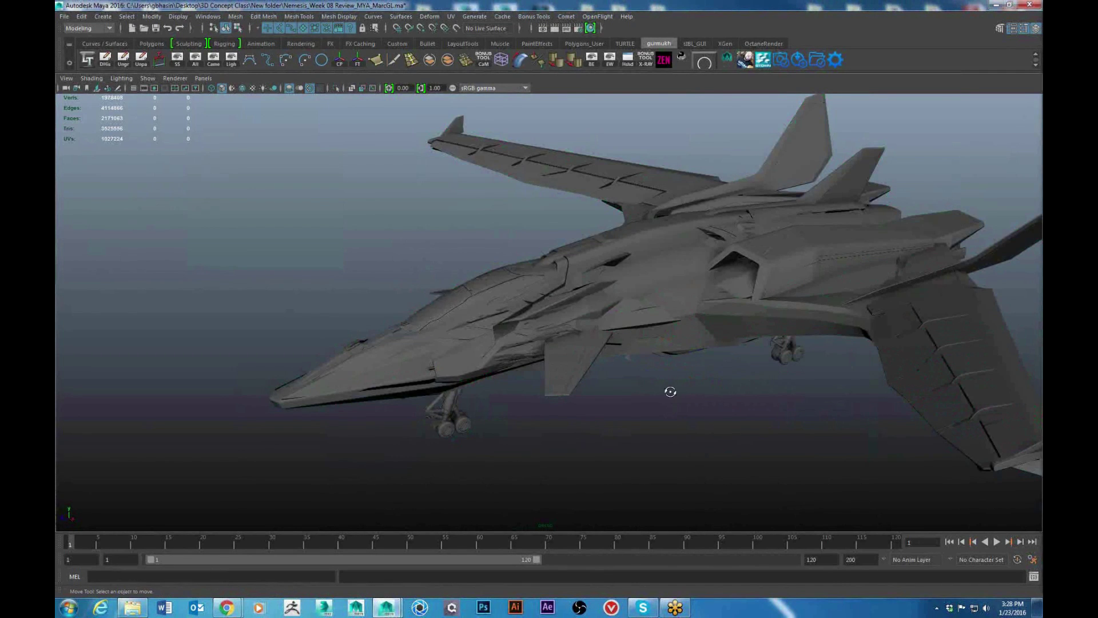
Step: Examine the Original Kitbash from above and the low-poly Body_Test_V4 mesh lying in front of the jet versions
mouse_move(670, 391)
alt+mouse_down()
mouse_move(709, 424)
mouse_move(680, 308)
mouse_move(731, 311)
mouse_move(614, 341)
mouse_move(718, 350)
mouse_move(676, 362)
mouse_move(678, 380)
alt+mouse_up()
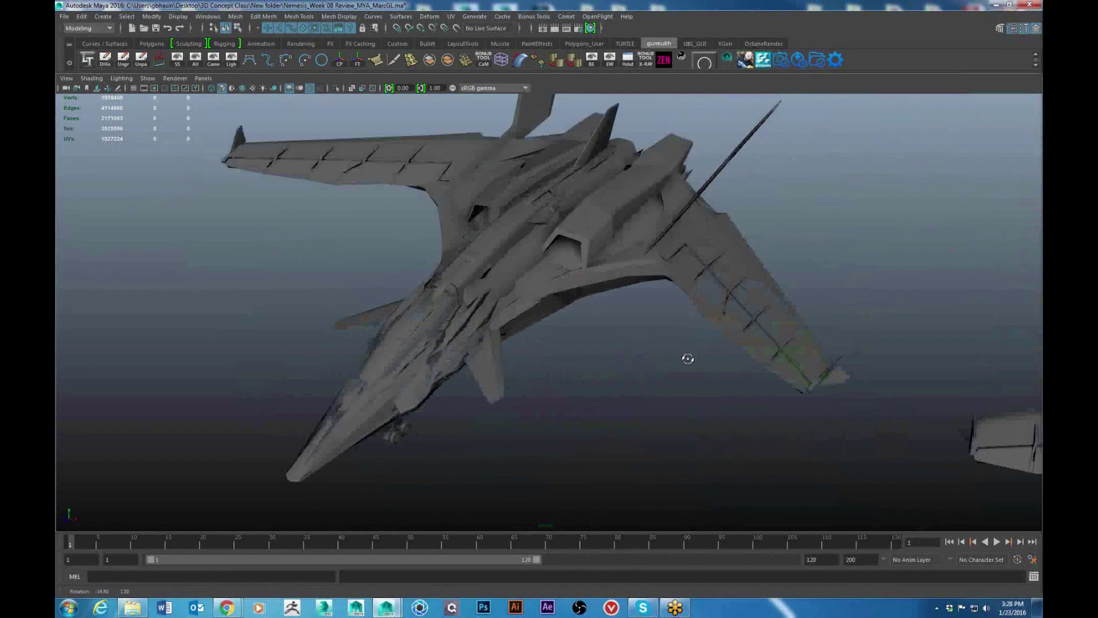
alt+drag(686, 361, 798, 387)
scroll(798, 387, down, 8)
alt+middle_drag(799, 388, 561, 262)
click(624, 309)
scroll(723, 373, down, 4)
alt+drag(723, 372, 529, 432)
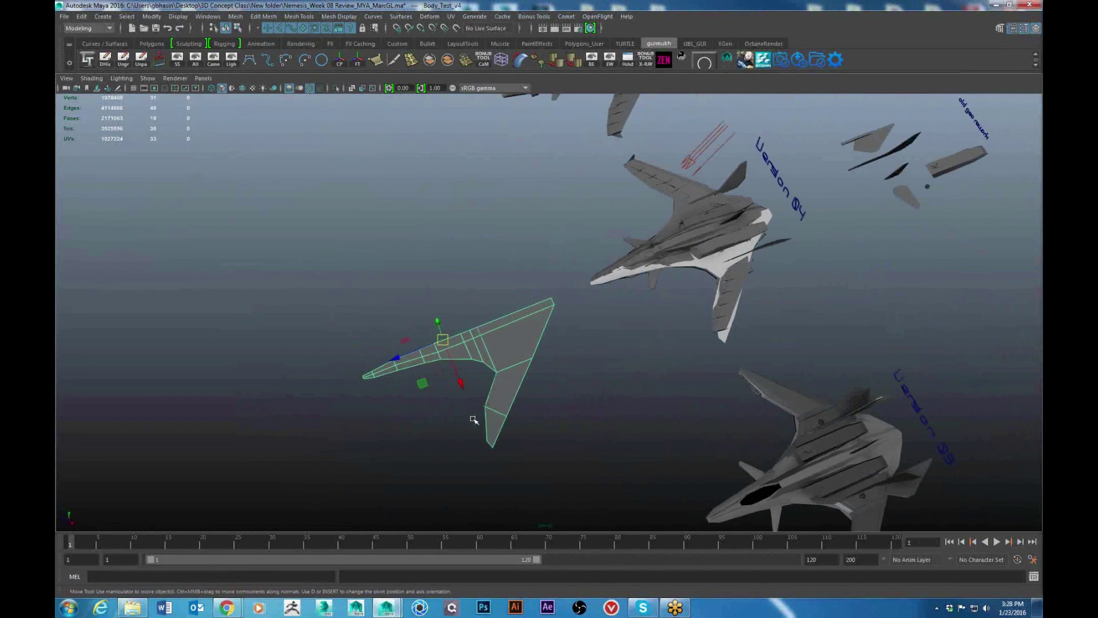
alt+drag(544, 380, 579, 421)
scroll(579, 422, up, 5)
alt+middle_drag(658, 356, 515, 411)
scroll(516, 411, up, 3)
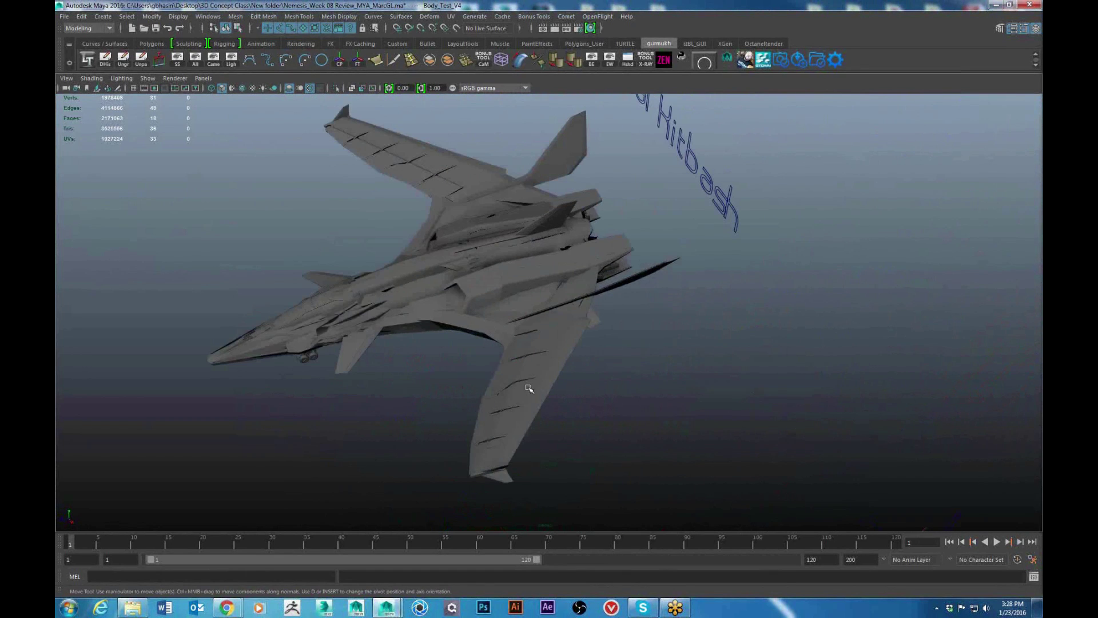
Step: Select the Original Kitbash jet and examine its dense wireframe around the nose, cockpit, fuselage and wings
click(495, 386)
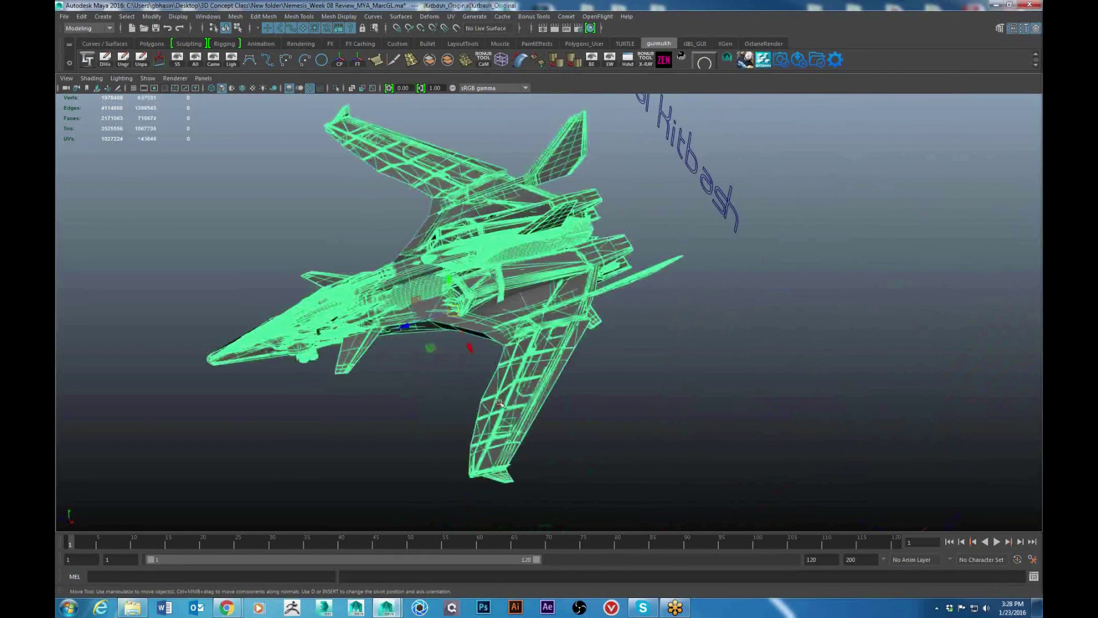
alt+drag(474, 403, 503, 399)
alt+middle_drag(542, 371, 567, 368)
alt+drag(567, 368, 558, 338)
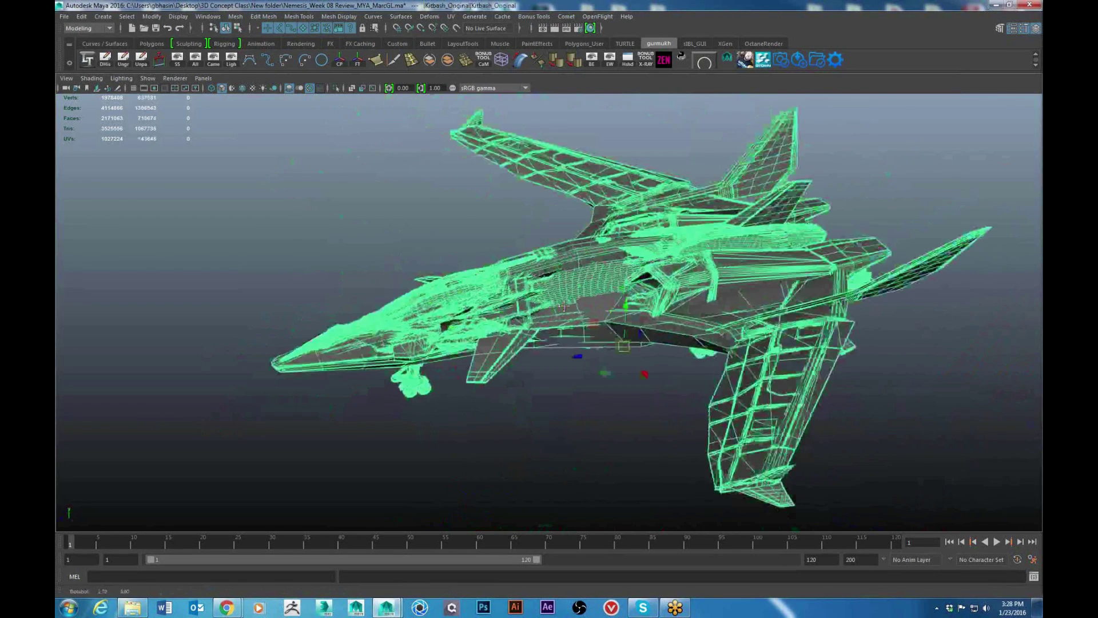
alt+right_drag(527, 346, 567, 355)
alt+middle_drag(567, 355, 564, 306)
alt+drag(564, 306, 590, 325)
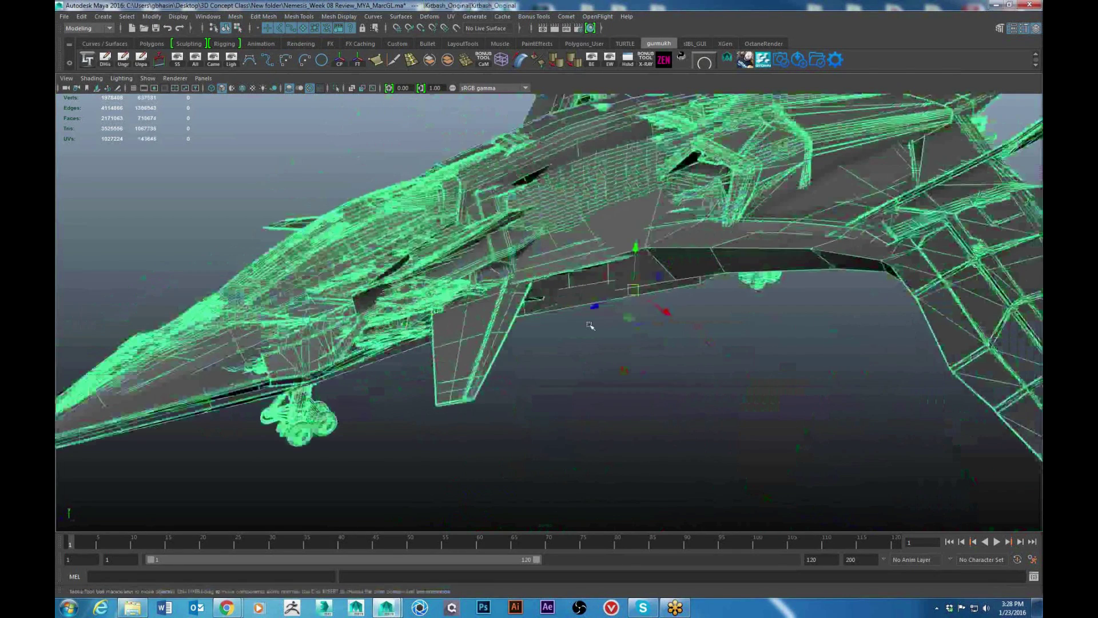
alt+right_drag(590, 324, 543, 344)
mouse_move(544, 343)
alt+mouse_down()
mouse_move(563, 346)
mouse_move(552, 334)
alt+mouse_up()
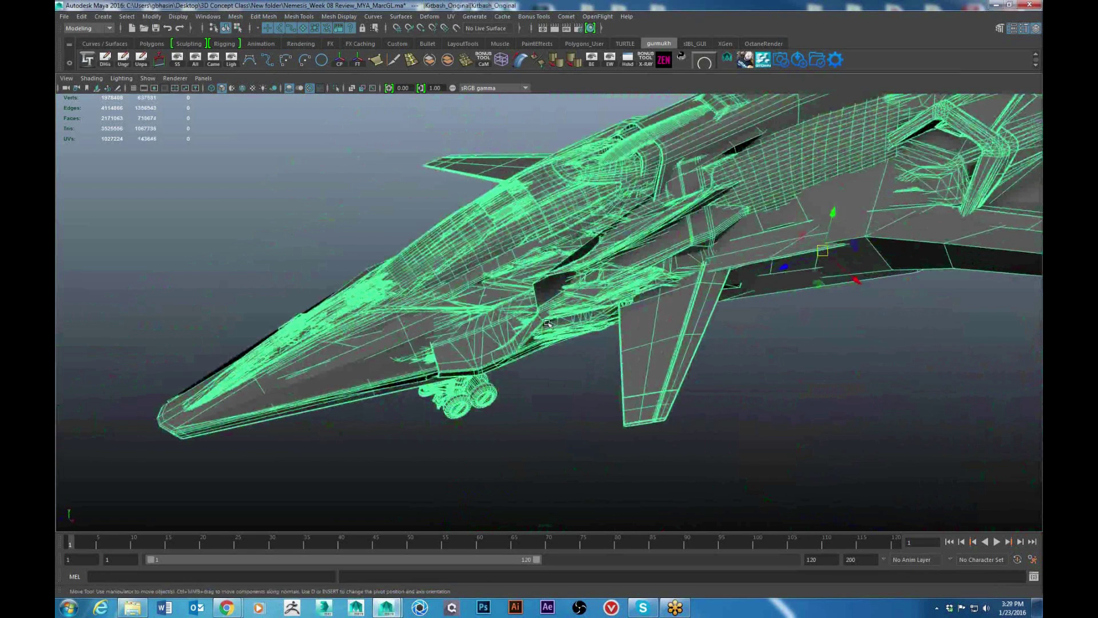
alt+drag(547, 323, 533, 320)
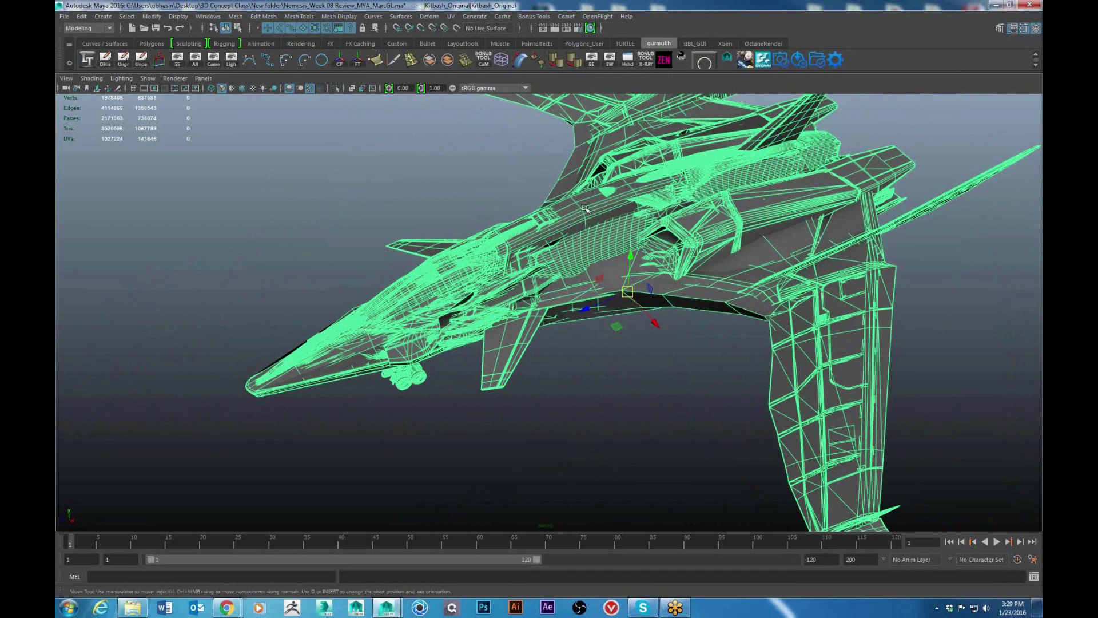
Step: Make the Original Kitbash a live surface and activate Quad Draw for retopology
scroll(551, 220, down, 5)
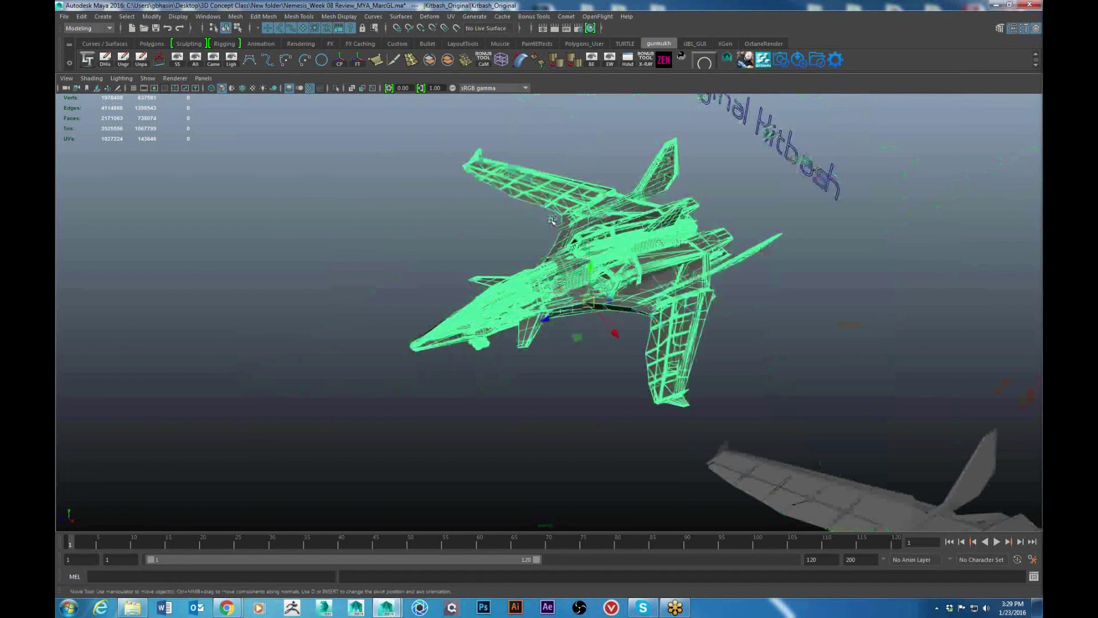
scroll(552, 221, up, 2)
scroll(557, 226, up, 2)
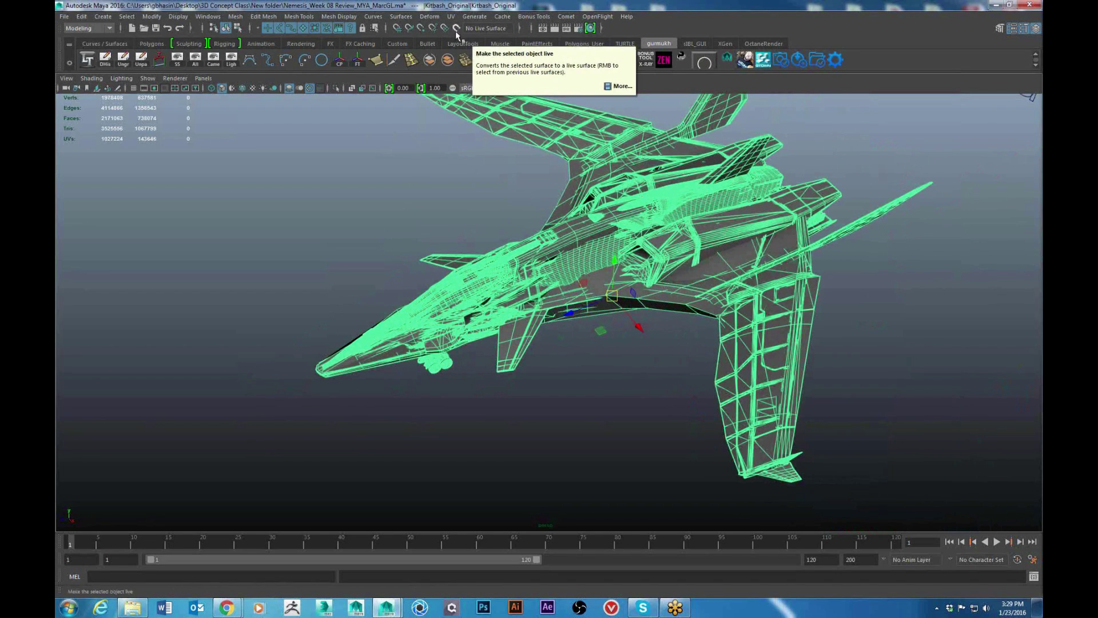
click(455, 30)
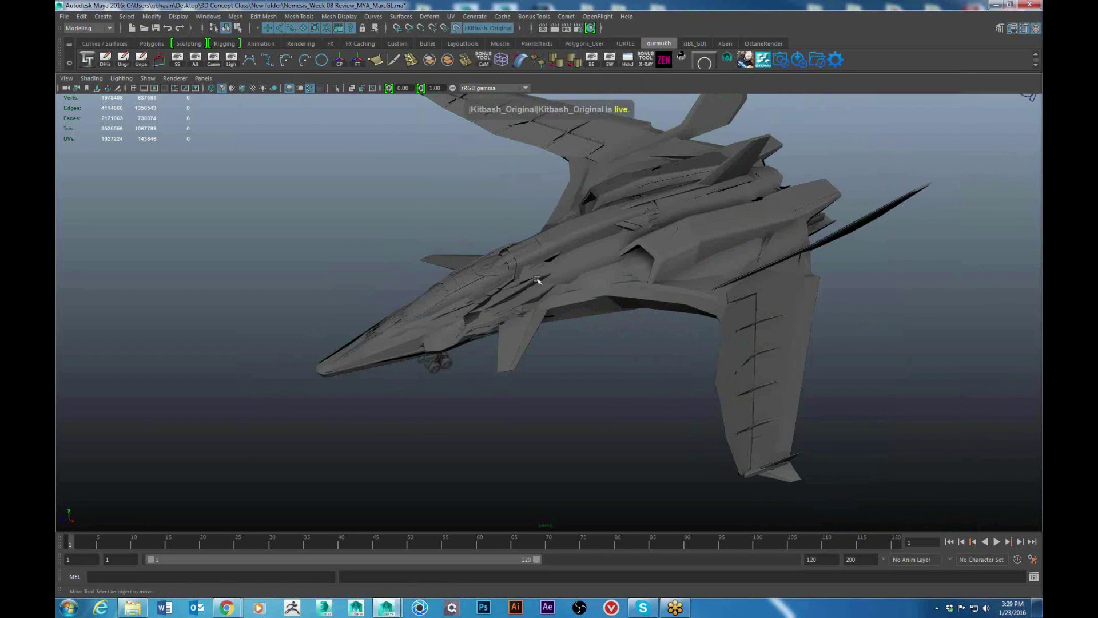
click(1001, 29)
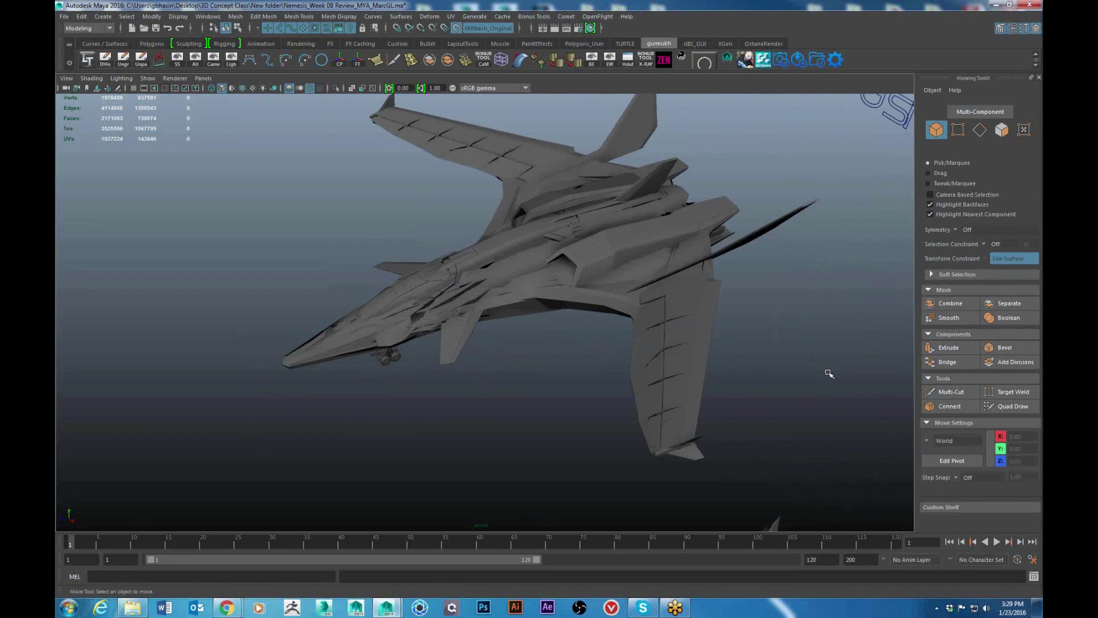
click(1011, 406)
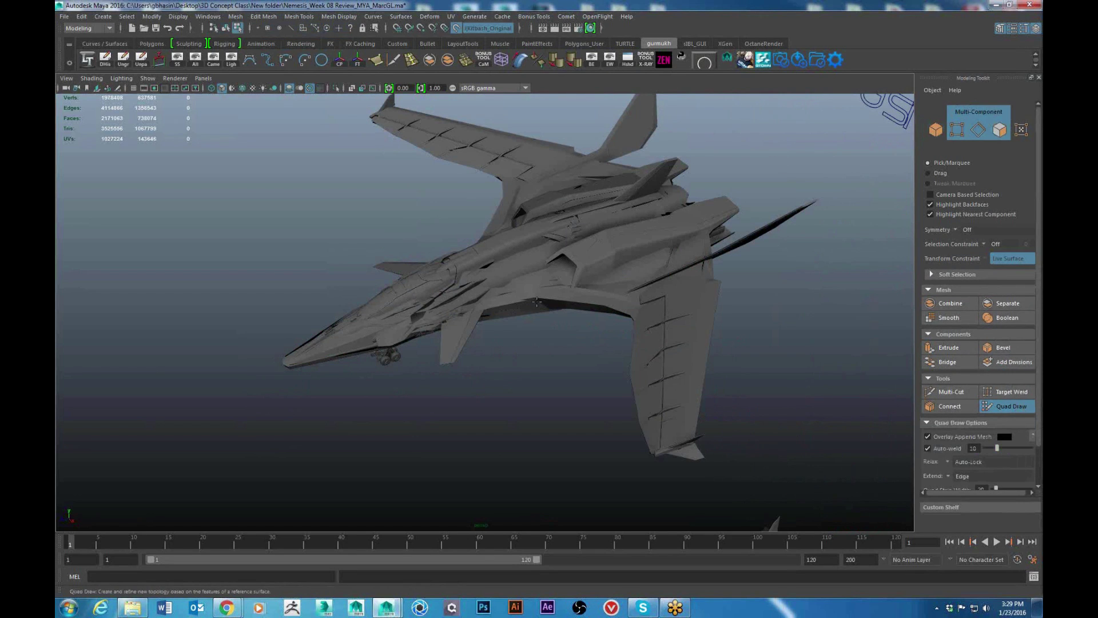
Step: Place three pairs of Quad Draw points along the upper and lower edges of the nose's side strip, starting at the tip
alt+right_drag(400, 332, 471, 351)
alt+middle_drag(380, 377, 686, 294)
alt+right_drag(412, 344, 493, 356)
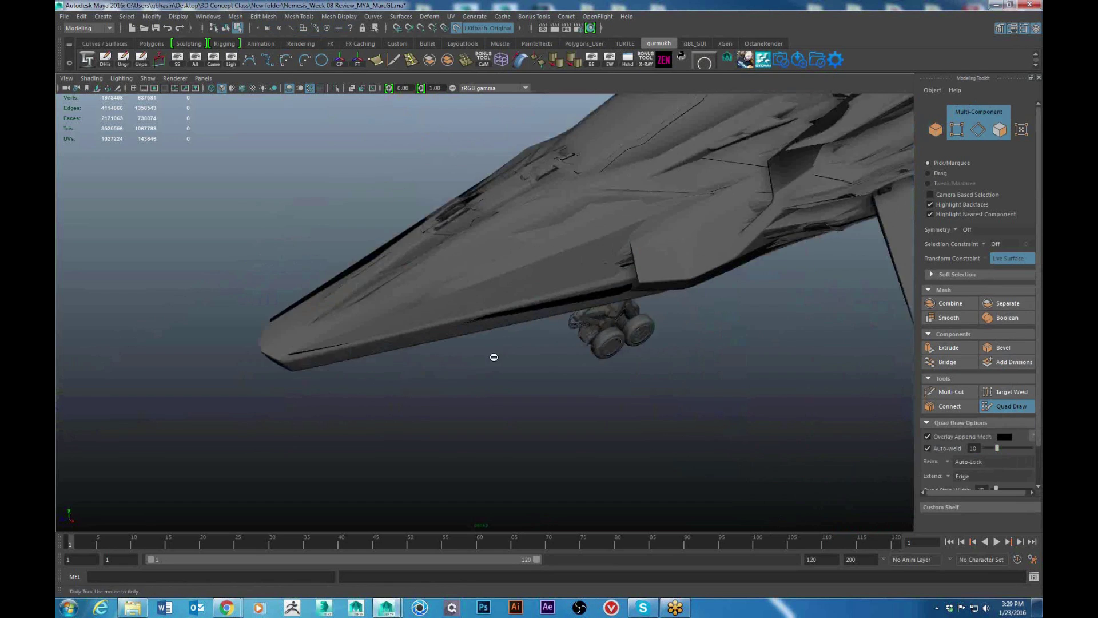
alt+drag(493, 357, 515, 331)
alt+right_drag(514, 332, 549, 343)
click(254, 343)
click(266, 369)
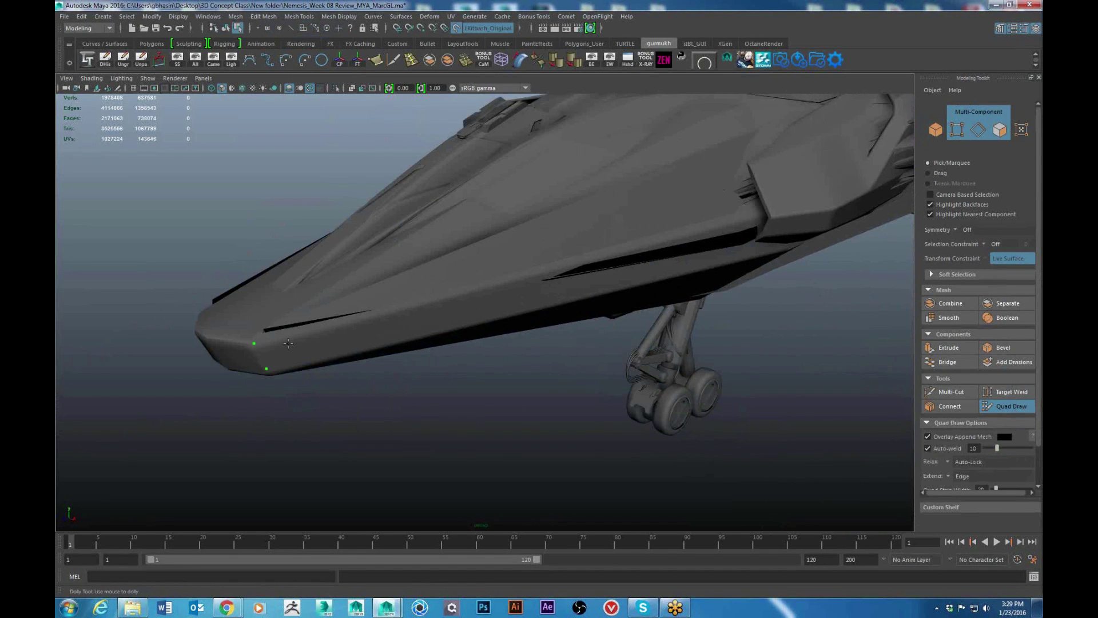
click(347, 321)
click(359, 352)
click(490, 285)
click(497, 315)
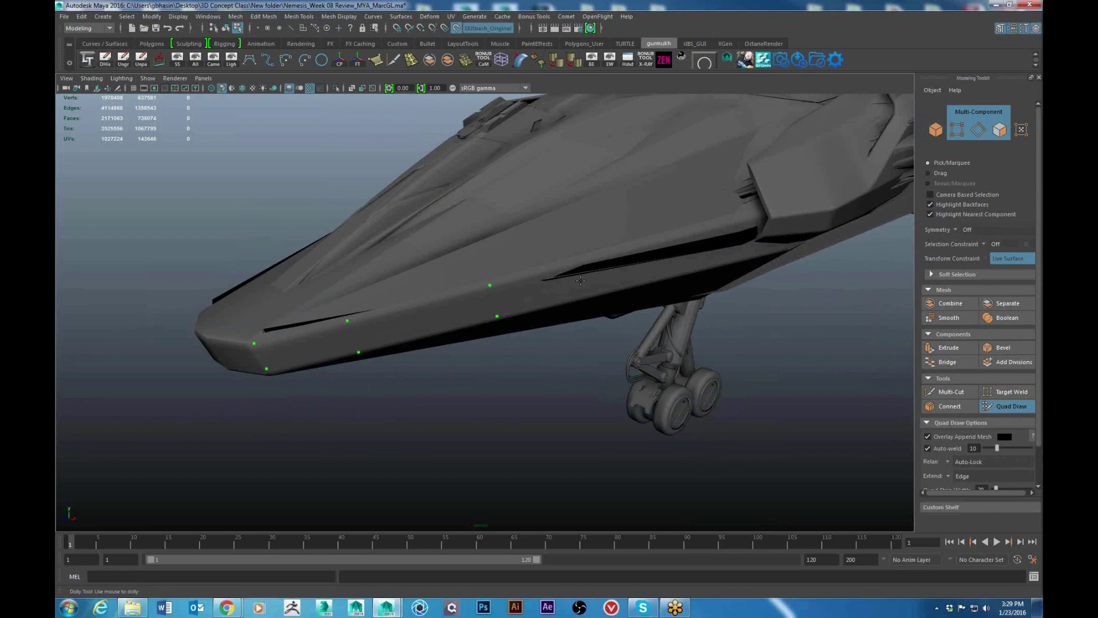
Step: Extend the nose side strip with two more pairs of Quad Draw points back to the panel above the front landing gear
click(659, 239)
click(672, 276)
mouse_move(738, 280)
alt+mouse_down()
mouse_move(710, 272)
mouse_move(743, 260)
alt+mouse_up()
click(763, 234)
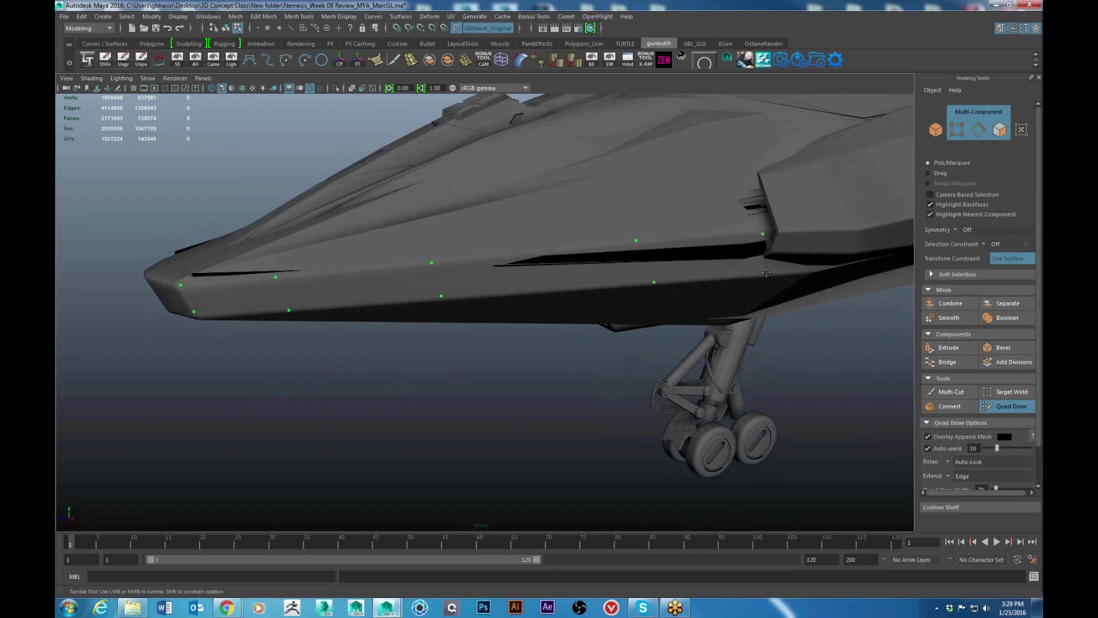
click(766, 273)
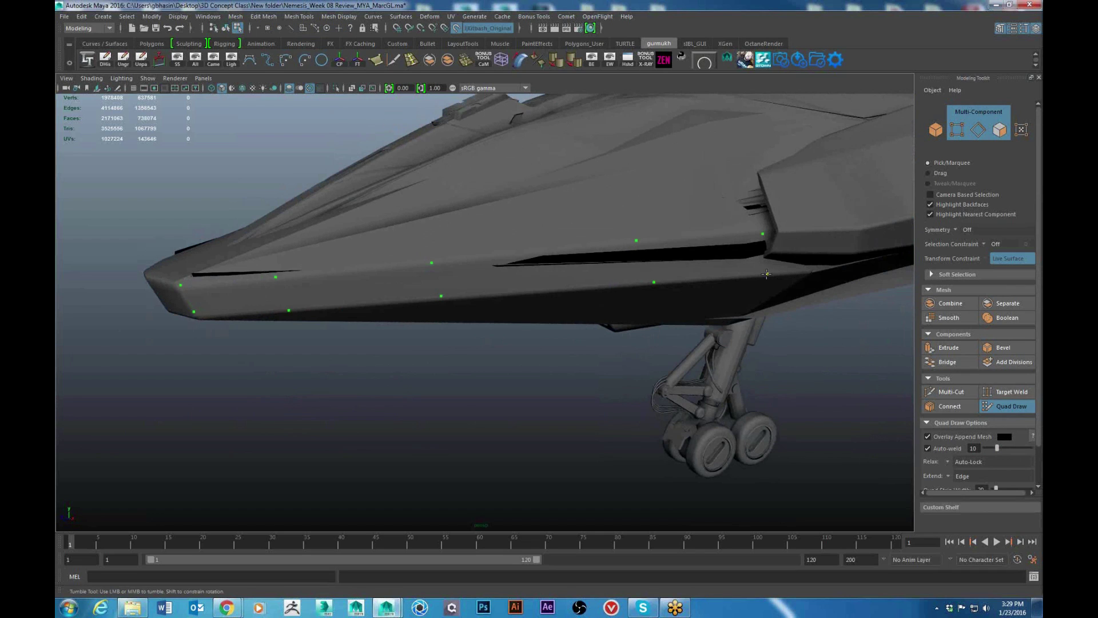
Step: Fill the four quads between the paired Quad Draw points along the nose's side strip, from the tip backwards
shift+click(233, 298)
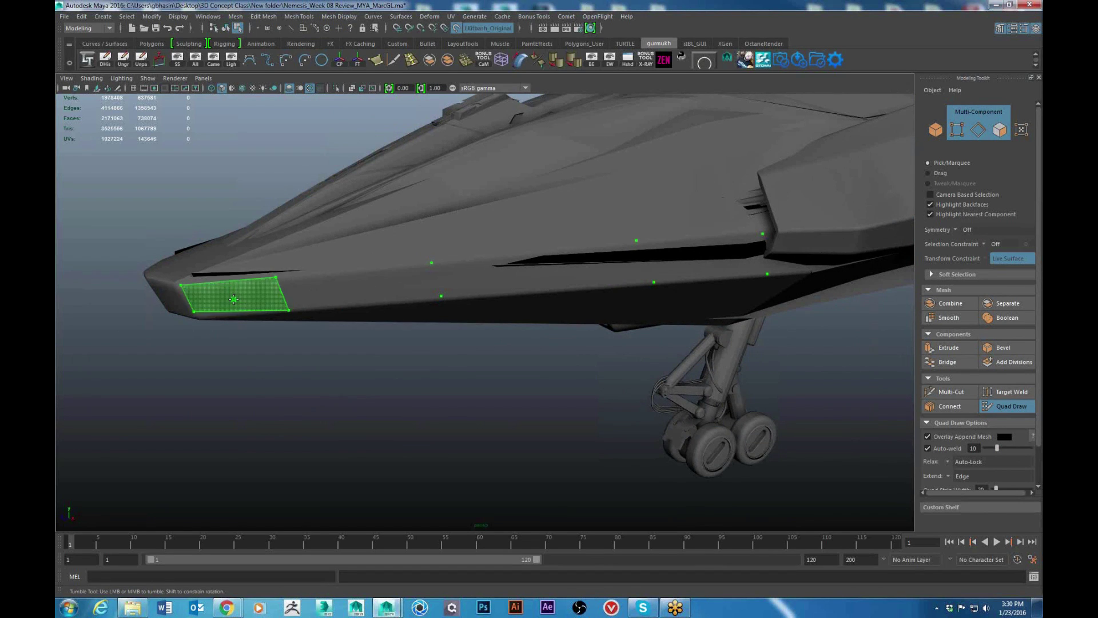
shift+click(234, 299)
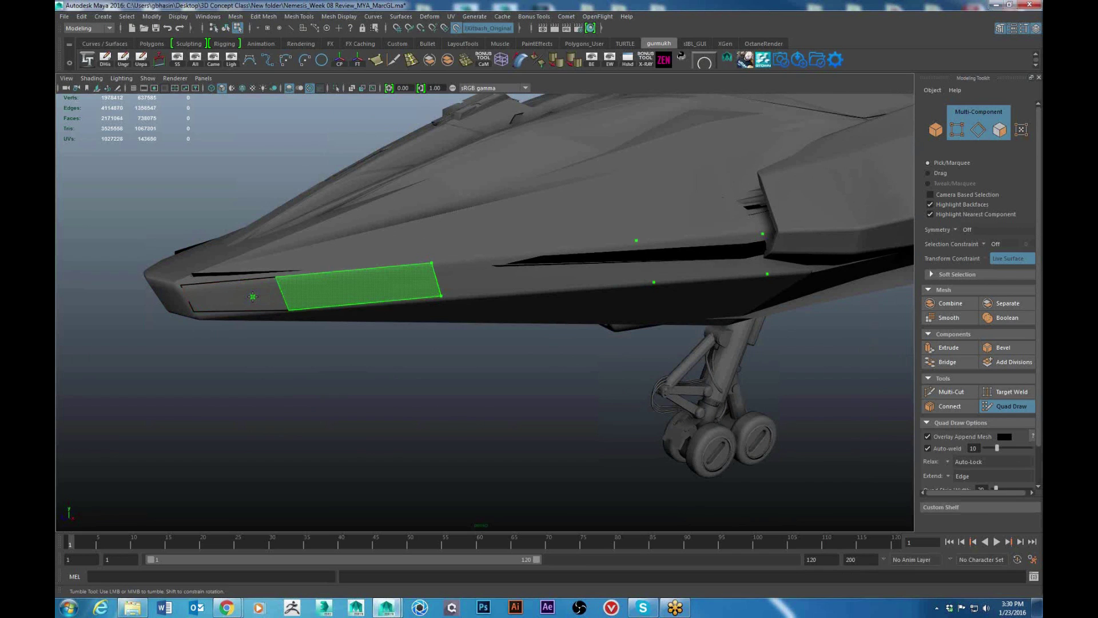
shift+click(369, 290)
shift+click(488, 281)
shift+click(677, 273)
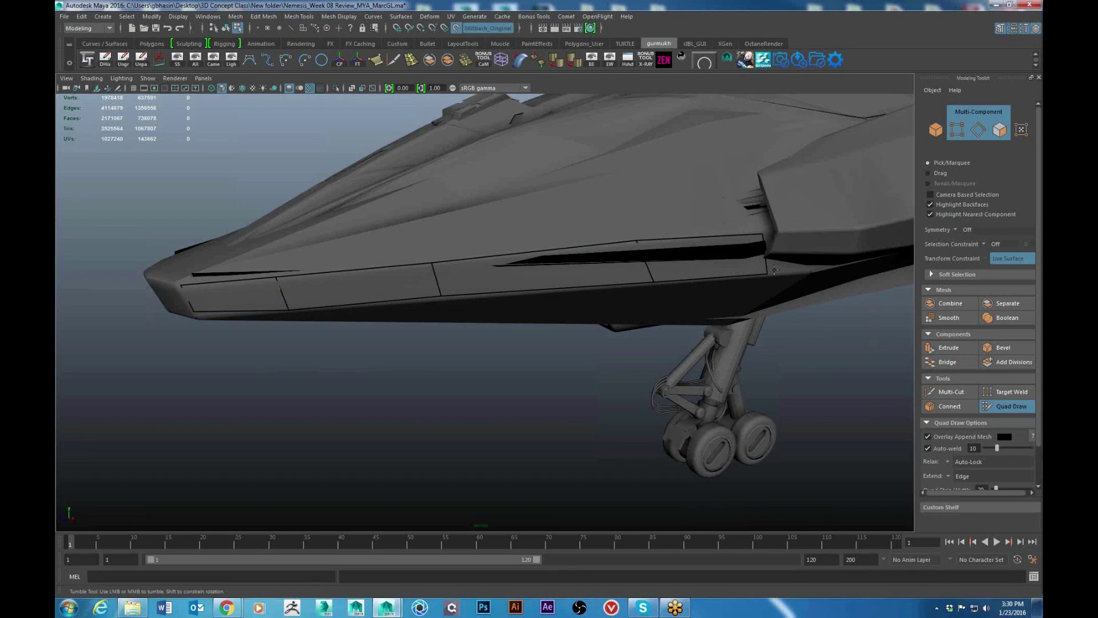
Step: Place a row of five Quad Draw points along the crease above the side strip, from the nose tip to the rear side panel
alt+drag(774, 270, 601, 306)
alt+middle_drag(274, 252, 587, 258)
alt+drag(532, 242, 560, 258)
alt+right_drag(446, 298, 411, 287)
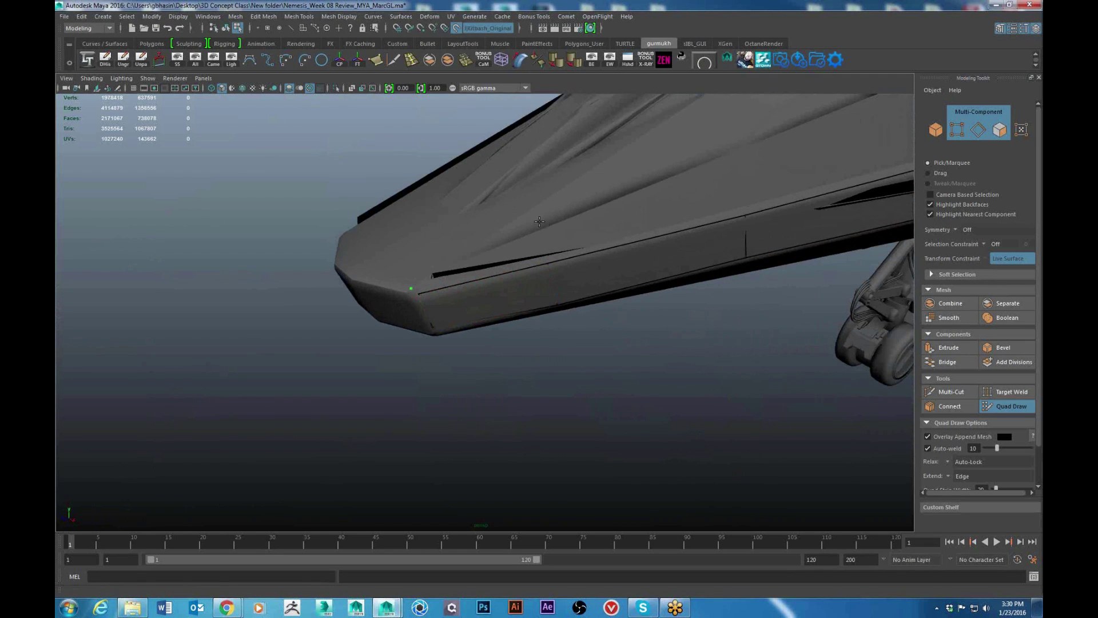
alt+middle_drag(698, 196, 562, 250)
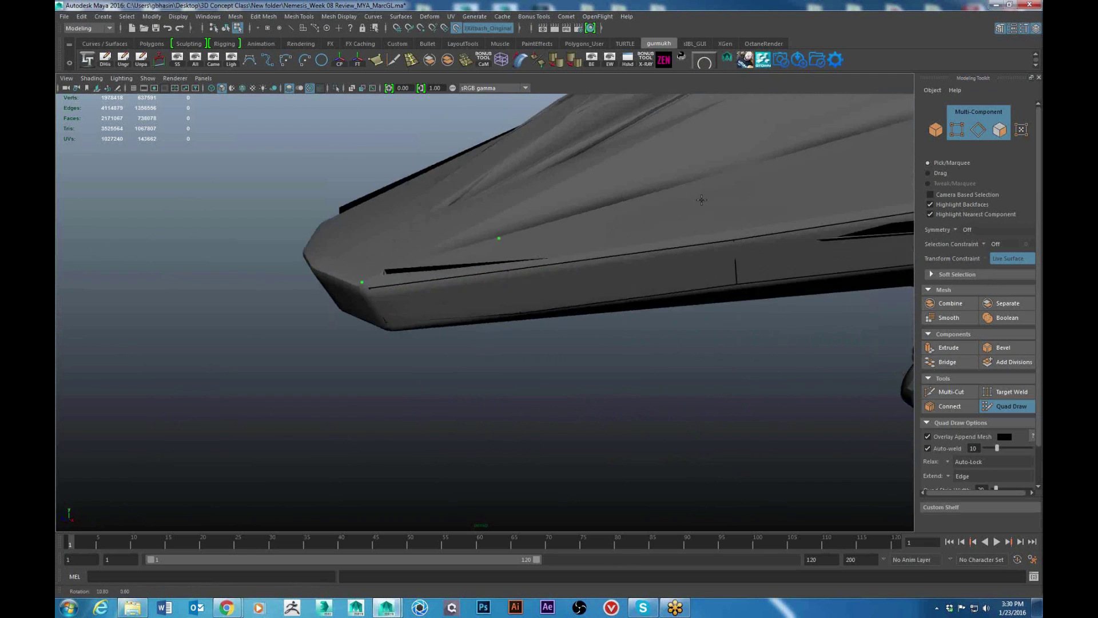
click(562, 250)
mouse_move(794, 248)
alt+right_down()
mouse_move(758, 192)
mouse_move(805, 194)
alt+right_up()
click(794, 196)
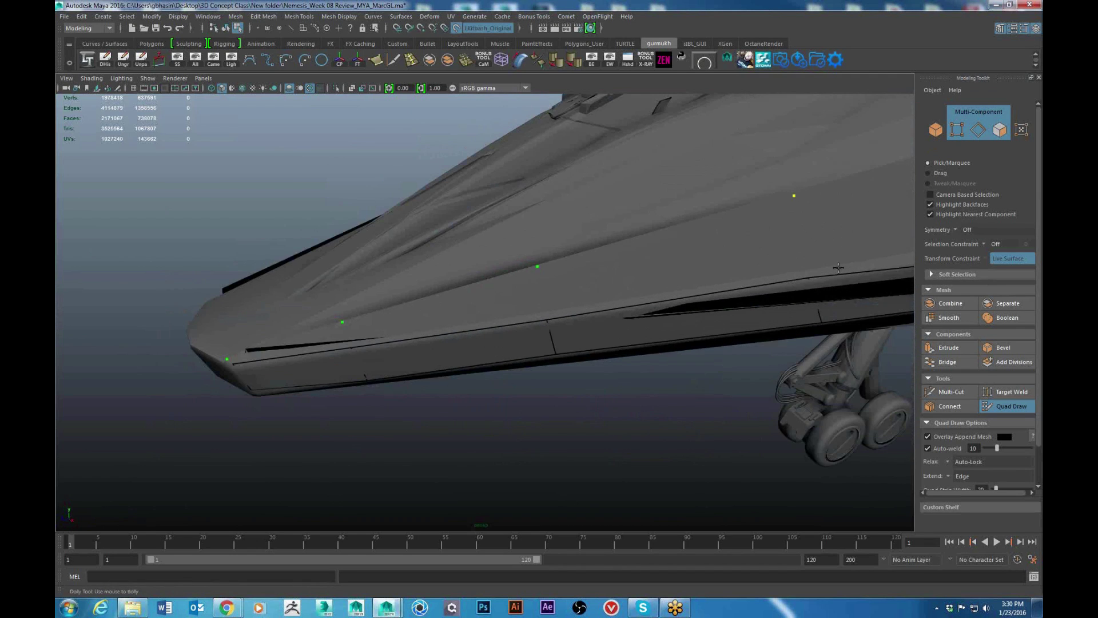
alt+middle_drag(833, 267, 652, 295)
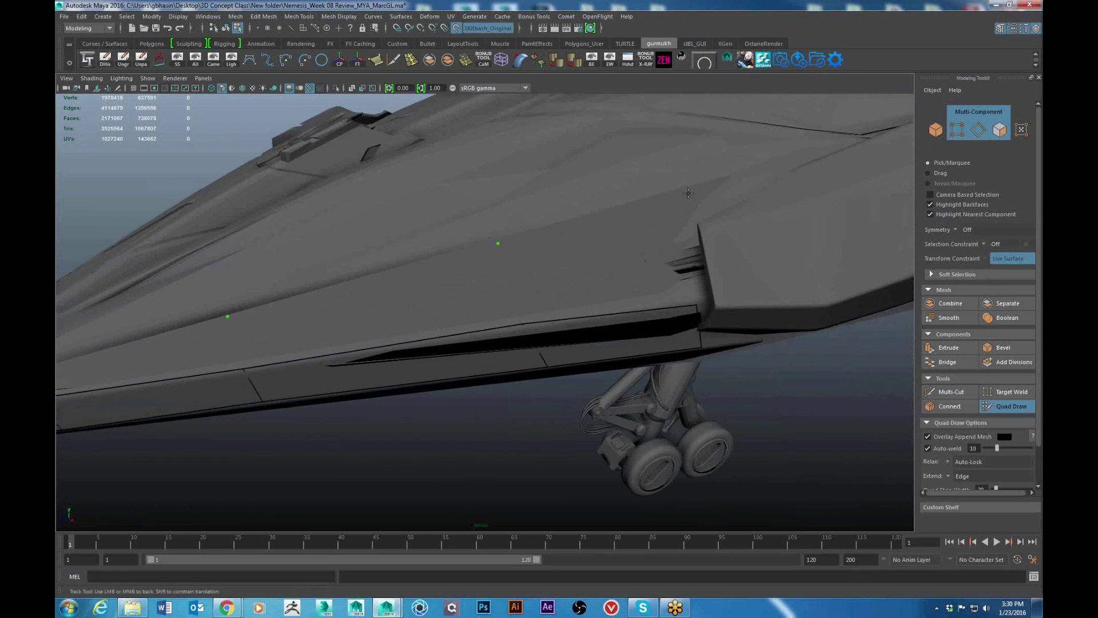
click(688, 193)
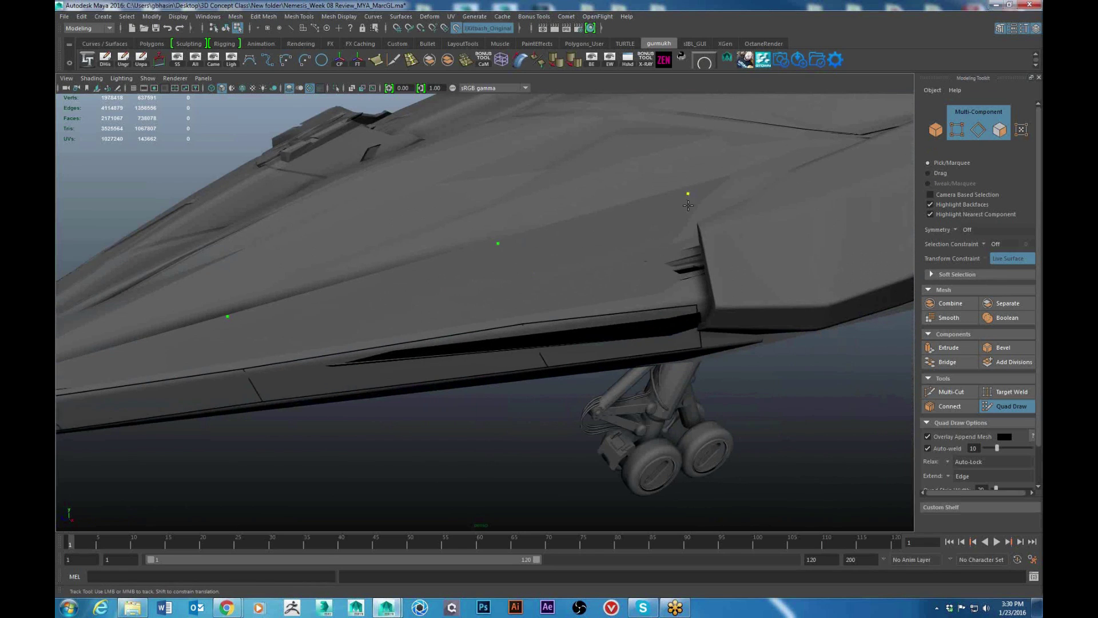
Step: Fill the four quads between the new row of points and the side strip's upper edge
shift+click(615, 272)
shift+click(464, 286)
scroll(408, 311, down, 3)
shift+click(241, 345)
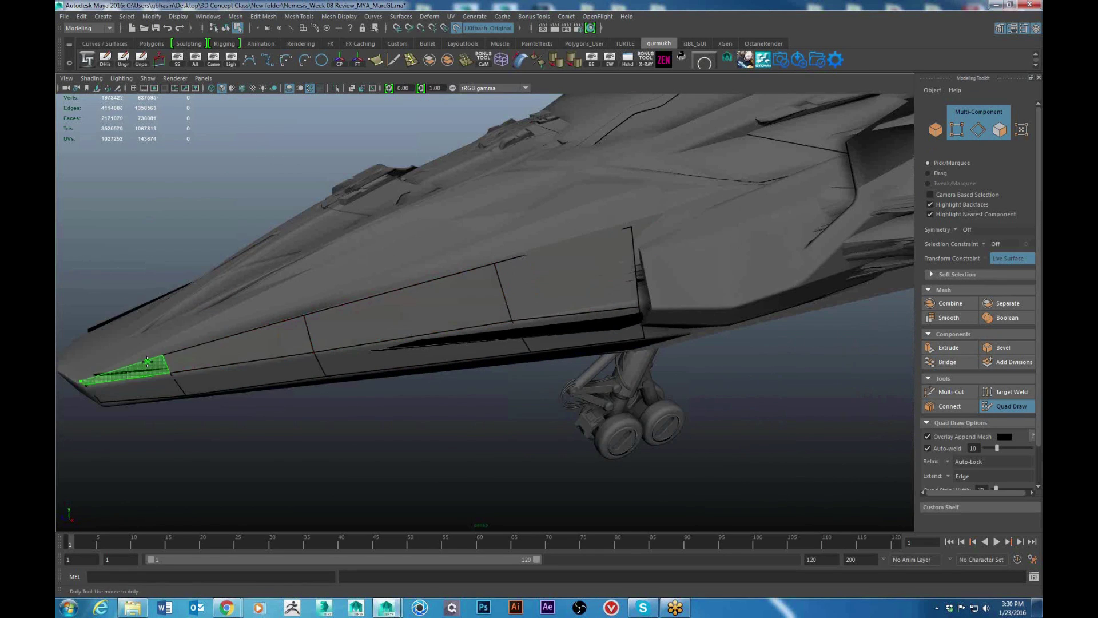
shift+click(140, 365)
Step: Tweak the mesh vertices at the nose tip and along the side strip's lower edge to follow the hull's hard edges
alt+drag(246, 355, 579, 316)
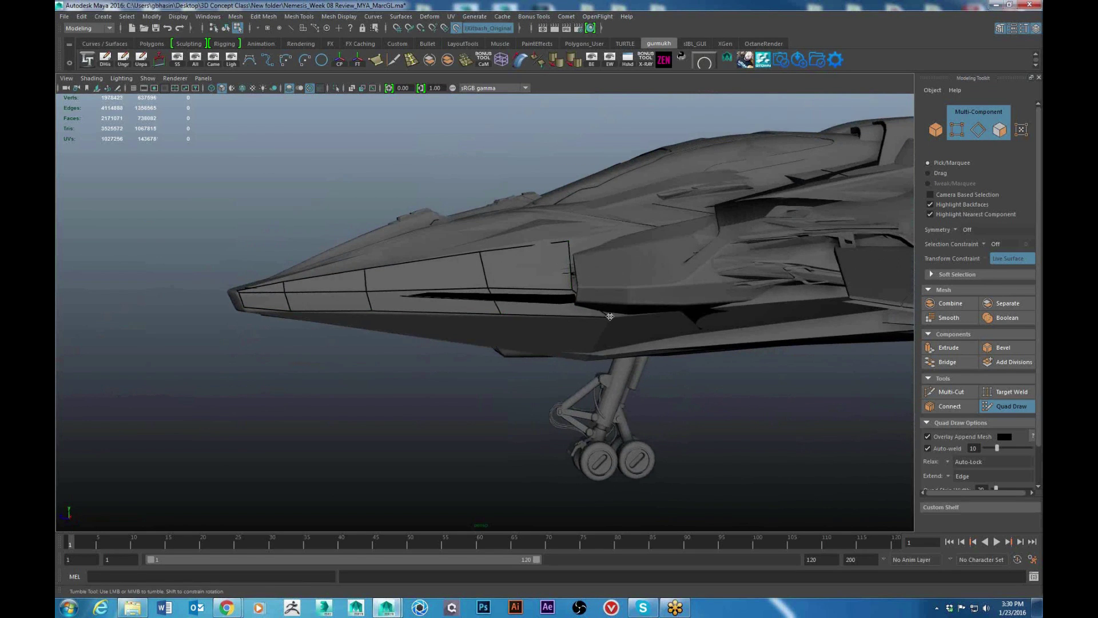
alt+right_drag(589, 309, 651, 269)
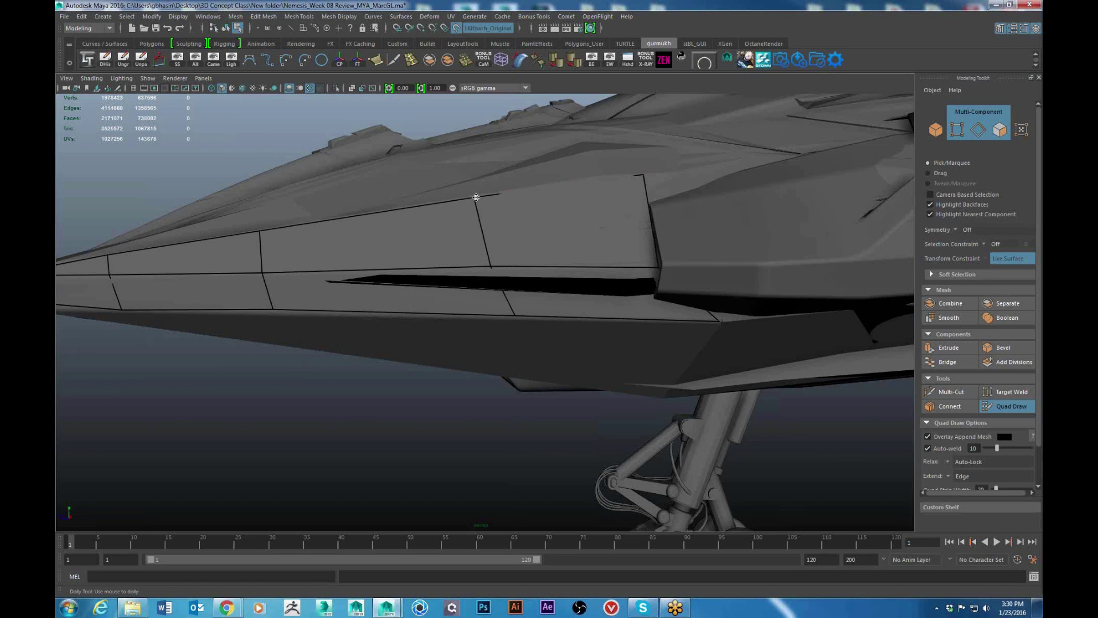
mouse_move(297, 267)
alt+mouse_down()
mouse_move(343, 306)
mouse_move(644, 321)
mouse_move(579, 320)
alt+mouse_up()
scroll(439, 345, up, 5)
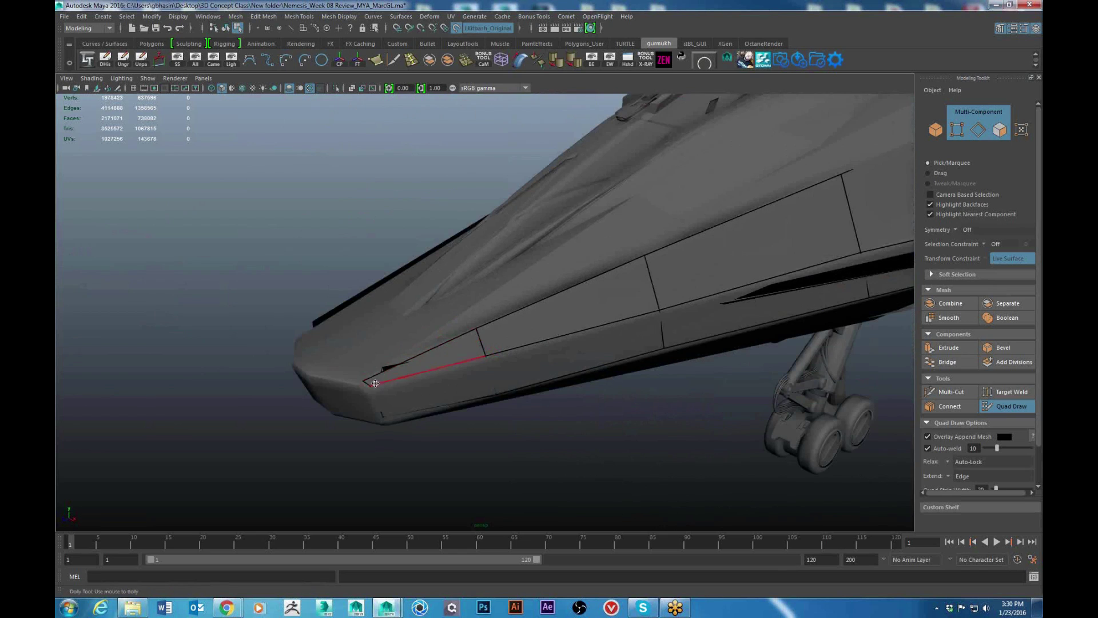
scroll(391, 407, up, 5)
alt+middle_drag(389, 410, 667, 200)
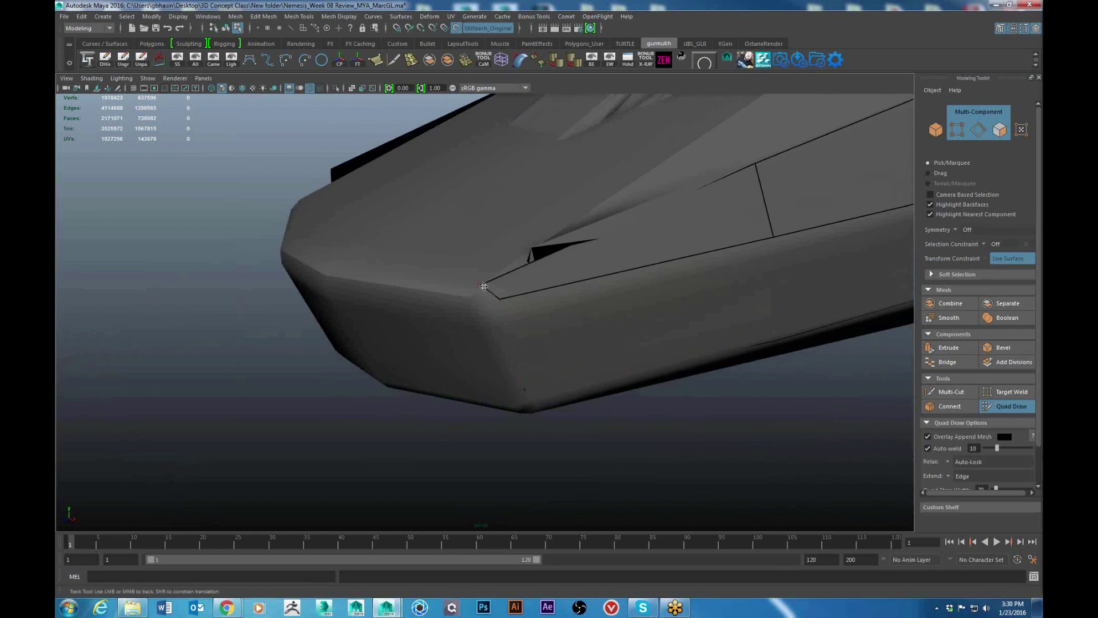
drag(474, 297, 499, 311)
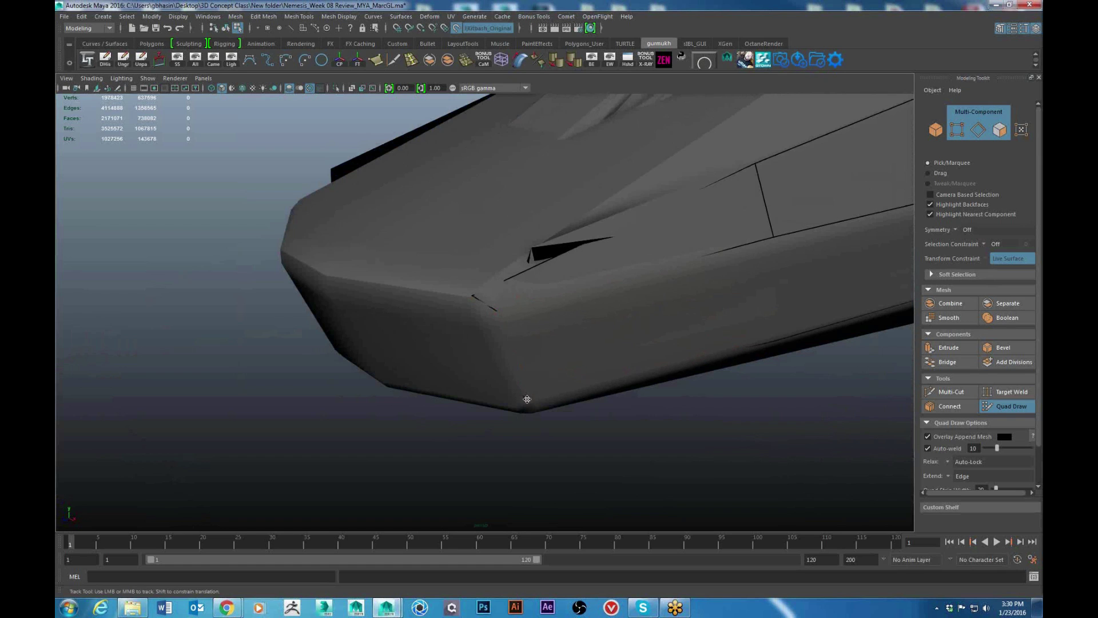
alt+drag(561, 363, 528, 348)
alt+right_drag(529, 347, 641, 337)
drag(575, 312, 579, 309)
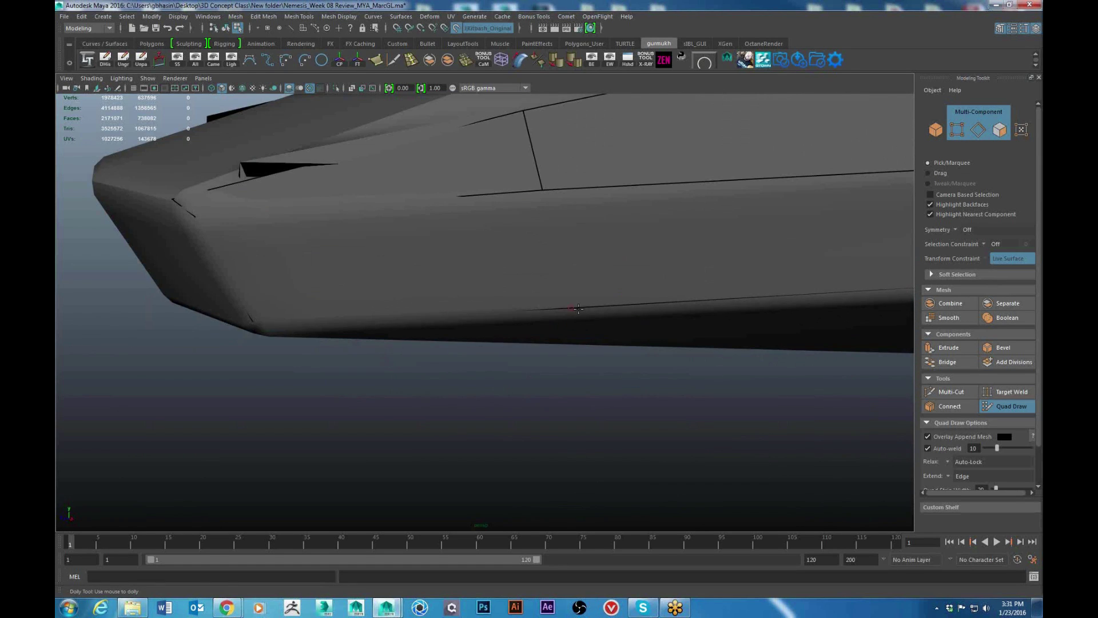
alt+right_drag(578, 309, 469, 312)
scroll(727, 297, down, 3)
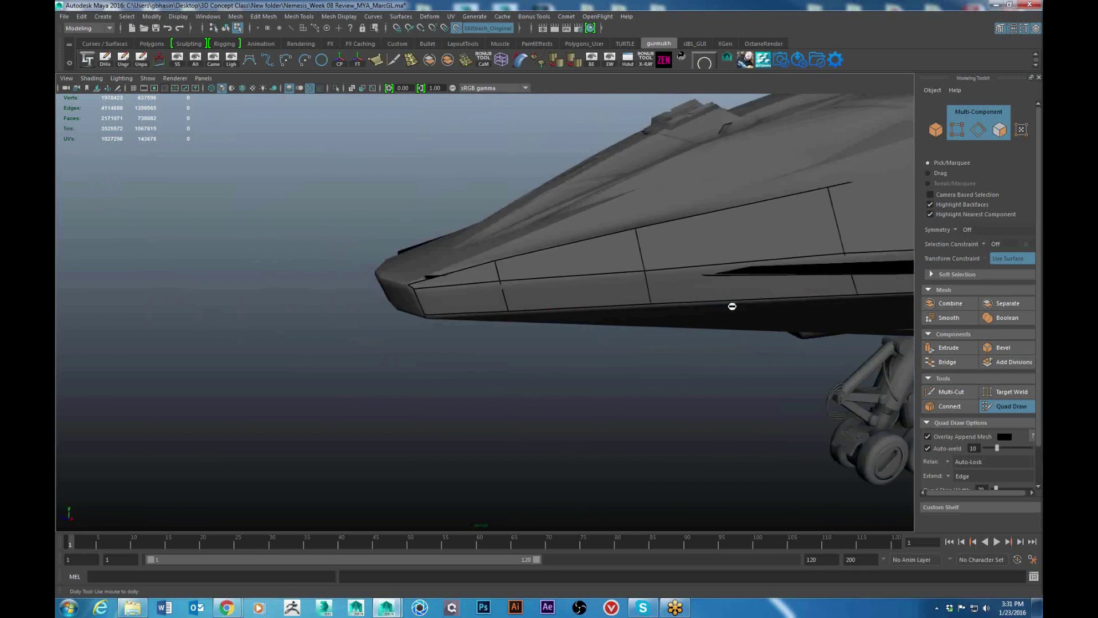
Step: Place a row of five Quad Draw points along the lower hull edge beneath the side strip, back to the front landing gear
alt+right_drag(727, 302, 798, 308)
alt+middle_drag(798, 308, 583, 312)
alt+drag(584, 312, 613, 327)
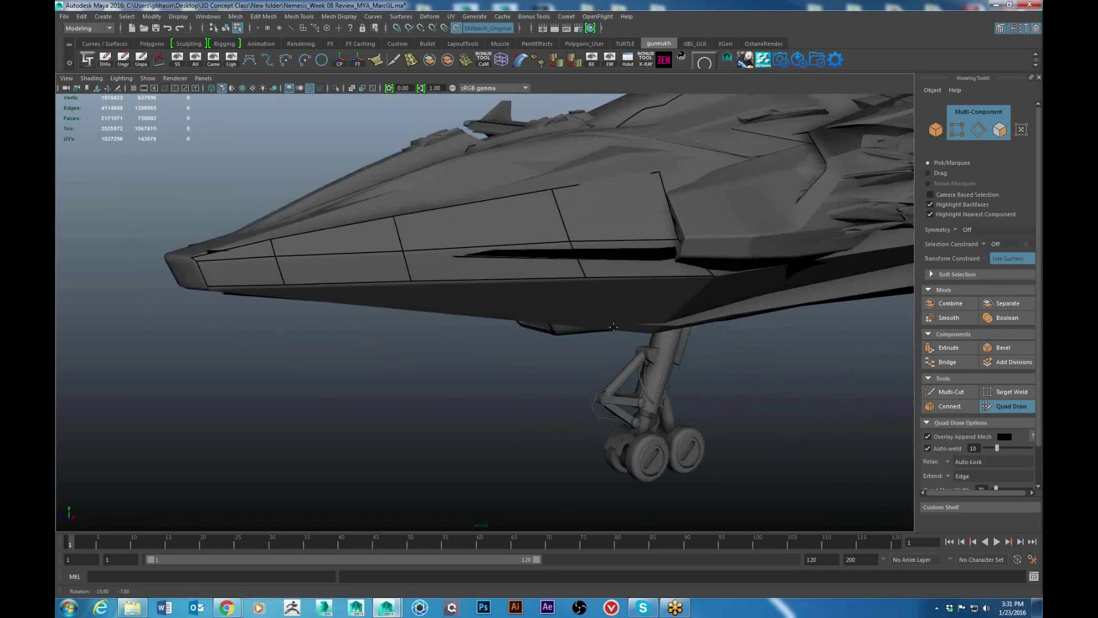
scroll(733, 322, up, 5)
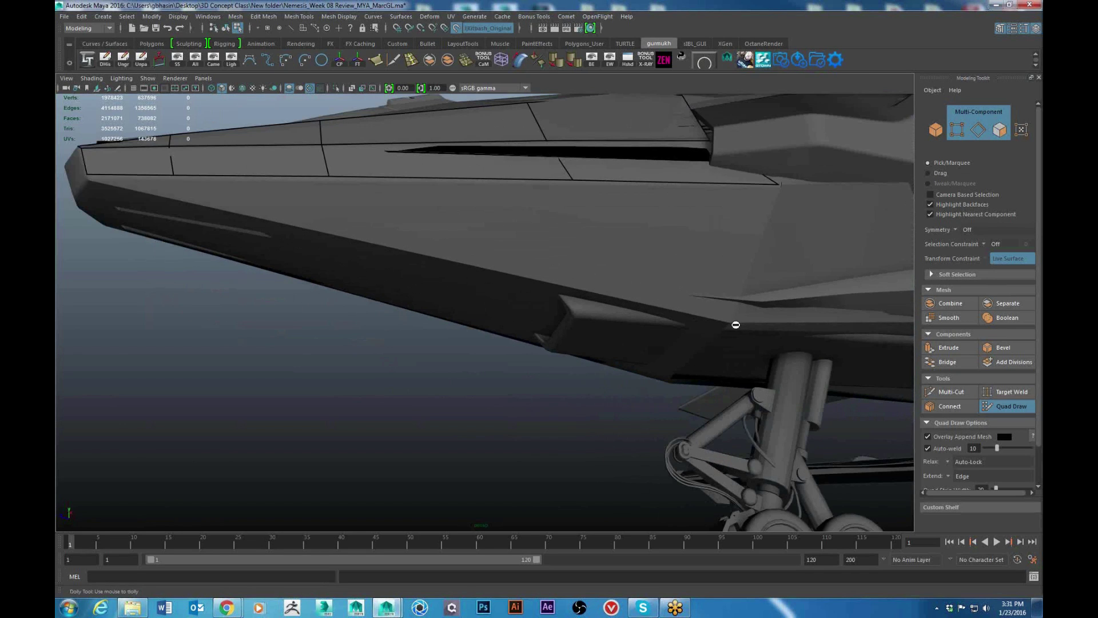
click(566, 283)
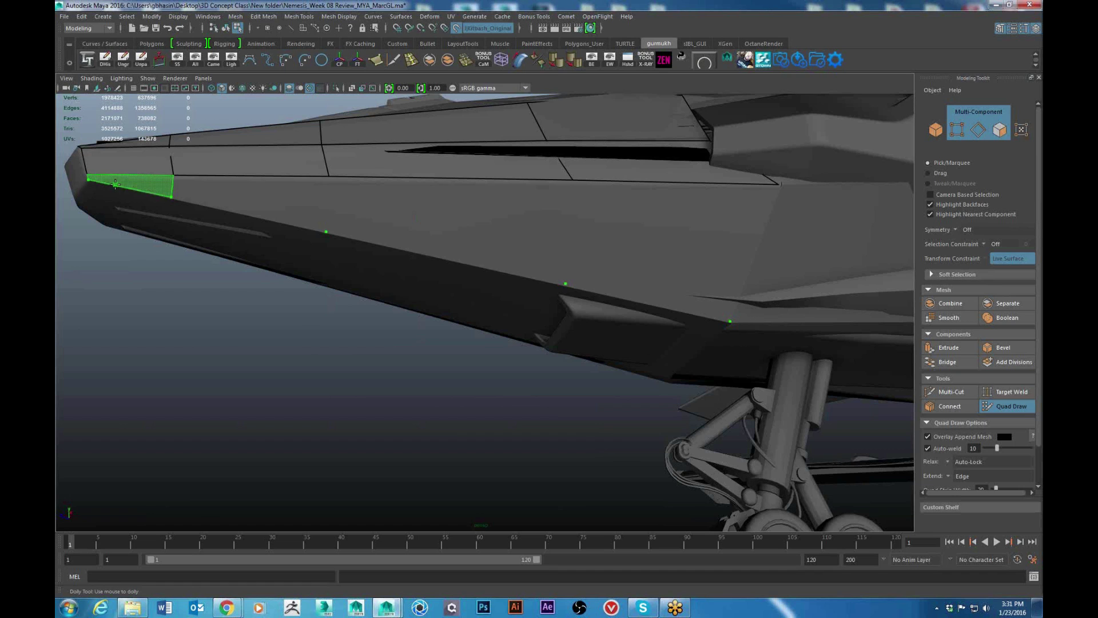
Step: Fill the four quads between the side strip's lower edge and the row of points on the lower hull edge
shift+click(204, 195)
shift+click(207, 195)
shift+click(420, 208)
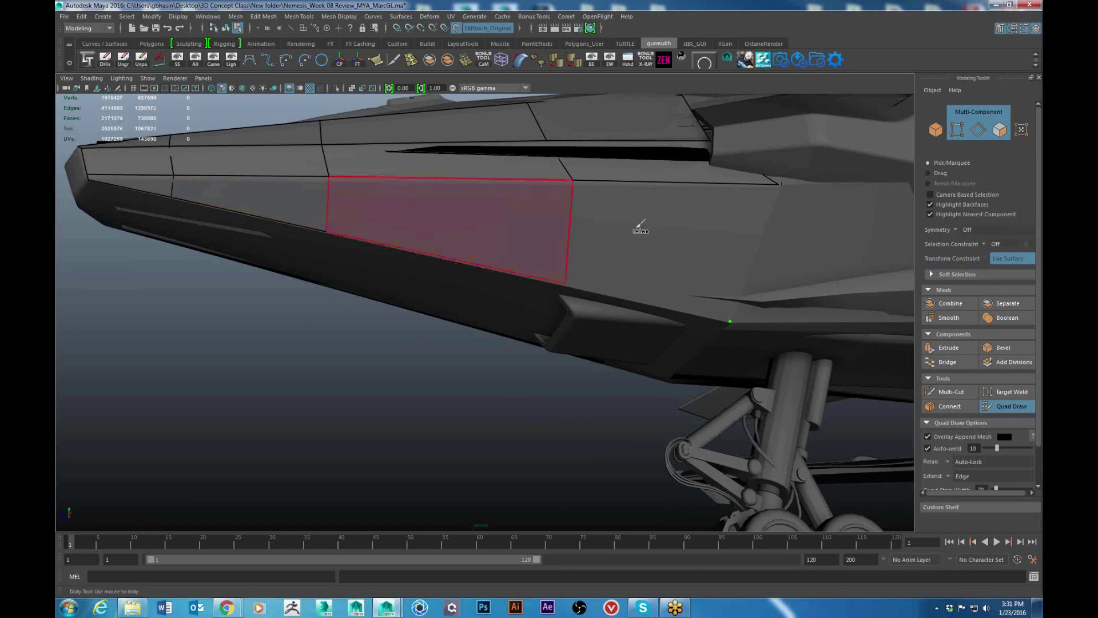
shift+click(641, 229)
alt+right_drag(695, 252, 651, 245)
alt+drag(651, 244, 662, 277)
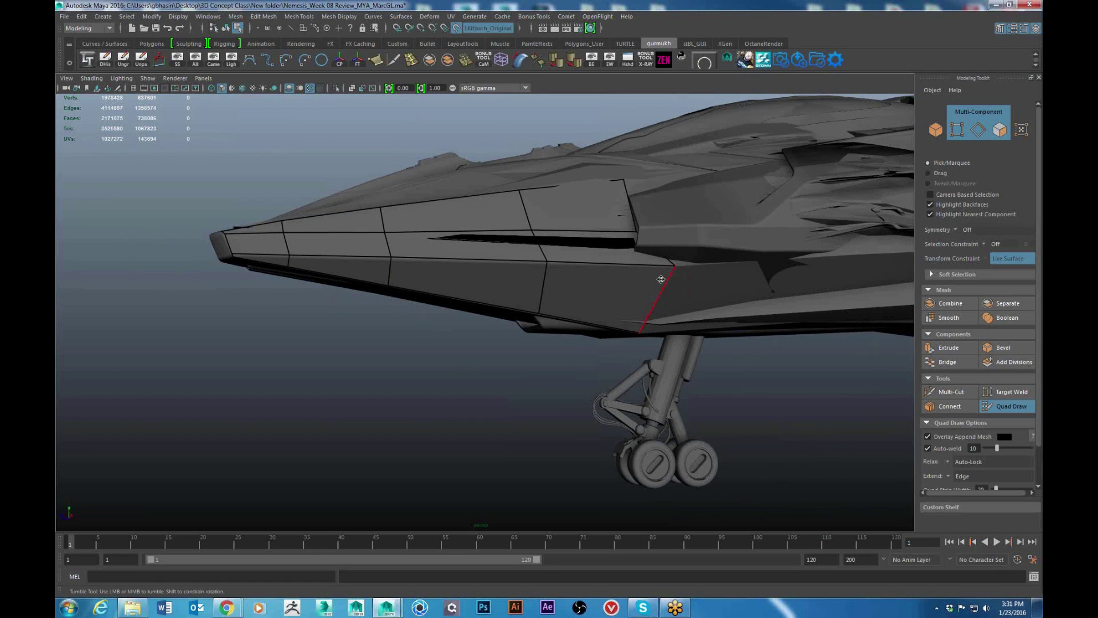
click(661, 279)
alt+drag(640, 273, 630, 297)
alt+right_drag(629, 297, 549, 286)
alt+drag(492, 275, 440, 435)
click(443, 437)
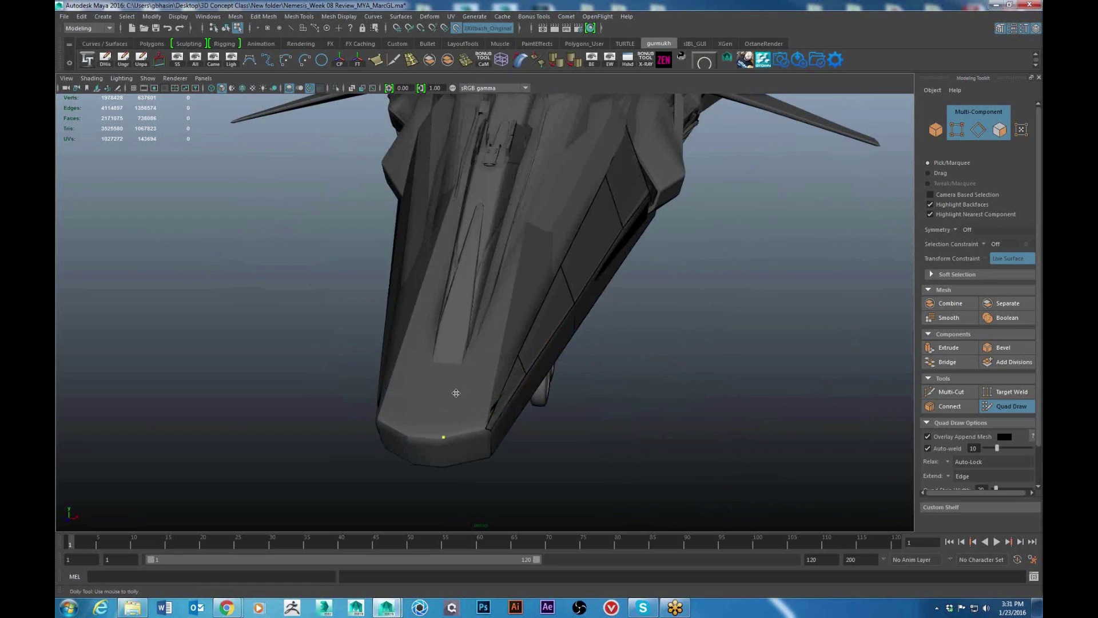
mouse_move(465, 361)
alt+mouse_down()
mouse_move(435, 352)
mouse_move(451, 350)
alt+mouse_up()
key(Delete)
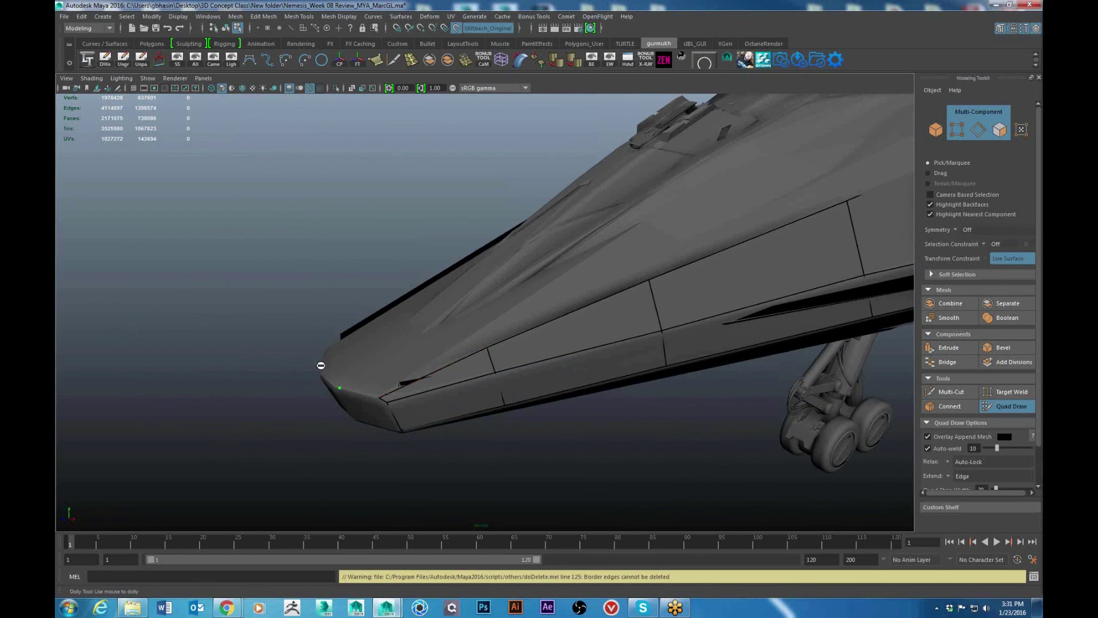
ctrl+shift+click(342, 389)
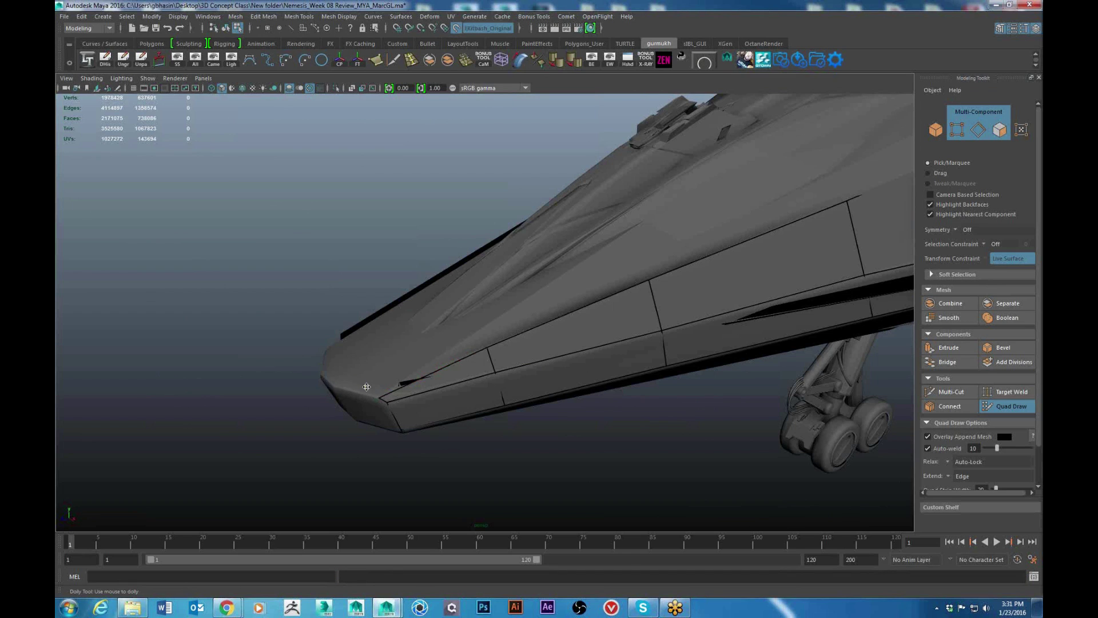
Step: Place five Quad Draw points along the nose's upper crease, from the tip back towards the fuselage above the rear side panel
scroll(371, 416, up, 3)
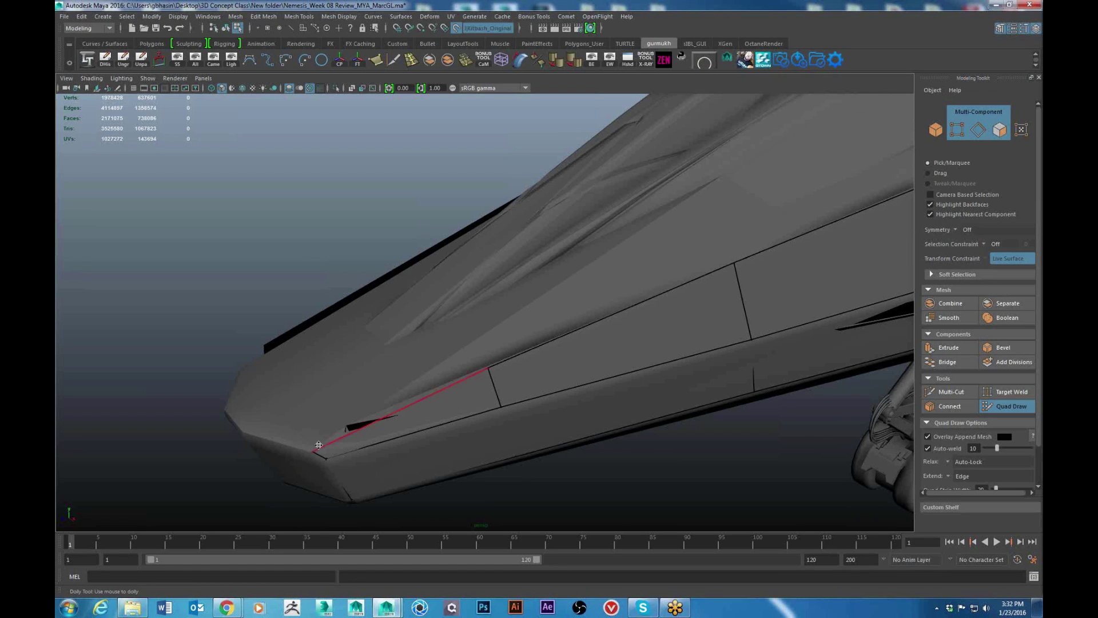
alt+right_drag(315, 444, 346, 443)
alt+middle_drag(303, 423, 390, 352)
click(391, 349)
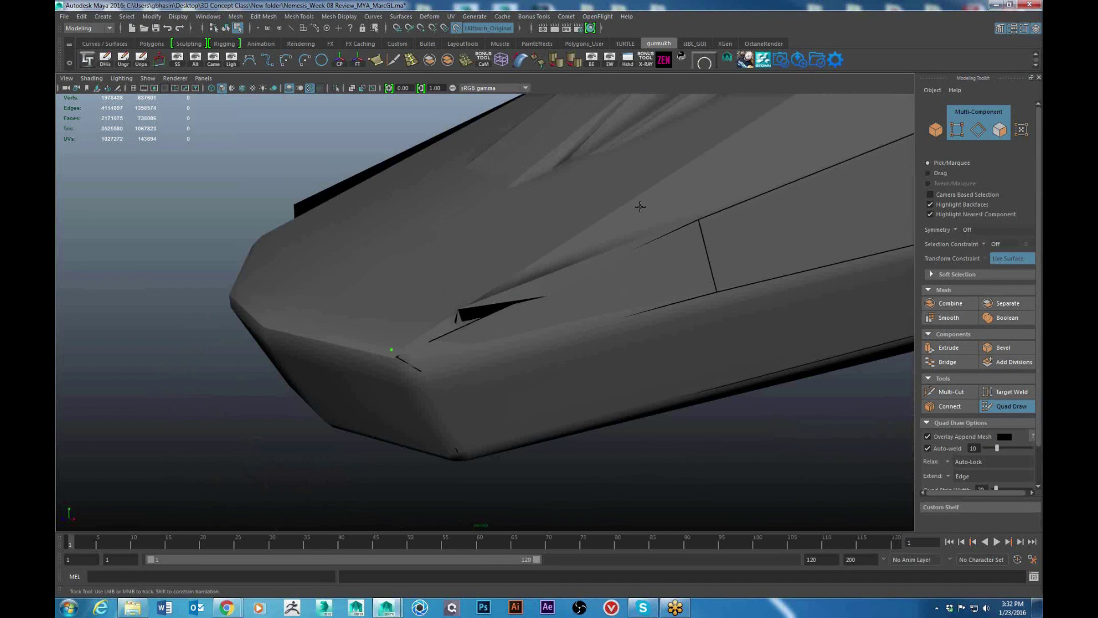
alt+drag(710, 255, 483, 291)
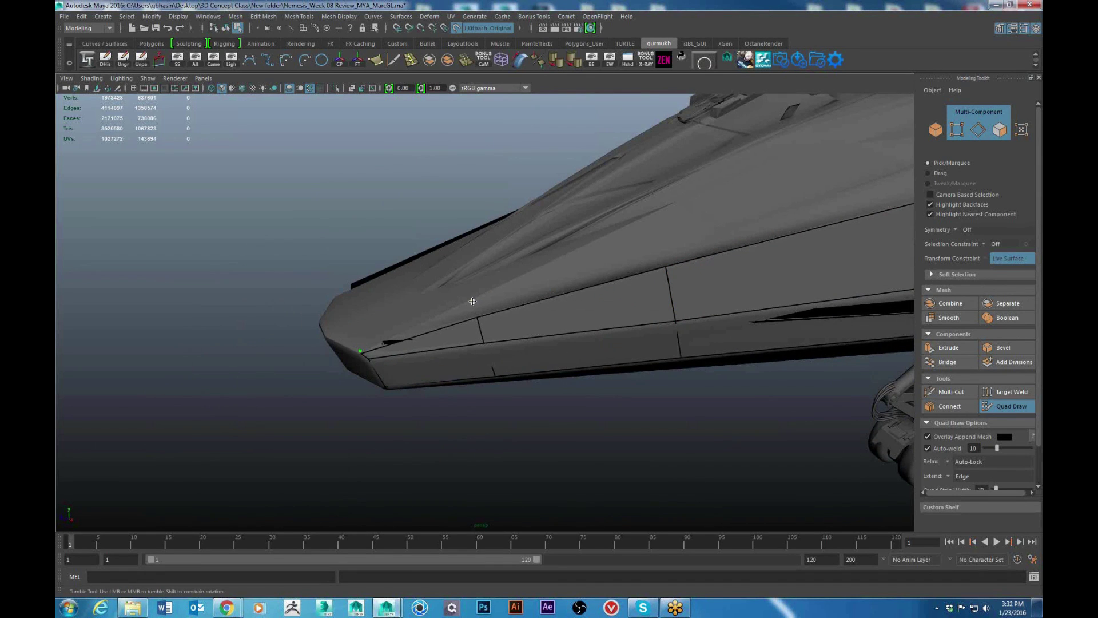
click(653, 216)
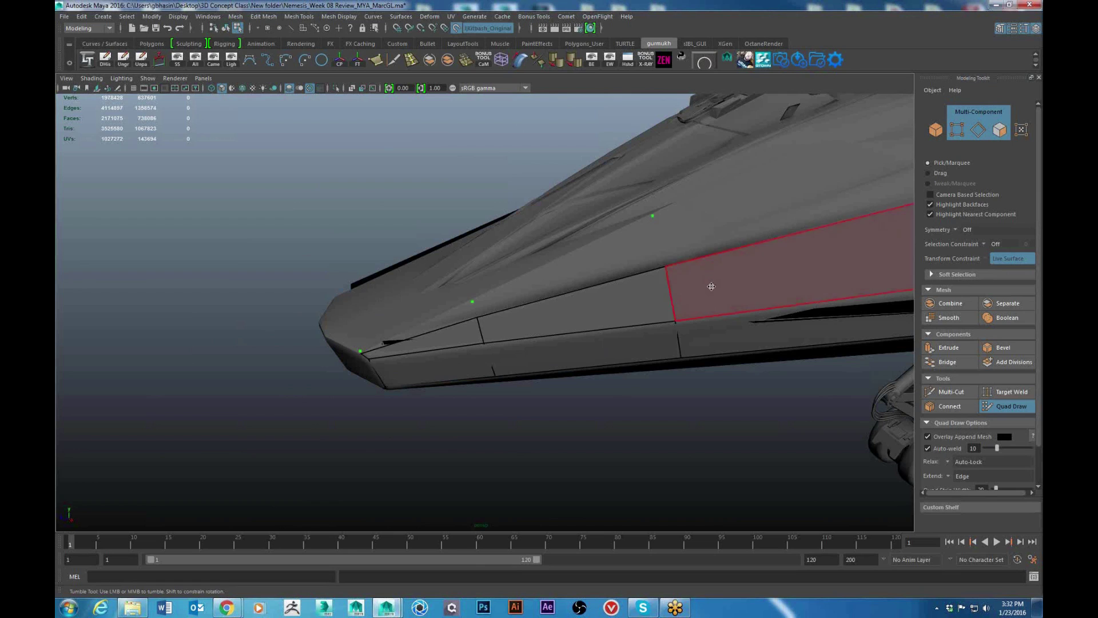
alt+right_drag(711, 287, 657, 312)
alt+drag(657, 311, 778, 320)
alt+middle_drag(778, 320, 596, 347)
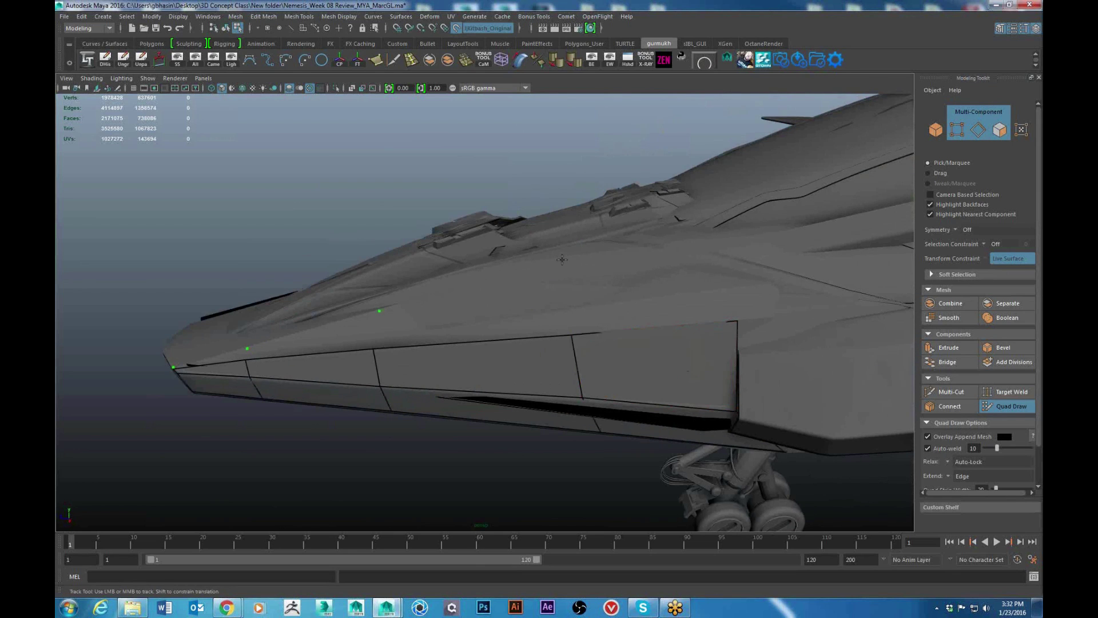
click(562, 260)
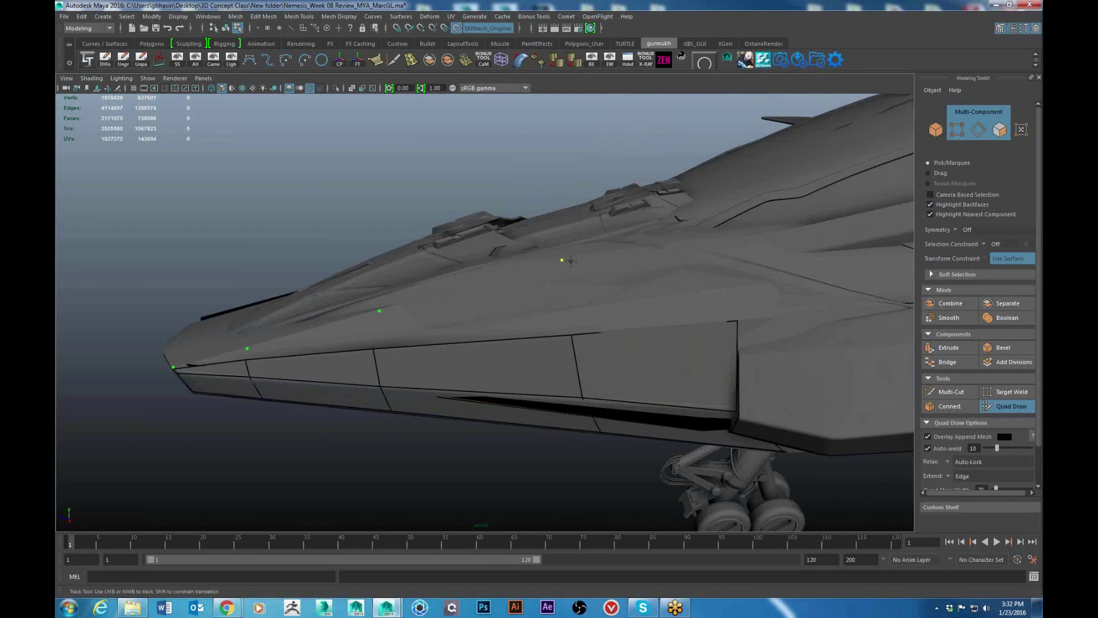
click(739, 237)
Step: Fill the four quads between the upper crease points and the top border of the existing nose mesh
shift+click(691, 301)
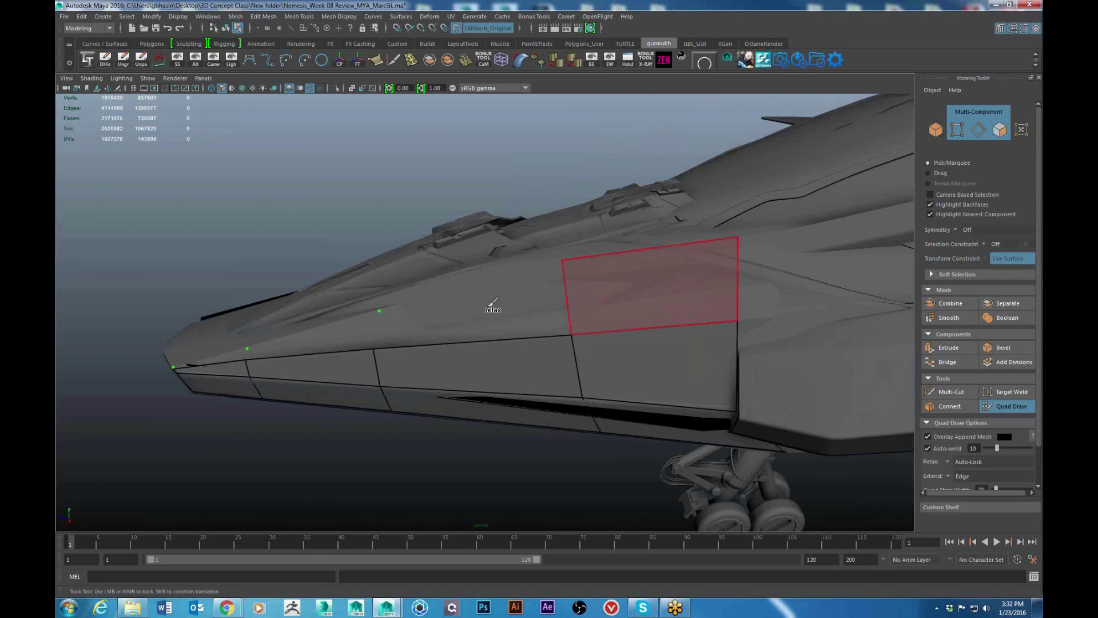
shift+click(490, 306)
shift+click(337, 336)
shift+click(231, 357)
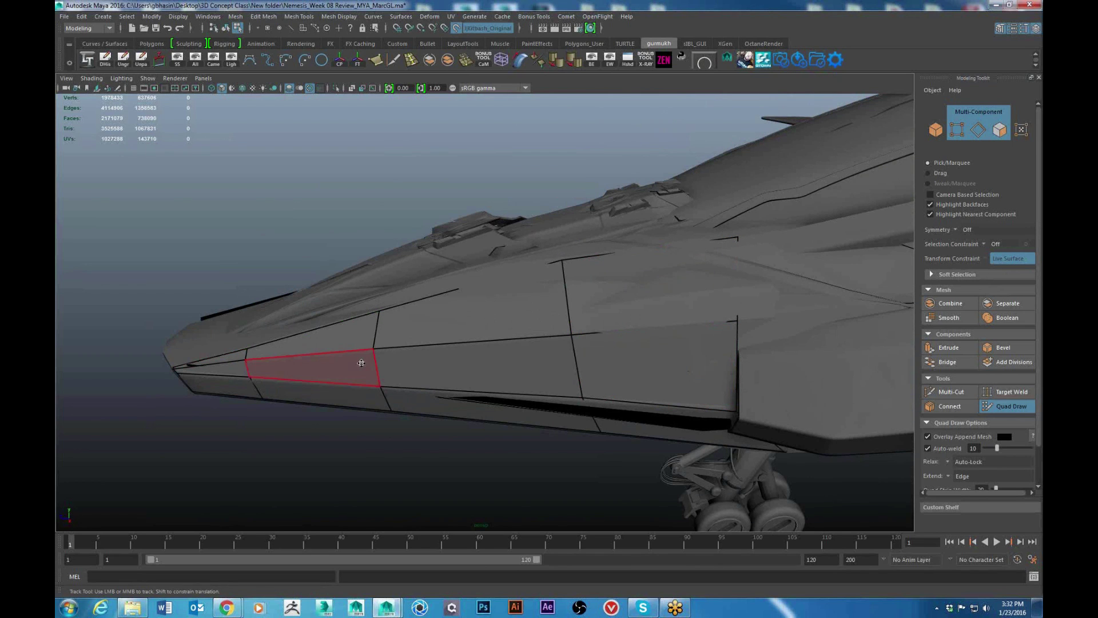
Step: Exit Quad Draw, turn off the live surface and hide the Original Kitbash jet
mouse_move(361, 363)
alt+mouse_down()
mouse_move(456, 343)
mouse_move(386, 347)
alt+mouse_up()
alt+drag(620, 331, 584, 352)
key(w)
right_drag(561, 269, 610, 255)
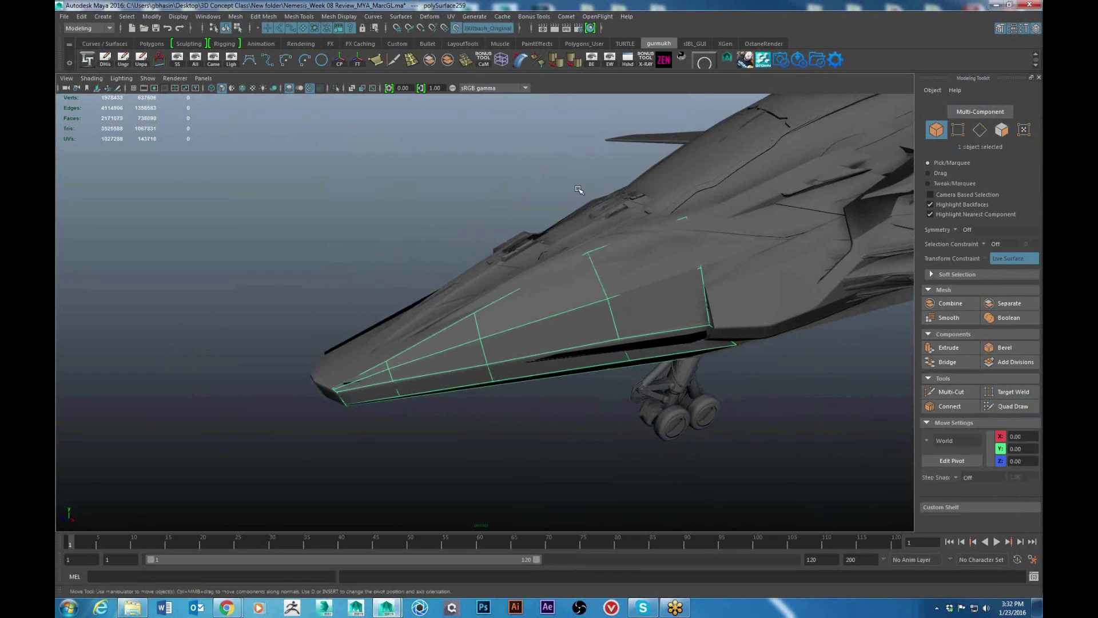
click(456, 28)
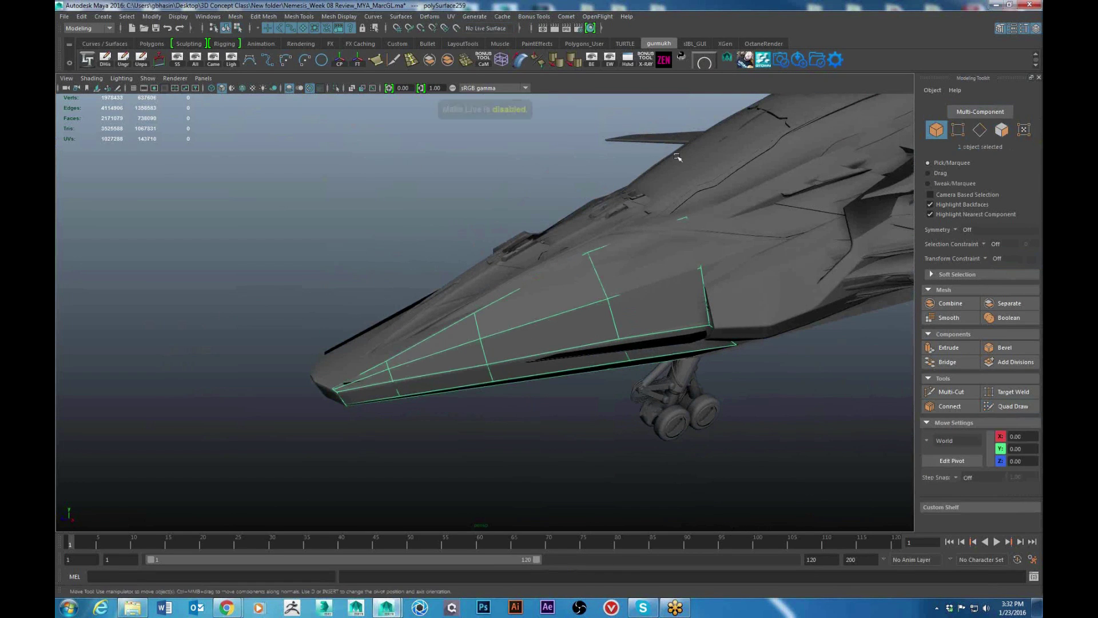
click(756, 206)
key(ctrl+h)
scroll(707, 309, down, 5)
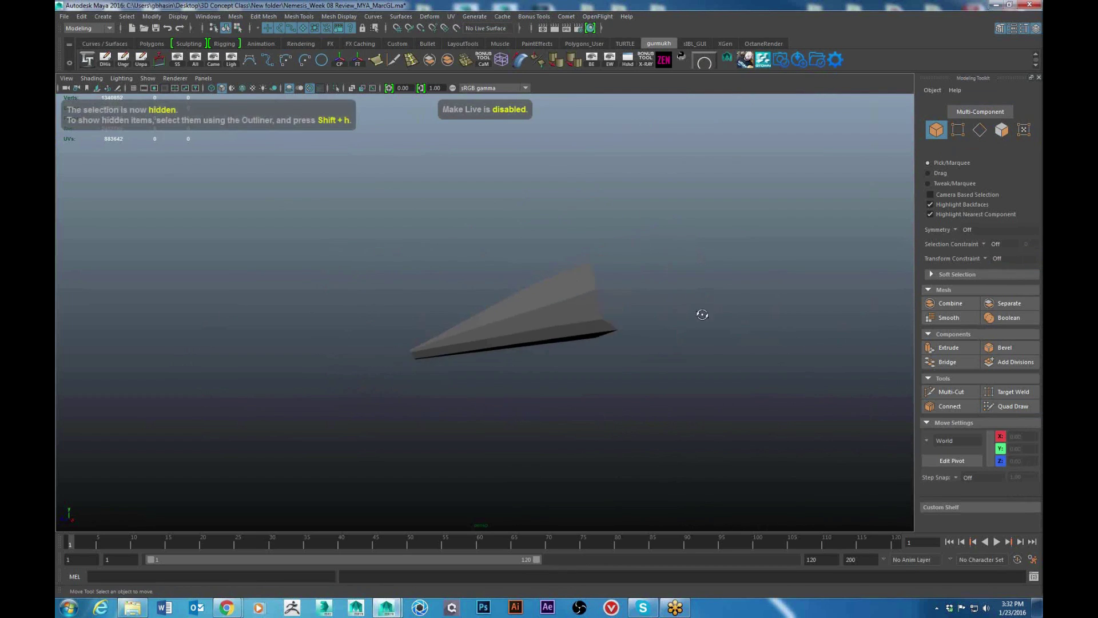
Step: Check the isolated nose mesh from several angles, then unhide the Original Kitbash jet around it
alt+drag(701, 314, 528, 288)
alt+drag(612, 292, 661, 309)
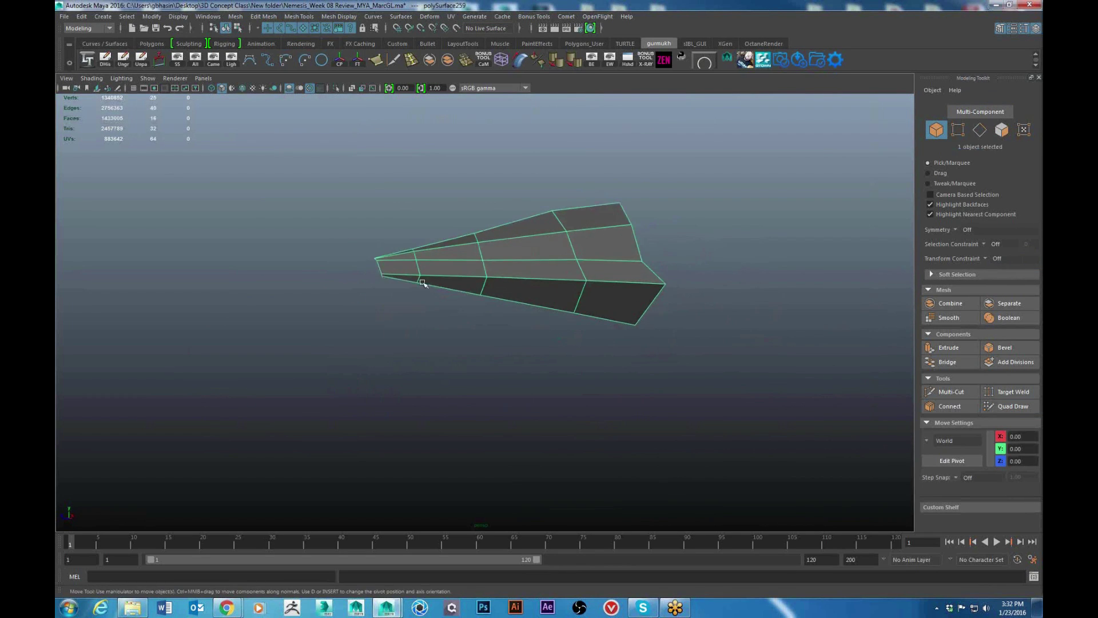
alt+right_drag(421, 282, 460, 312)
alt+drag(460, 312, 538, 342)
scroll(453, 314, down, 5)
scroll(541, 340, up, 3)
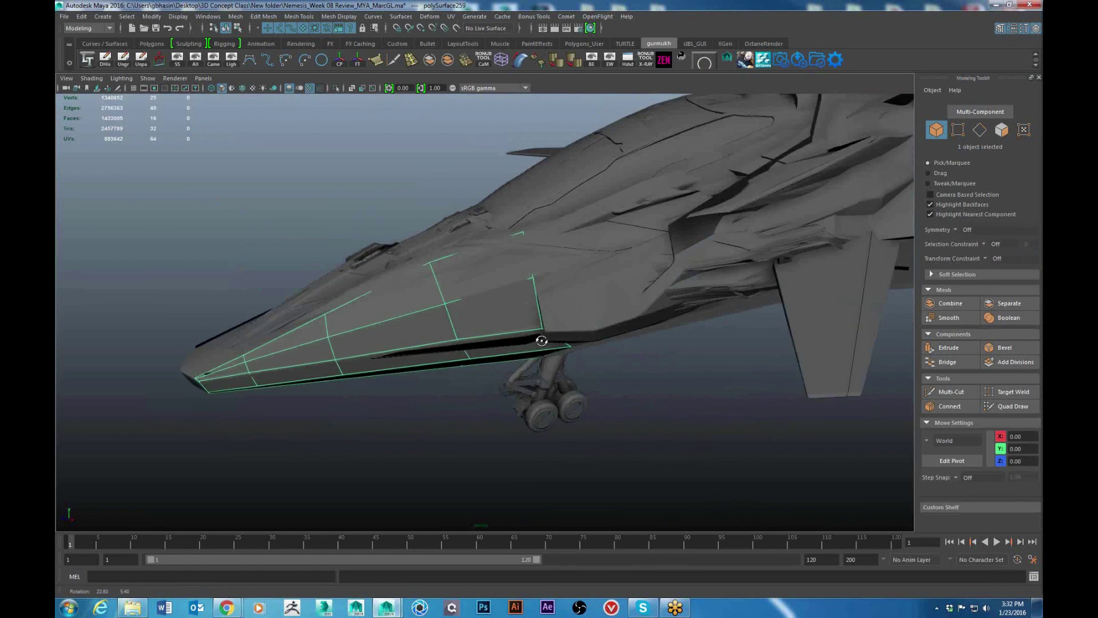
Step: Make the Original Kitbash jet the live surface and start Quad Draw on the nose mesh
click(546, 285)
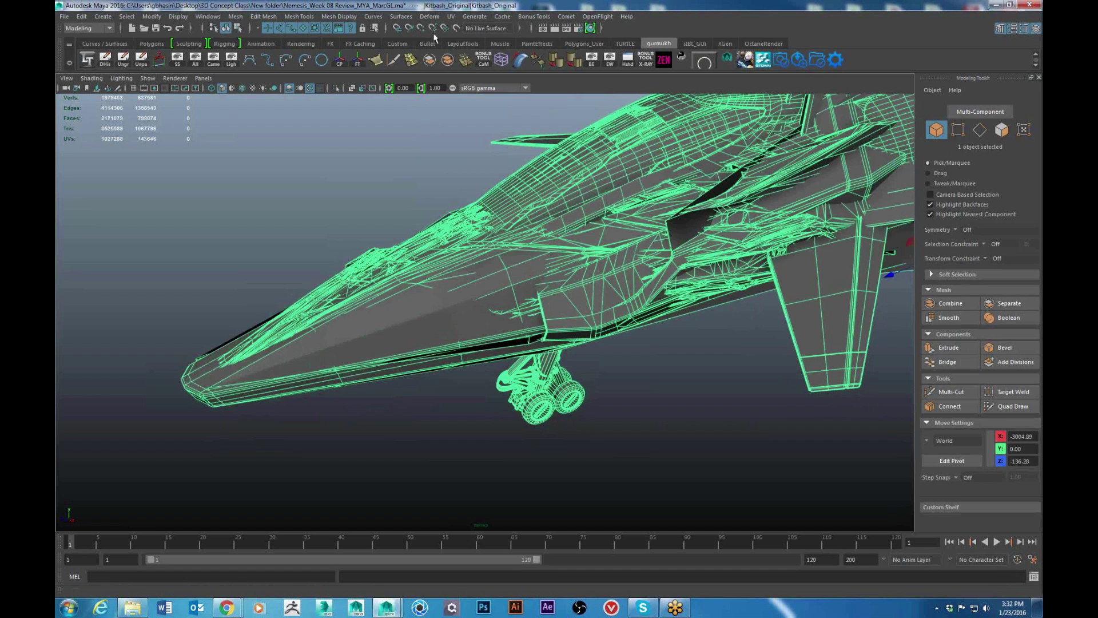
click(456, 28)
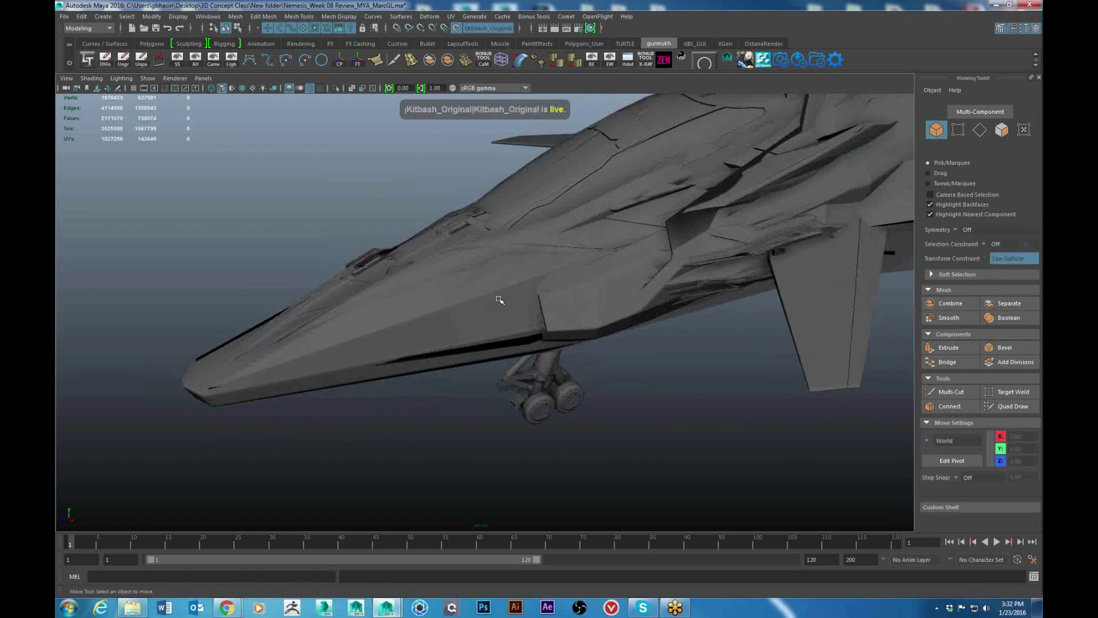
click(499, 299)
alt+drag(625, 297, 572, 342)
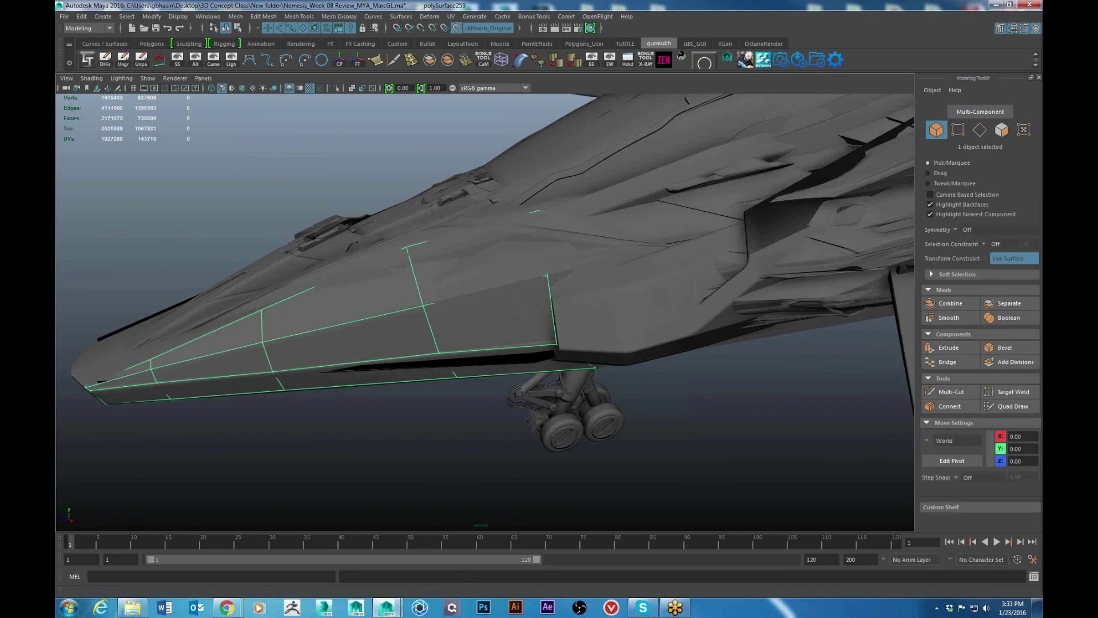
click(1016, 408)
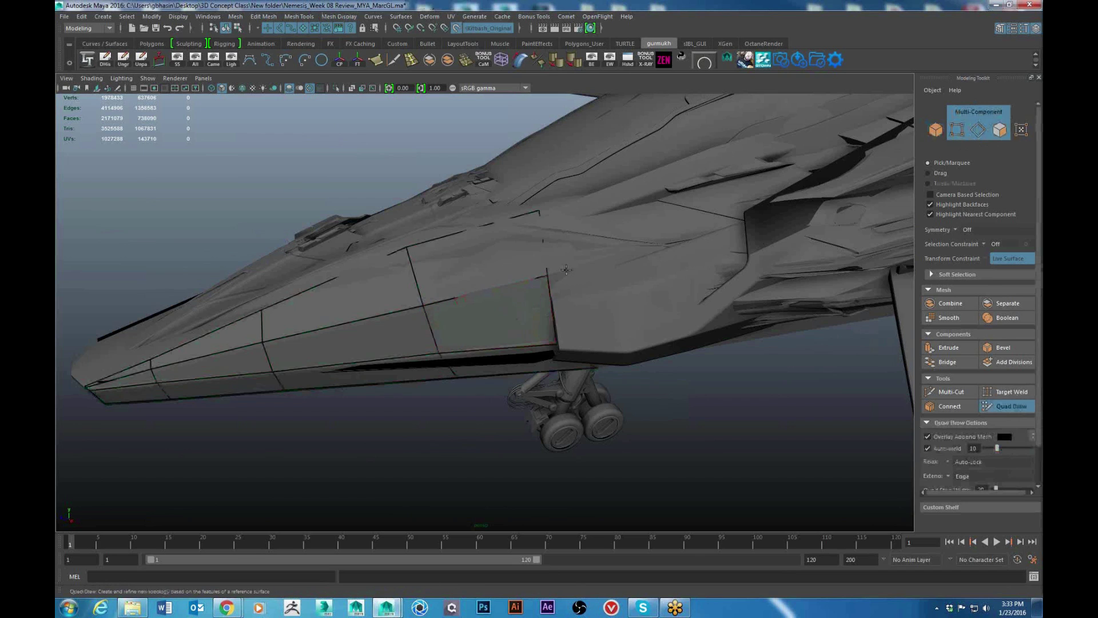
Step: Place a column of Quad Draw points behind the nose mesh's rear border, from the upper crease down to the lower hull edge
mouse_move(821, 368)
alt+mouse_down()
mouse_move(544, 270)
mouse_move(568, 192)
mouse_move(589, 206)
mouse_move(667, 196)
mouse_move(588, 191)
alt+mouse_up()
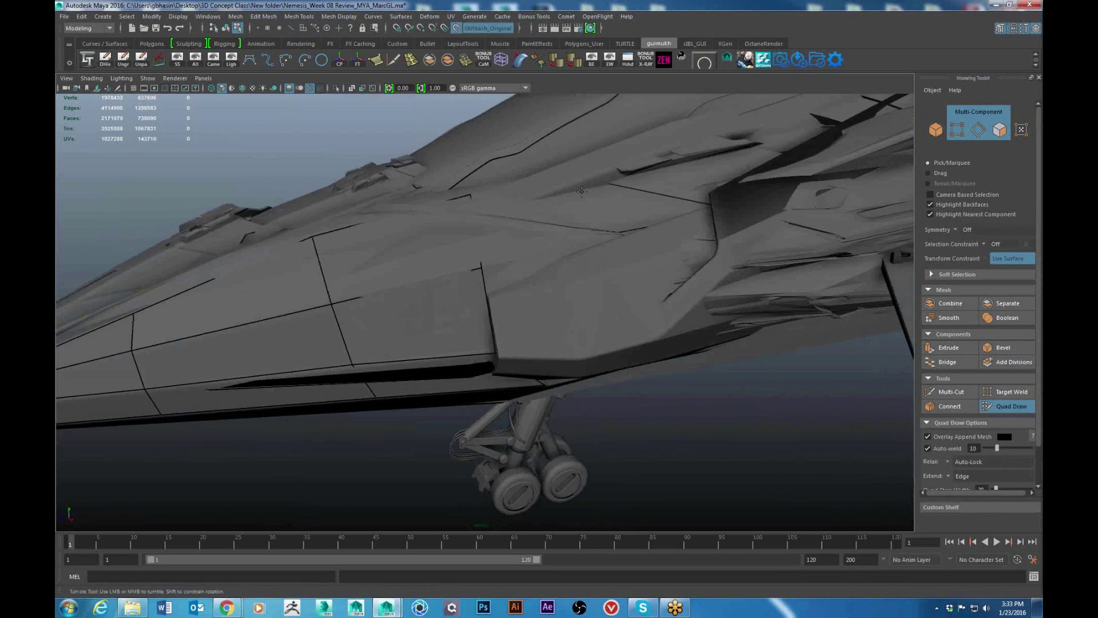
click(608, 234)
mouse_move(647, 277)
alt+mouse_down()
mouse_move(644, 265)
mouse_move(503, 285)
alt+mouse_up()
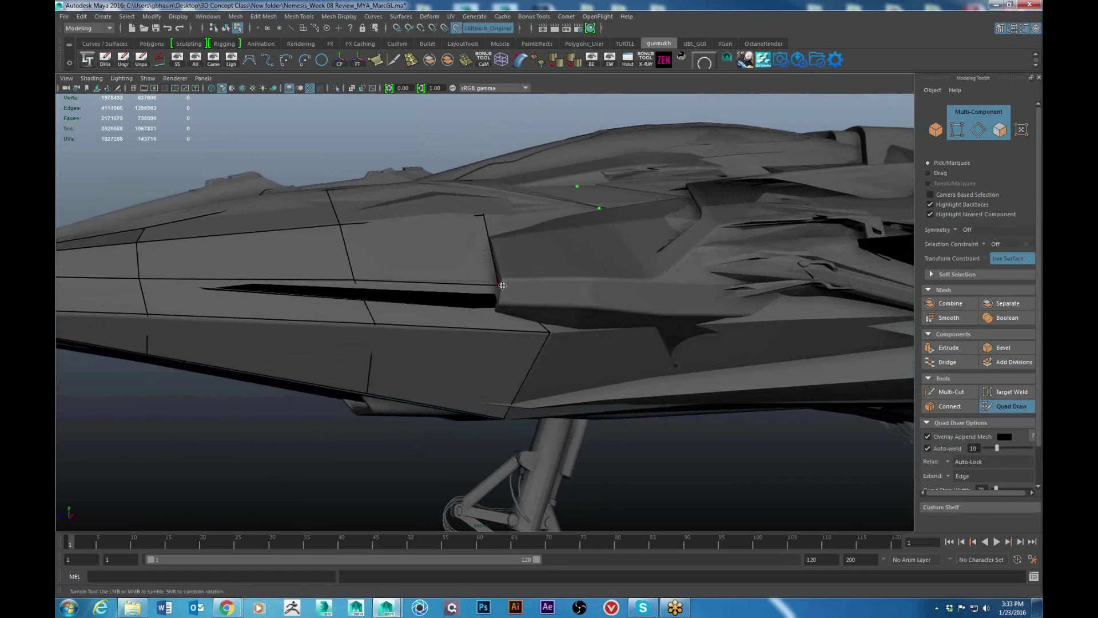
alt+drag(639, 278, 641, 306)
alt+drag(650, 308, 627, 267)
click(634, 311)
click(639, 325)
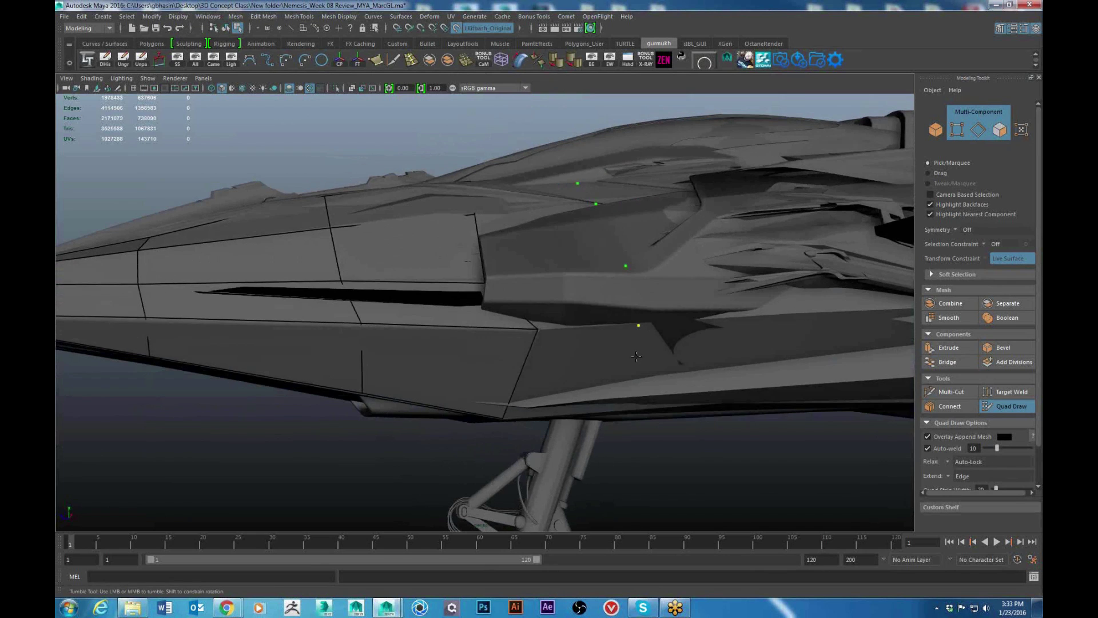
mouse_move(624, 388)
alt+mouse_down()
mouse_move(611, 369)
mouse_move(628, 373)
alt+mouse_up()
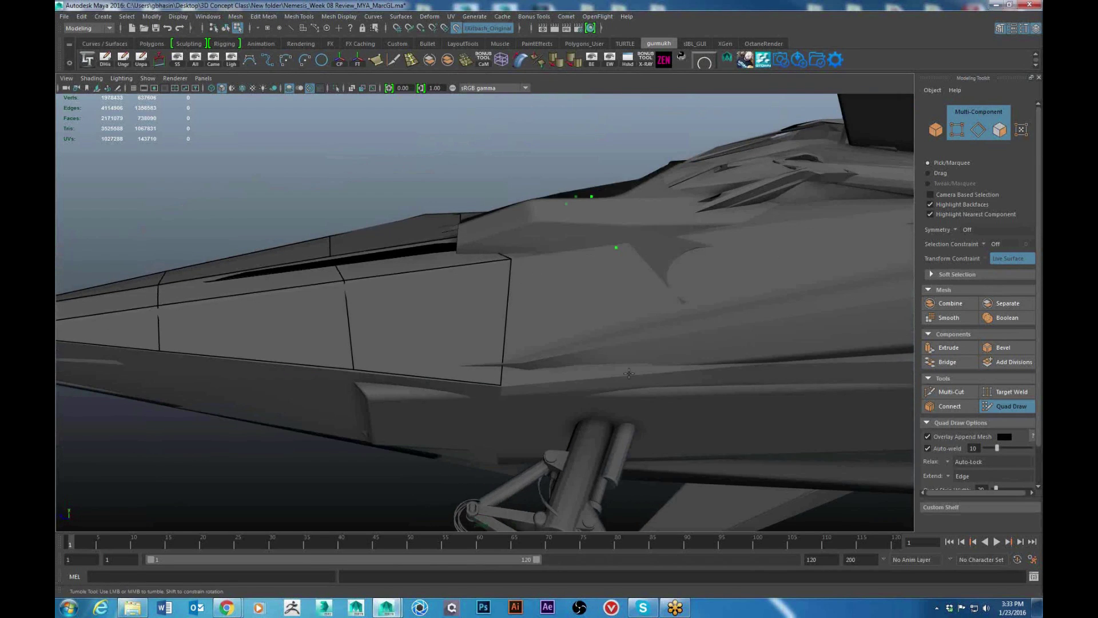
Step: Place a second column of Quad Draw points farther back on the fuselage, from the upper crease to the lower hull edge
alt+drag(696, 293, 712, 380)
scroll(698, 299, down, 5)
scroll(712, 379, up, 6)
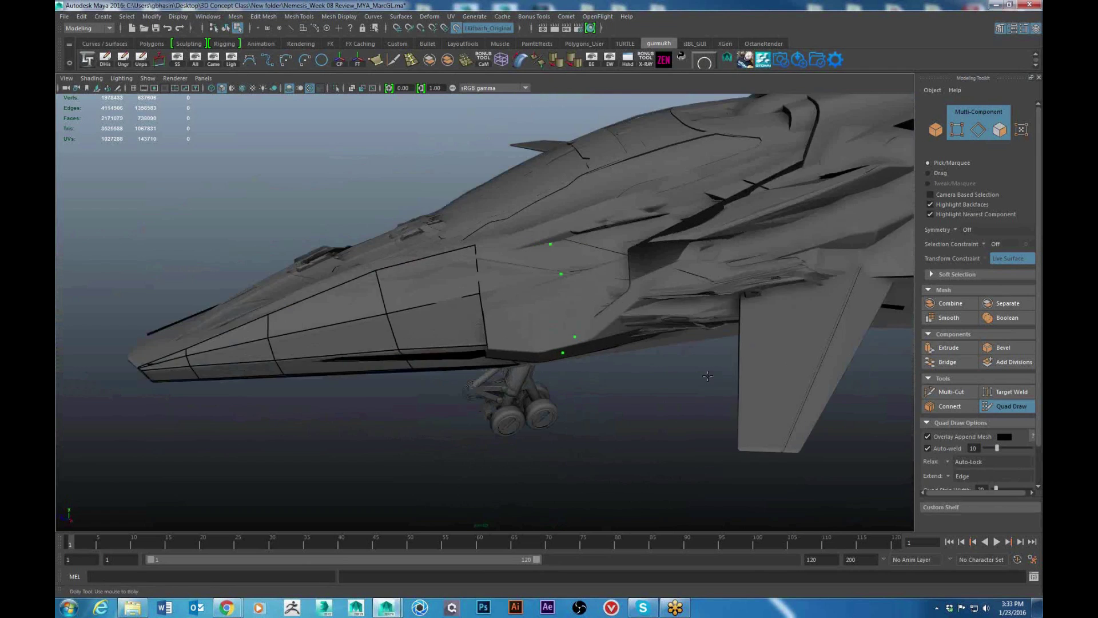
alt+drag(643, 361, 566, 232)
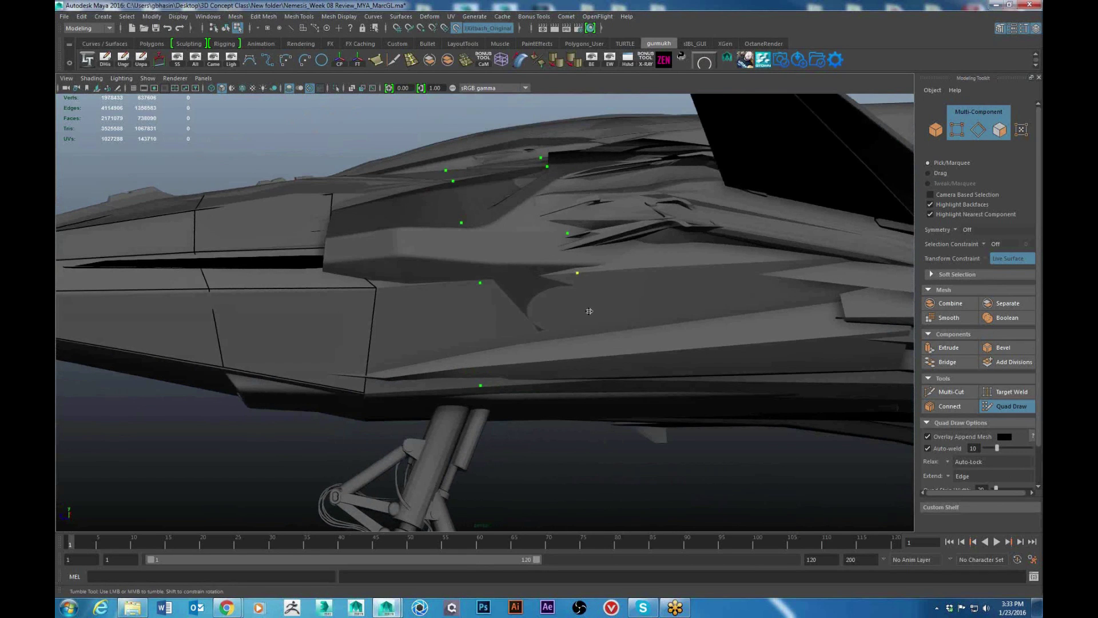
alt+drag(589, 311, 604, 359)
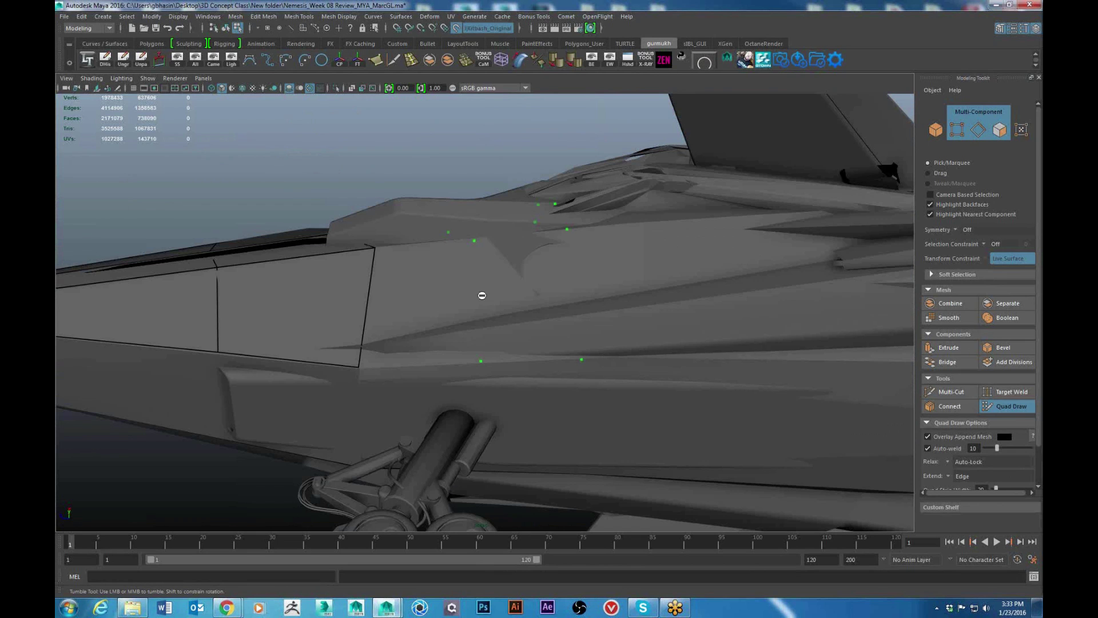
Step: Fill the eight quads between the nose mesh's rear border and the two new columns of points
shift+click(529, 277)
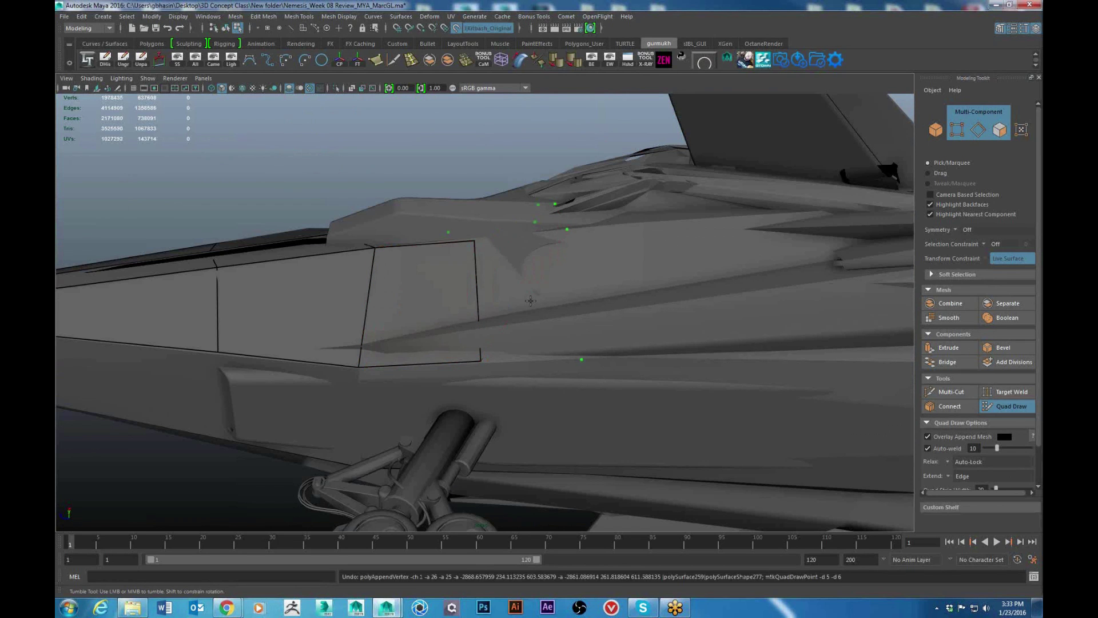
shift+click(536, 307)
alt+drag(556, 285, 568, 321)
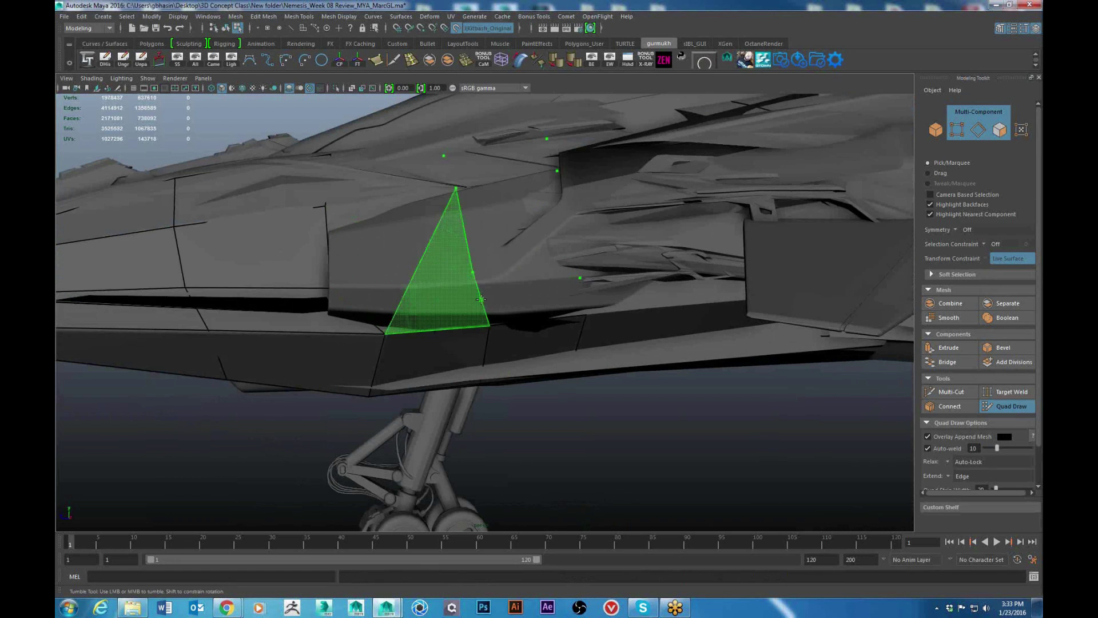
shift+click(529, 292)
shift+click(512, 255)
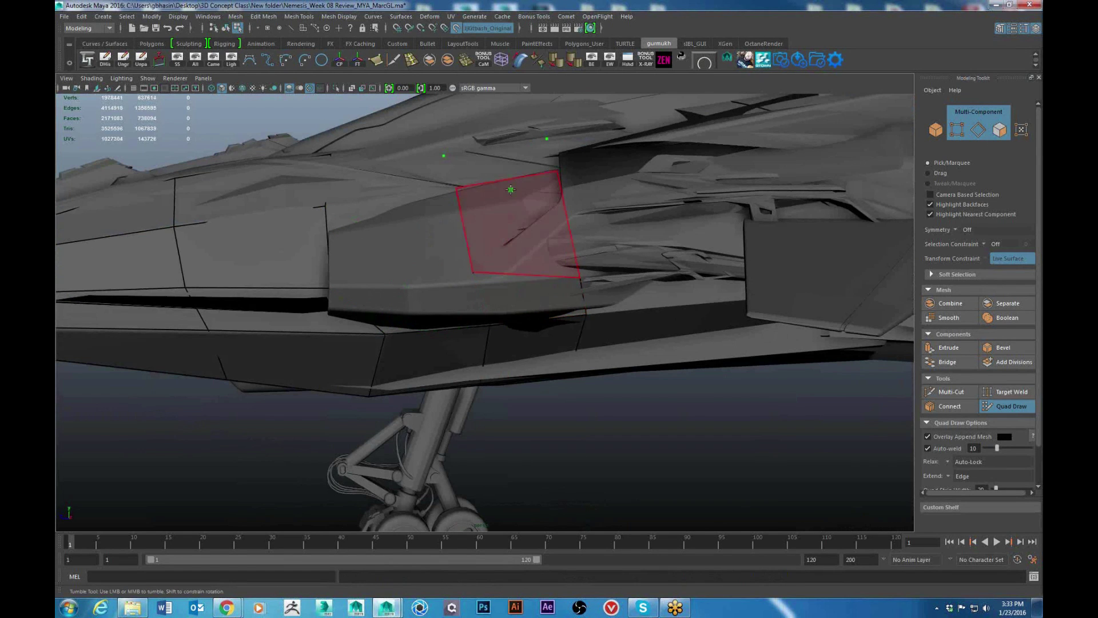
shift+click(499, 160)
shift+click(403, 171)
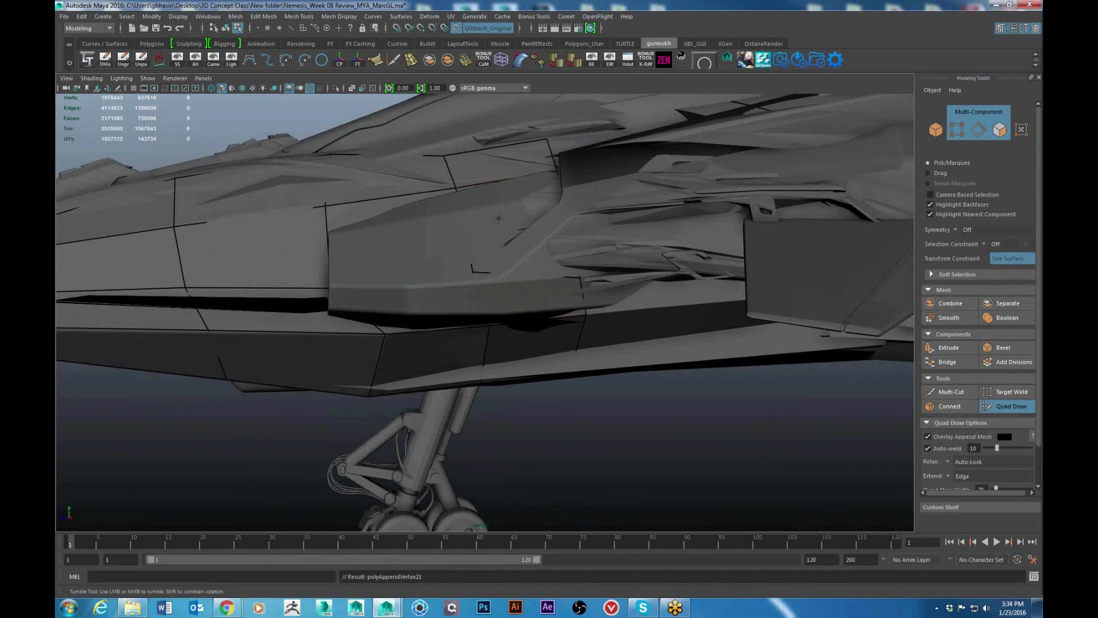
alt+drag(498, 218, 561, 221)
shift+click(450, 224)
Step: Undo the constrained vertex move, turn off the live surface and shift the first new column's side vertex slightly inward along X
alt+drag(463, 231, 557, 279)
key(w)
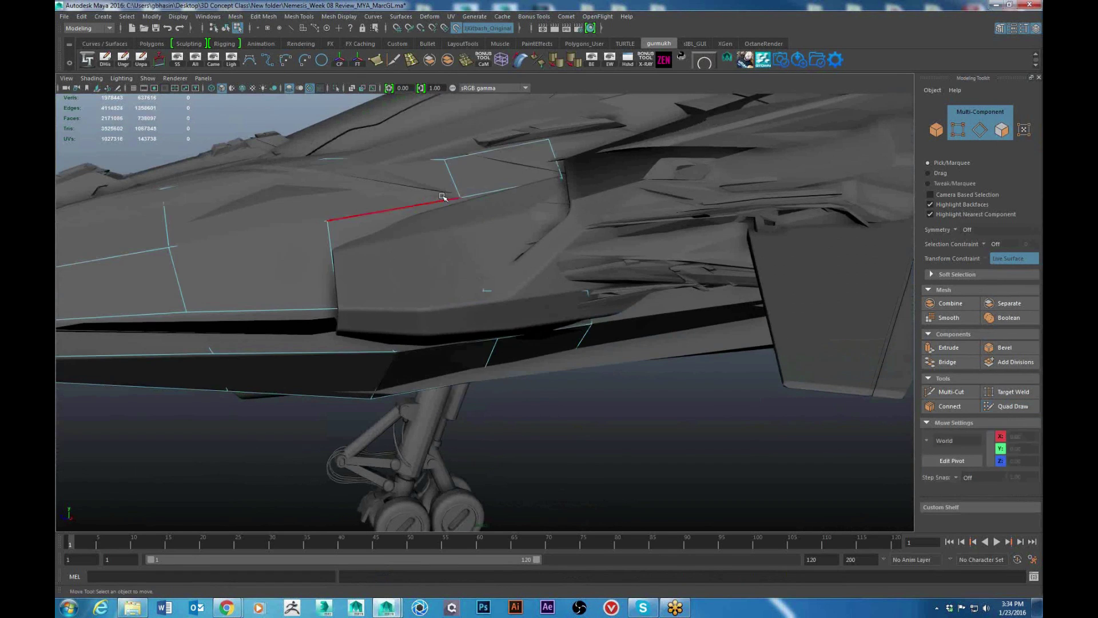
click(485, 291)
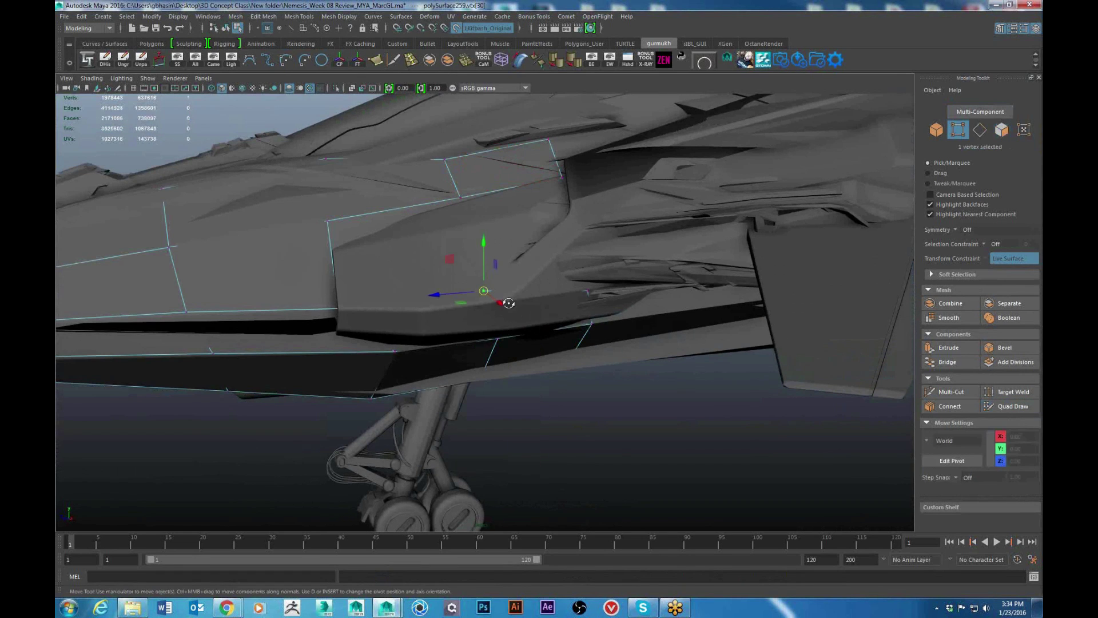
alt+drag(508, 303, 664, 324)
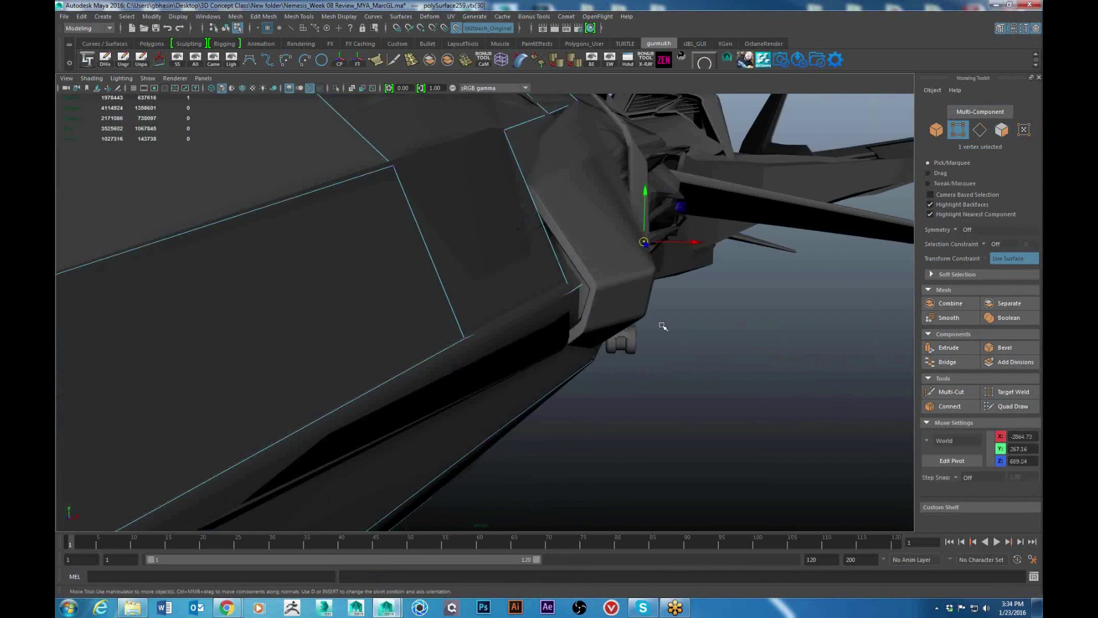
key(ctrl+z)
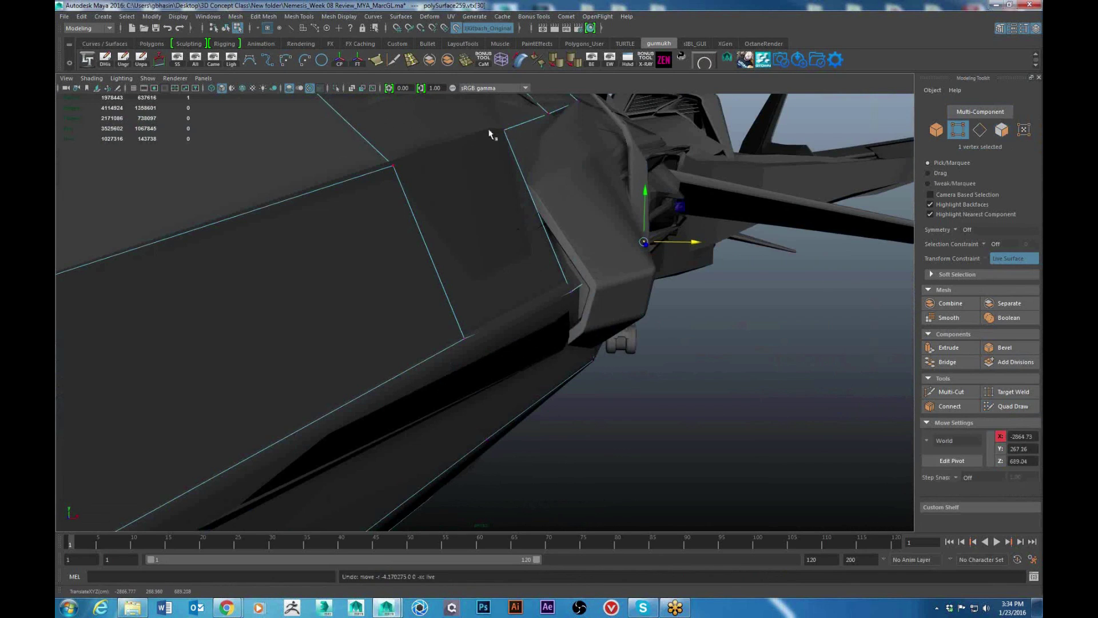
click(456, 28)
drag(697, 244, 691, 245)
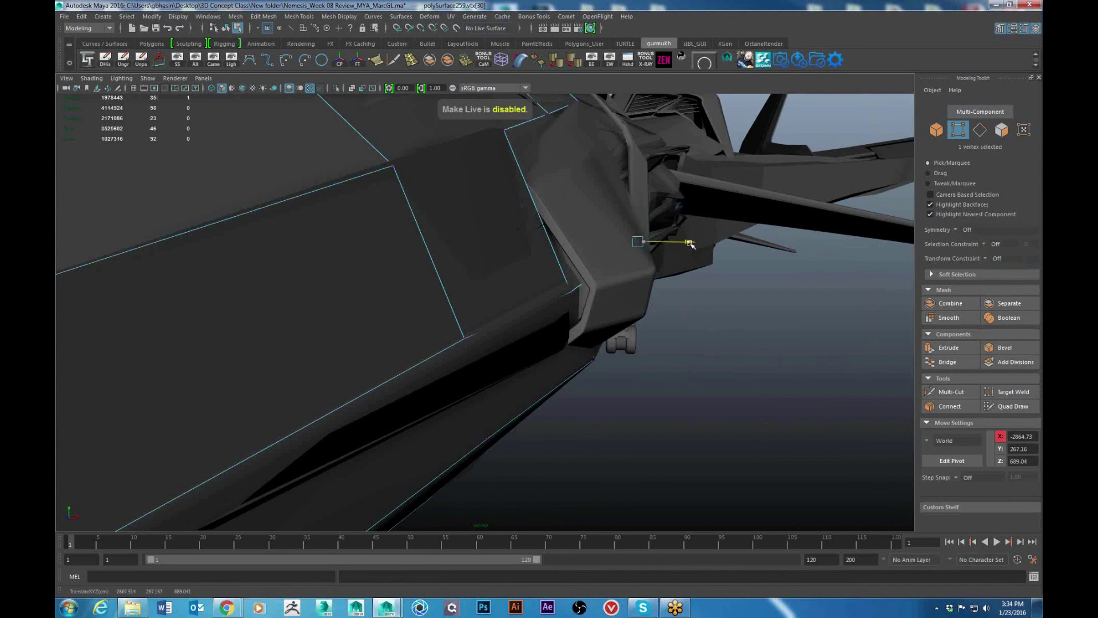
Step: Hide the Original Kitbash jet and examine the extended nose mesh around its new side vertices
alt+drag(719, 280, 640, 290)
alt+right_drag(639, 290, 427, 210)
right_drag(428, 210, 513, 150)
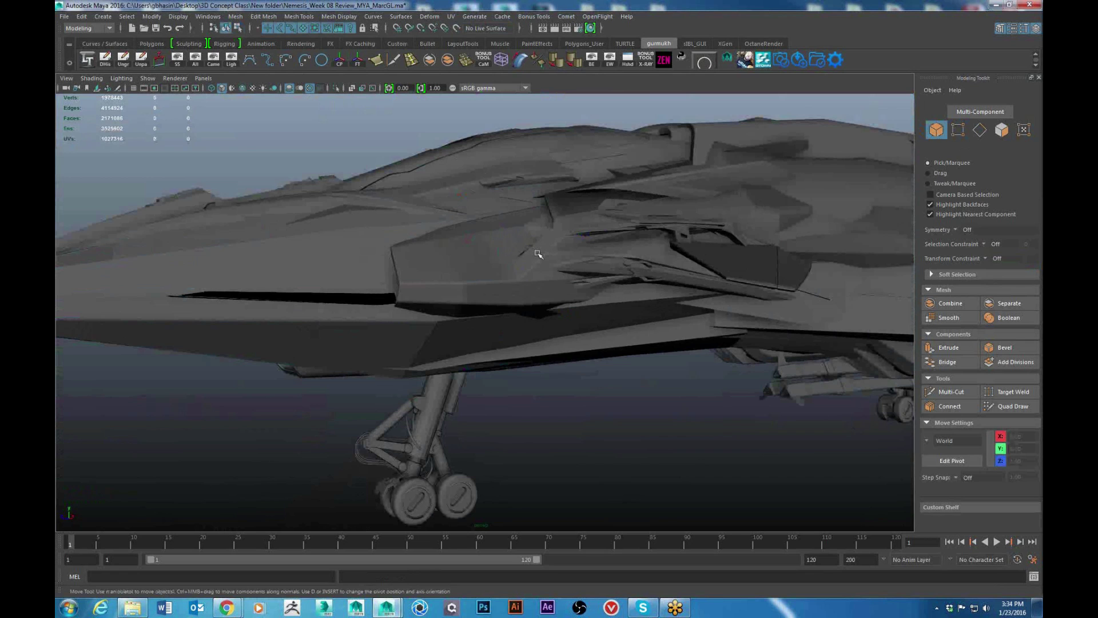
click(538, 253)
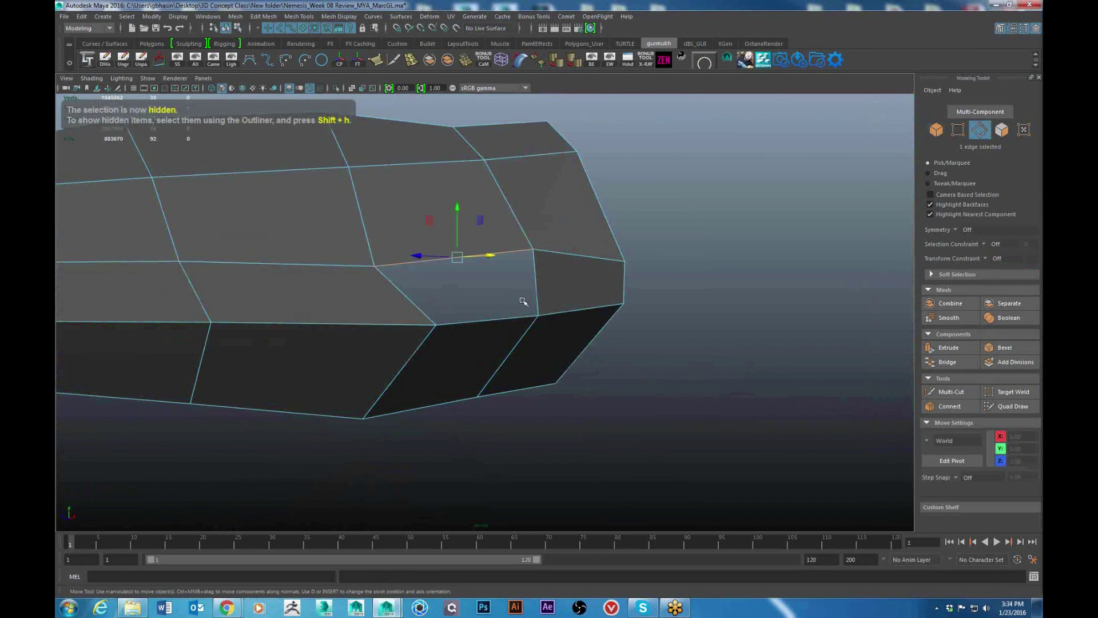
right_drag(523, 298, 503, 411)
right_drag(512, 249, 596, 183)
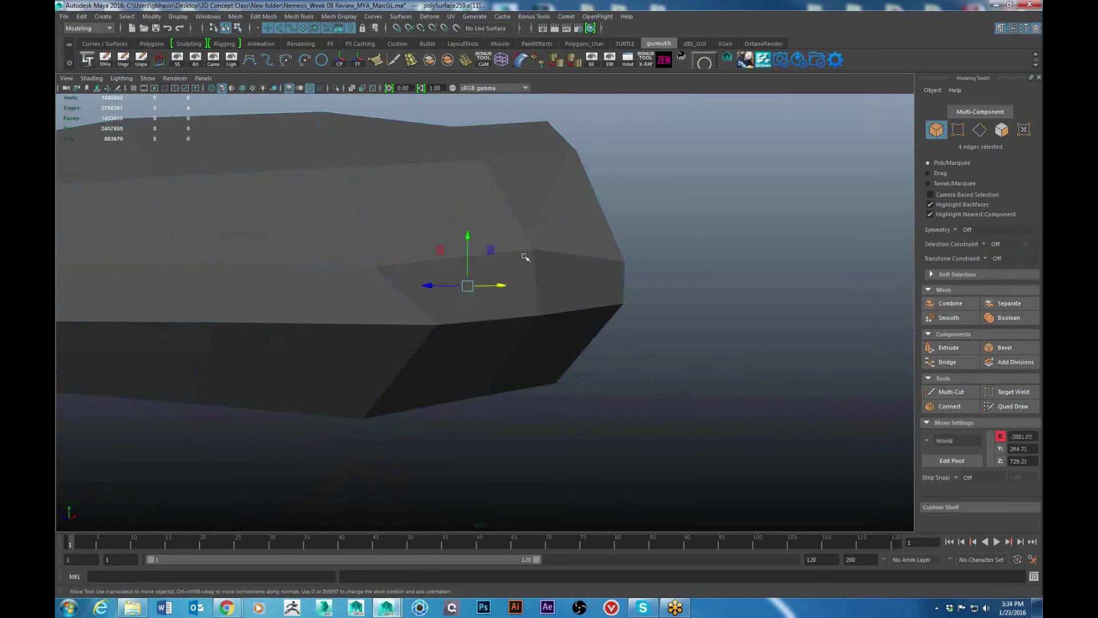
click(523, 257)
alt+drag(512, 269, 472, 246)
right_drag(472, 246, 351, 225)
alt+drag(455, 251, 571, 281)
click(526, 279)
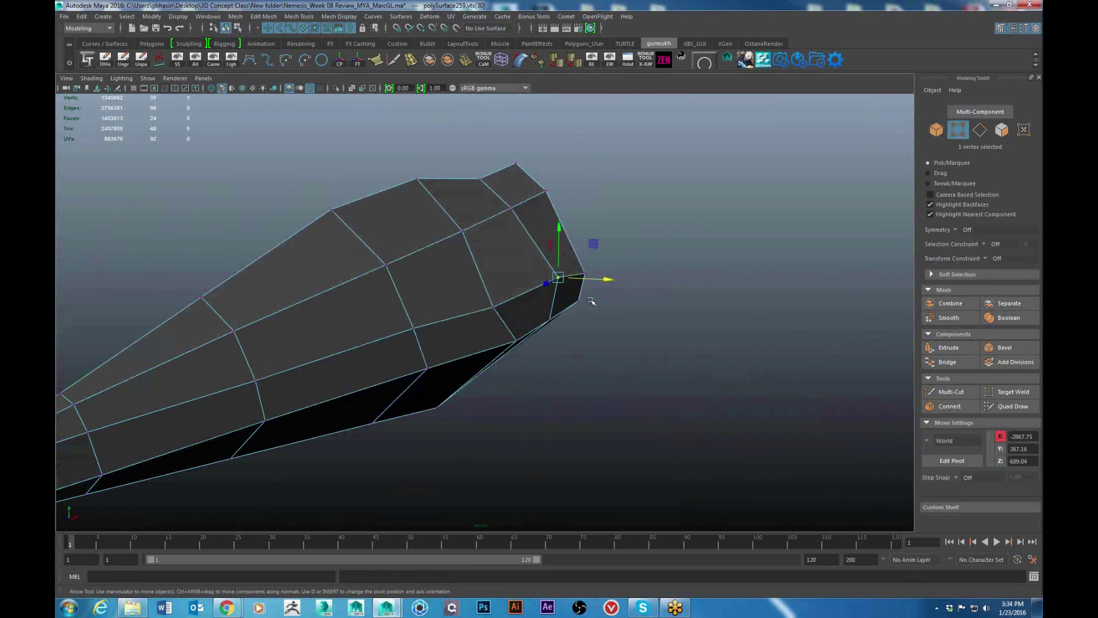
Step: Bring the jet back into view and move the vertex at the dark side slot's rear end slightly forward along Z
alt+drag(608, 342, 368, 313)
click(371, 285)
key(ctrl+1)
alt+middle_drag(368, 312, 498, 300)
drag(457, 290, 451, 289)
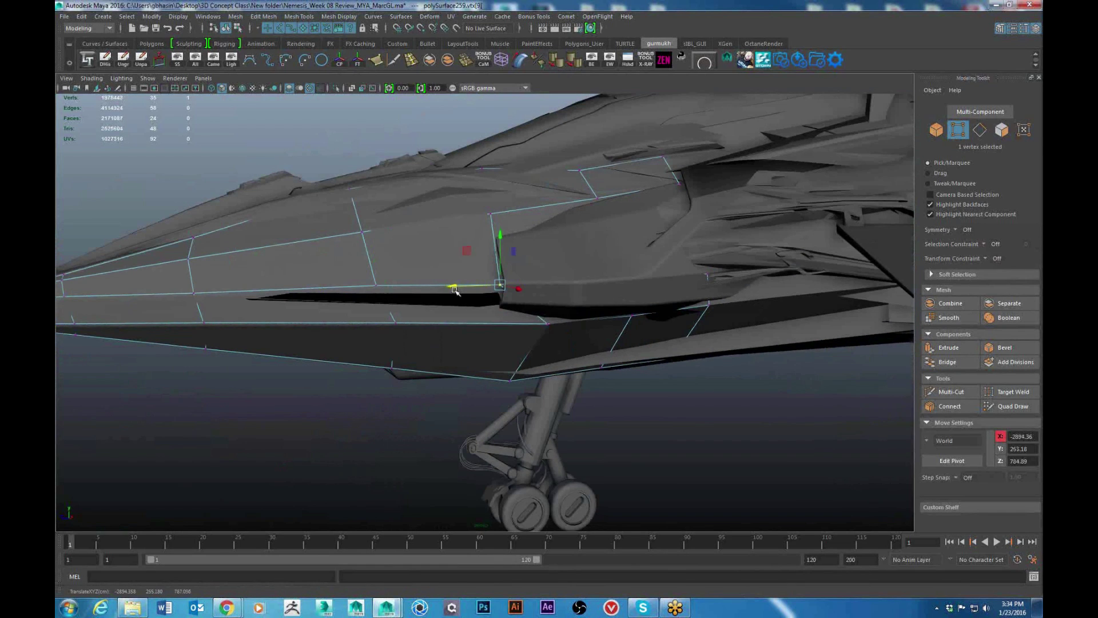
Step: Select the retopologized nose mesh and hide all unselected objects
alt+drag(544, 341, 503, 368)
click(524, 295)
right_drag(600, 224, 657, 183)
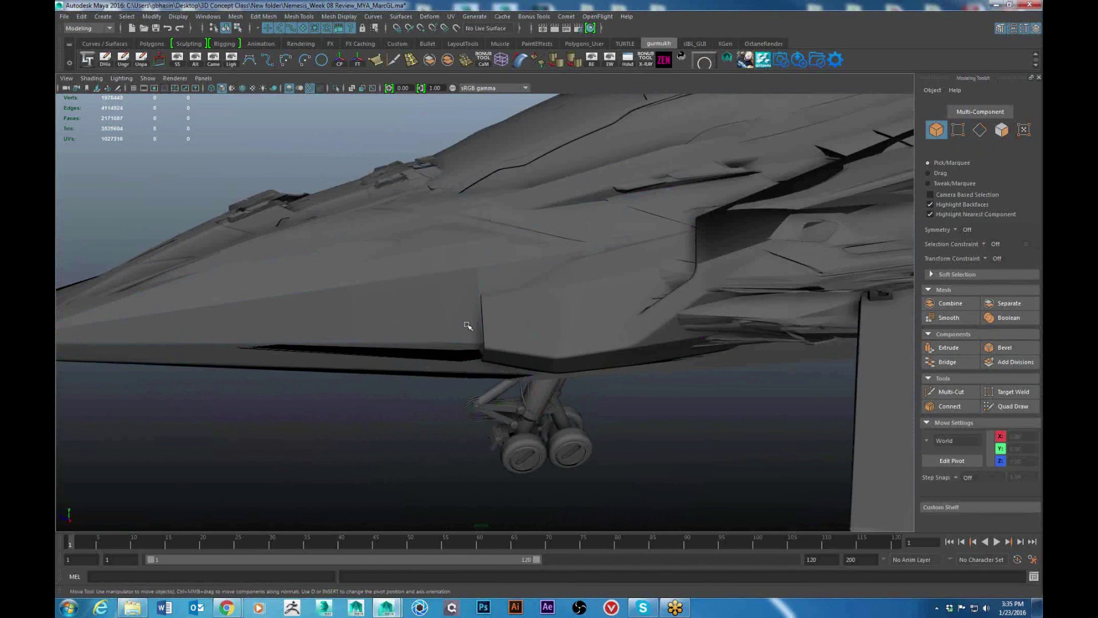
click(467, 325)
key(alt+h)
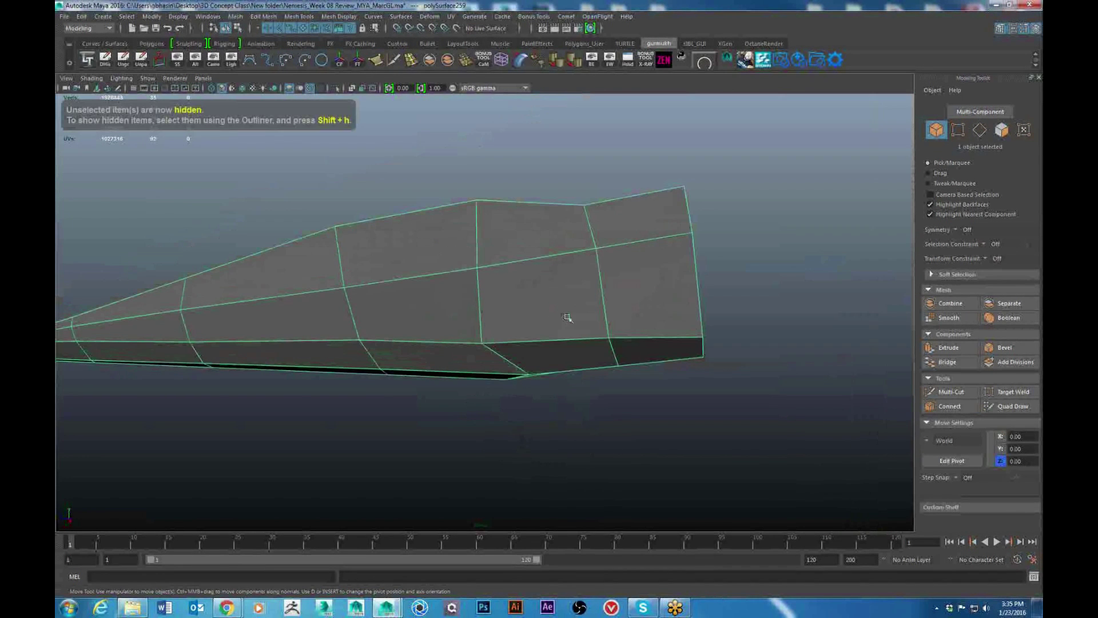
Step: Snap the two side-strip vertices of the first new column inward along X to the neighbouring vertices ahead of them
alt+drag(567, 316, 650, 238)
key(F9)
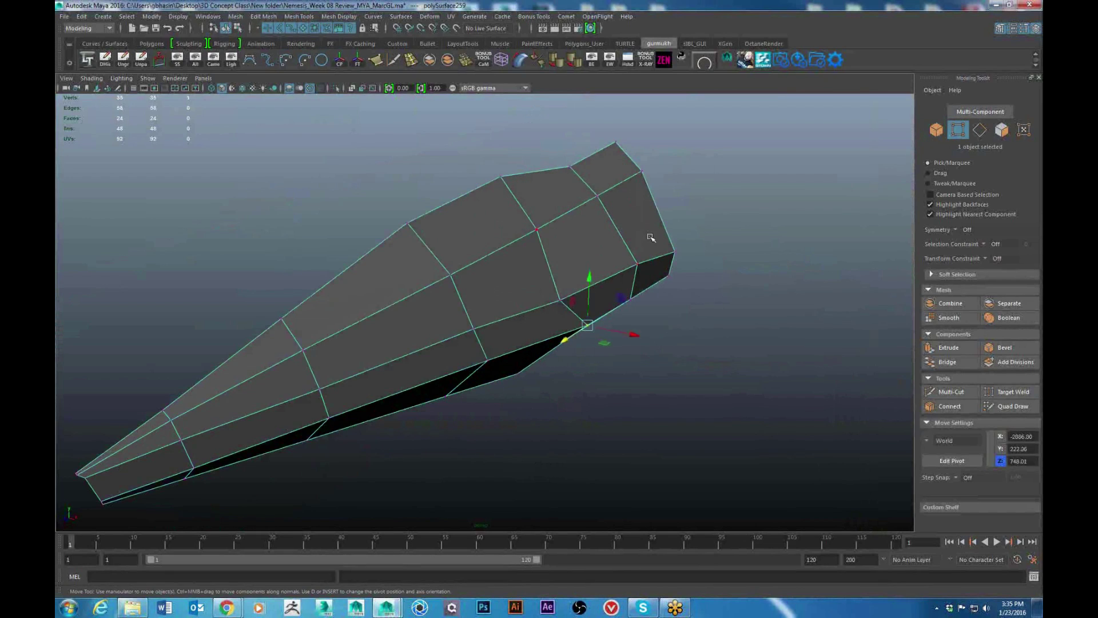
click(637, 264)
key(v)
drag(683, 271, 536, 312)
click(623, 295)
mouse_move(680, 310)
mouse_down()
mouse_move(658, 307)
mouse_move(668, 306)
mouse_up()
Step: Snap the side-strip vertices on the mesh's rear border inward along X to line up with the vertices ahead
drag(688, 230, 652, 263)
key(v)
drag(723, 258, 666, 281)
key(v)
drag(716, 282, 684, 319)
alt+middle_drag(684, 318, 660, 301)
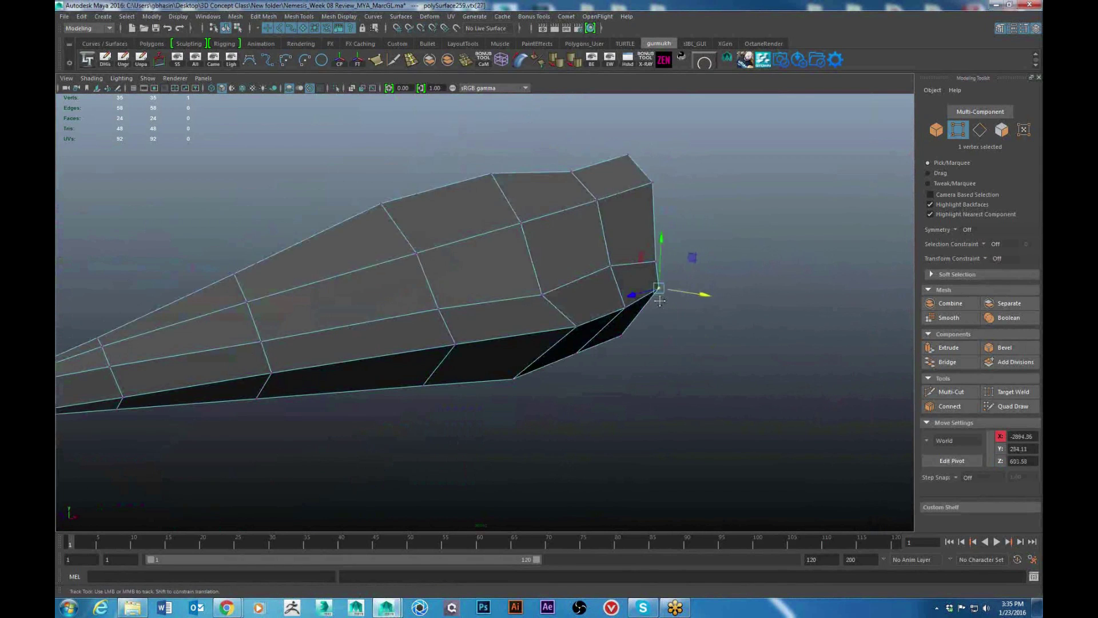
Step: Readjust the first new column's upper side-strip vertex along X with vertex snapping to straighten the side profile
alt+drag(660, 302, 567, 300)
click(527, 267)
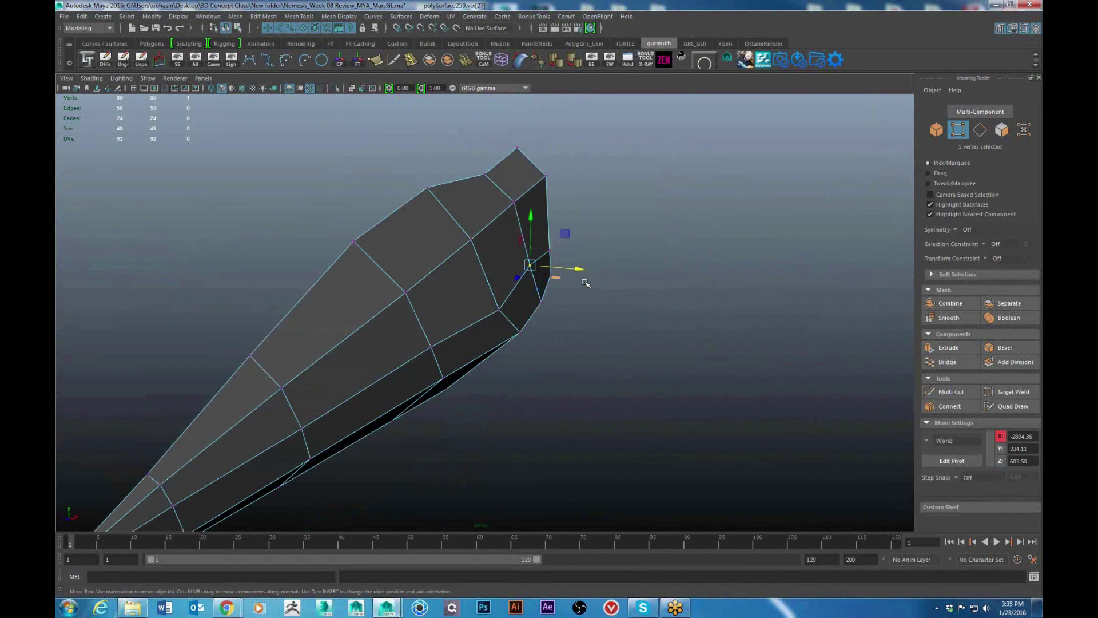
key(v)
middle_drag(569, 290, 553, 300)
click(552, 251)
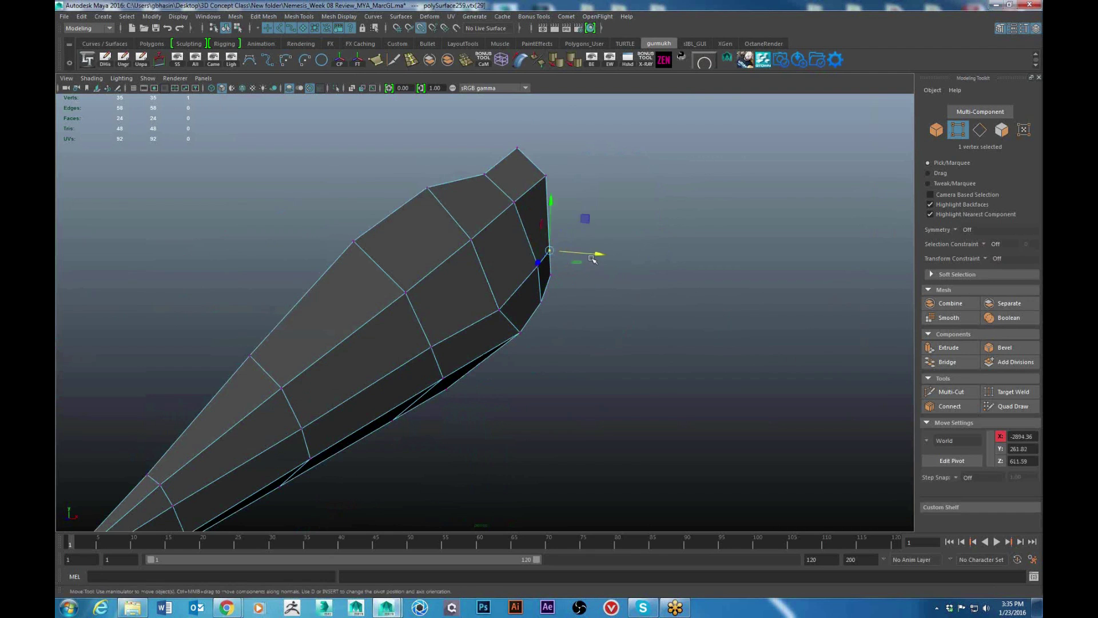
Step: Level the side strip's upper edge by snapping its last two vertices in Y to the height of the vertex ahead
alt+drag(618, 342, 537, 312)
click(535, 270)
key(v)
drag(535, 222, 535, 235)
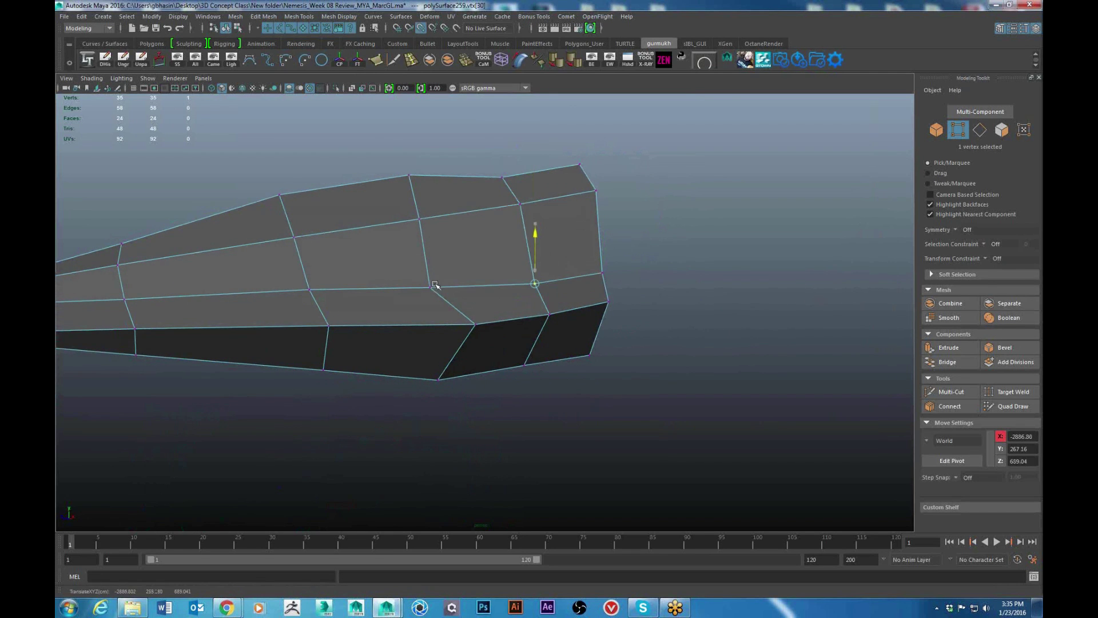
click(600, 271)
key(v)
drag(603, 226, 538, 281)
mouse_move(677, 319)
alt+mouse_down()
mouse_move(755, 313)
mouse_move(664, 314)
alt+mouse_up()
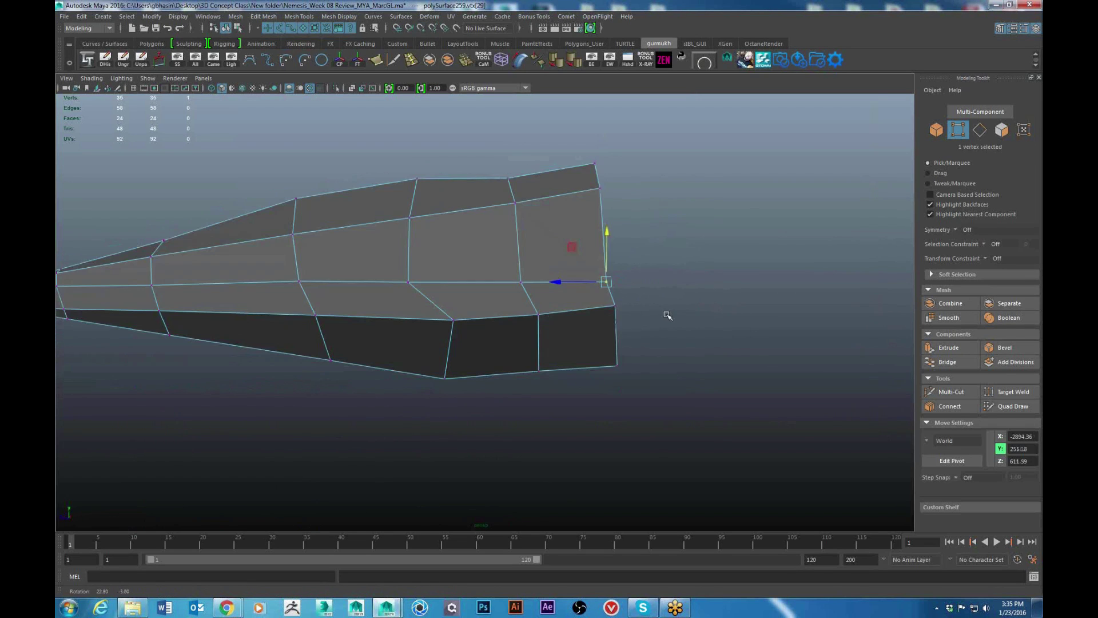
Step: Align the three upper vertices of the first new column along Z with the side strip's lower vertex
click(484, 320)
alt+drag(595, 333, 518, 299)
click(513, 295)
shift+click(513, 224)
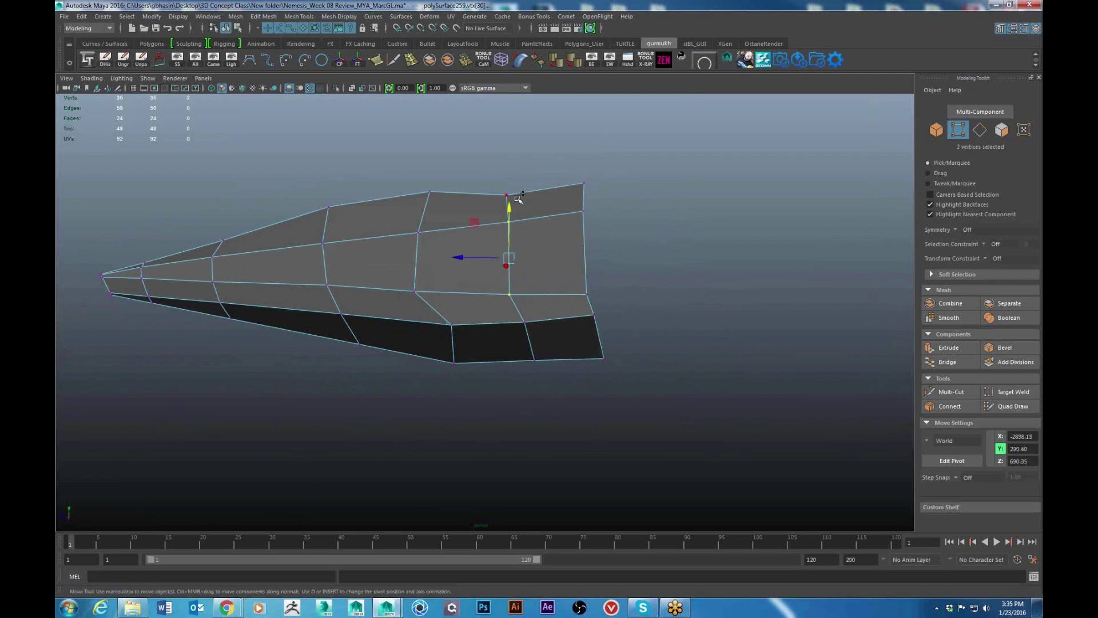
shift+click(515, 196)
drag(465, 248, 437, 299)
Step: Show the hidden jet around the retopology mesh to compare their shapes, and isolate the mesh again
right_drag(437, 252, 483, 238)
drag(453, 238, 398, 385)
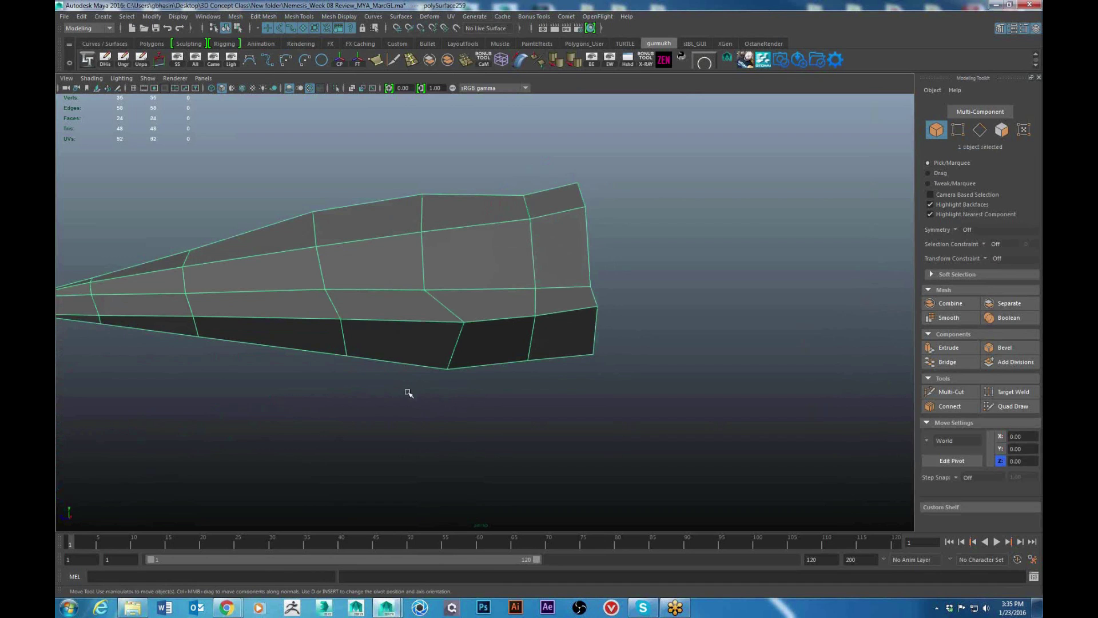
key(ctrl+1)
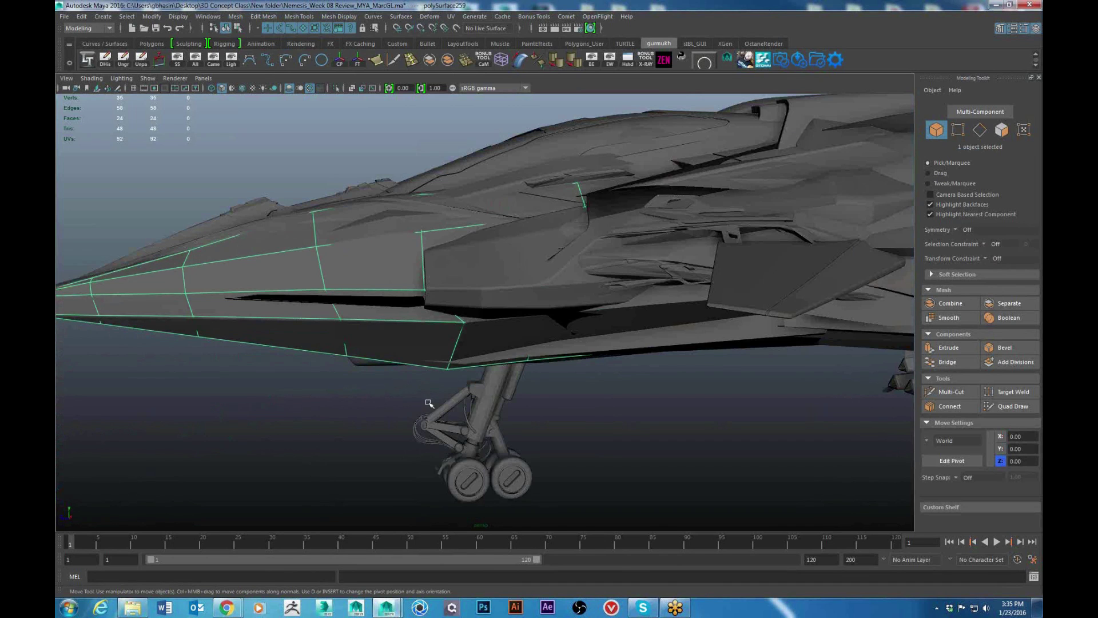
scroll(521, 345, down, 2)
alt+drag(522, 343, 641, 354)
alt+drag(563, 306, 515, 306)
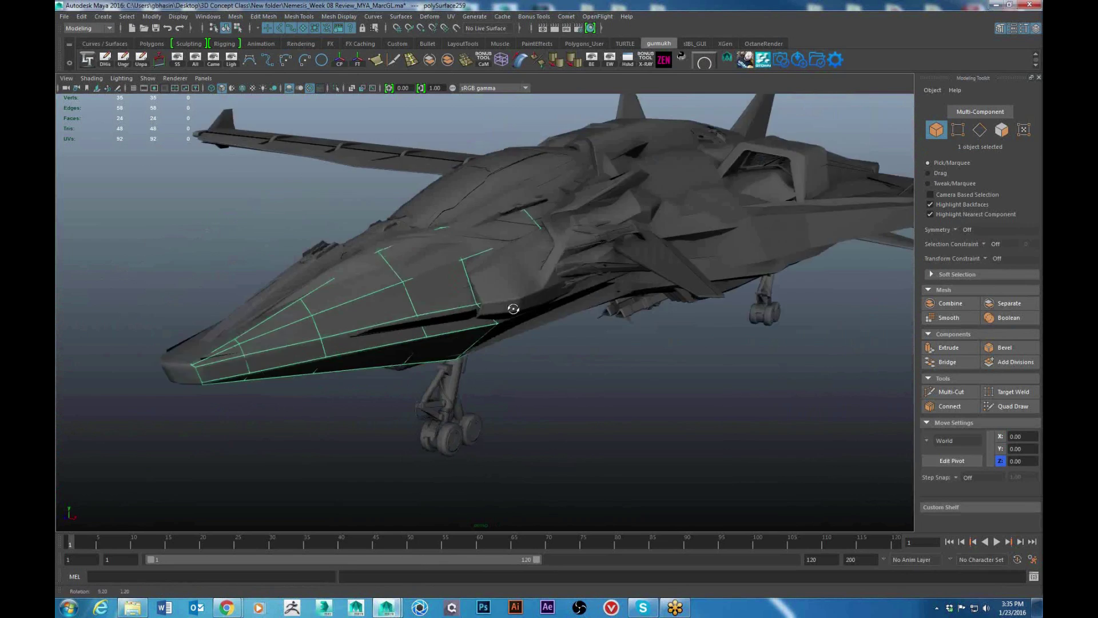
scroll(547, 332, up, 3)
key(ctrl+1)
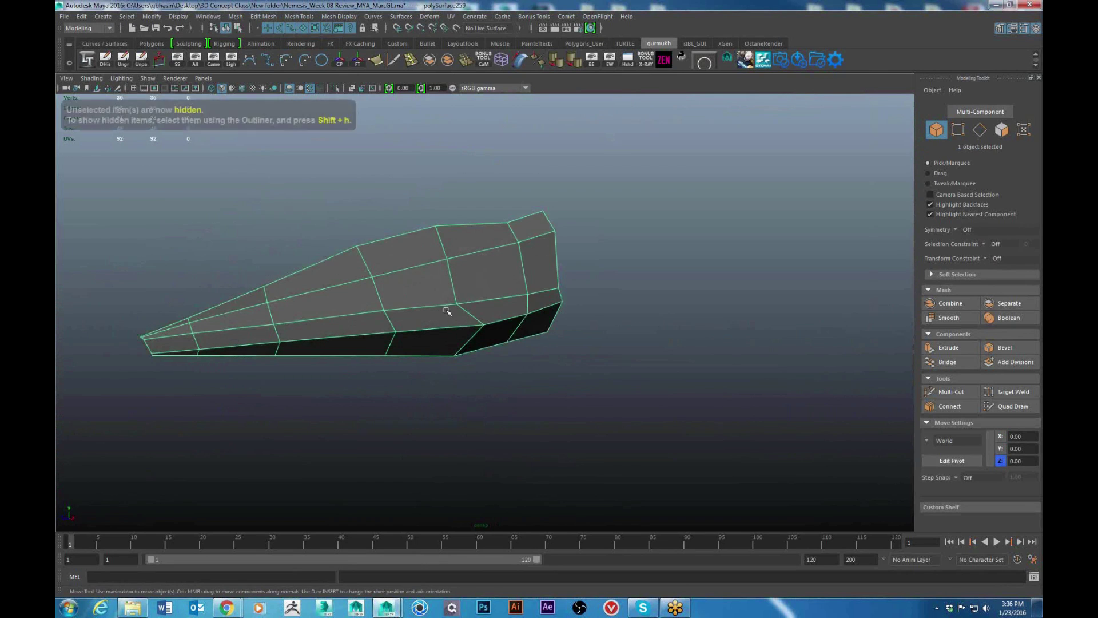
Step: Select the four side faces of the two rear columns, covering the side strip and the narrow strip below it
alt+drag(449, 314, 483, 241)
right_drag(484, 241, 483, 268)
alt+drag(482, 269, 501, 275)
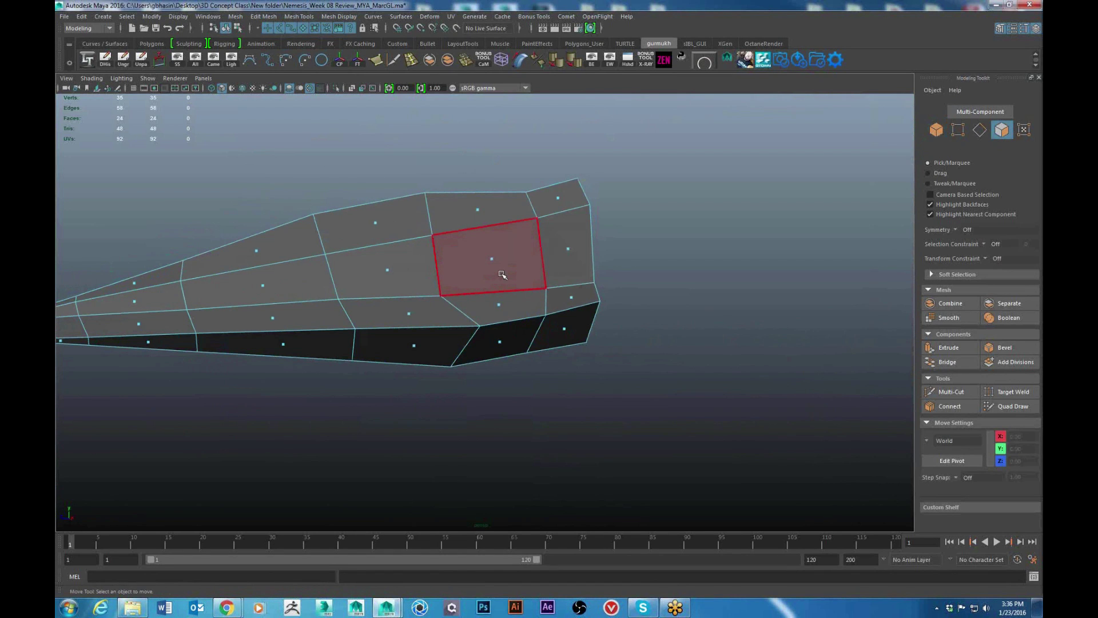
click(502, 274)
shift+click(503, 306)
alt+drag(503, 306, 575, 312)
shift+click(550, 275)
shift+click(547, 302)
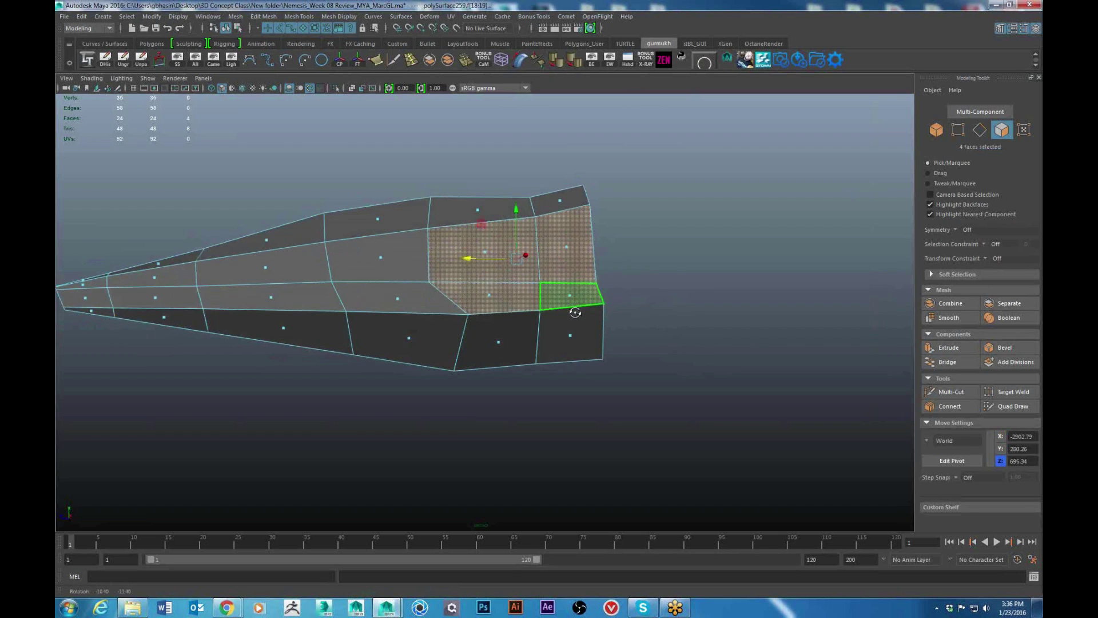
Step: Level the lower edge of the two rear columns by snapping its vertices in Y to the vertex ahead
right_drag(497, 294, 417, 271)
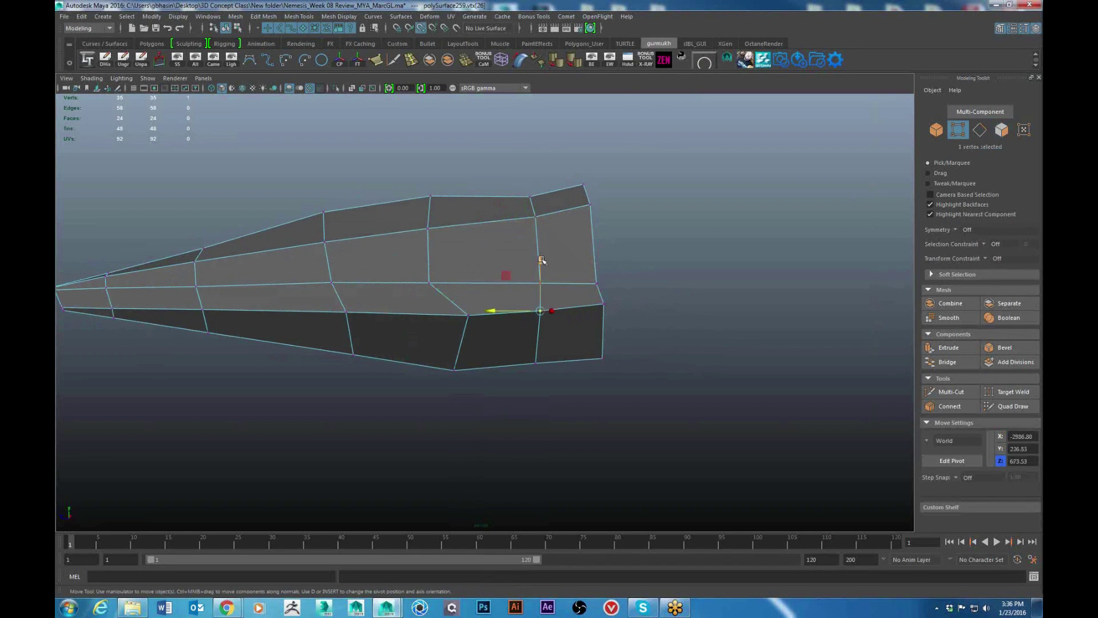
drag(541, 261, 470, 314)
drag(619, 294, 587, 312)
key(v)
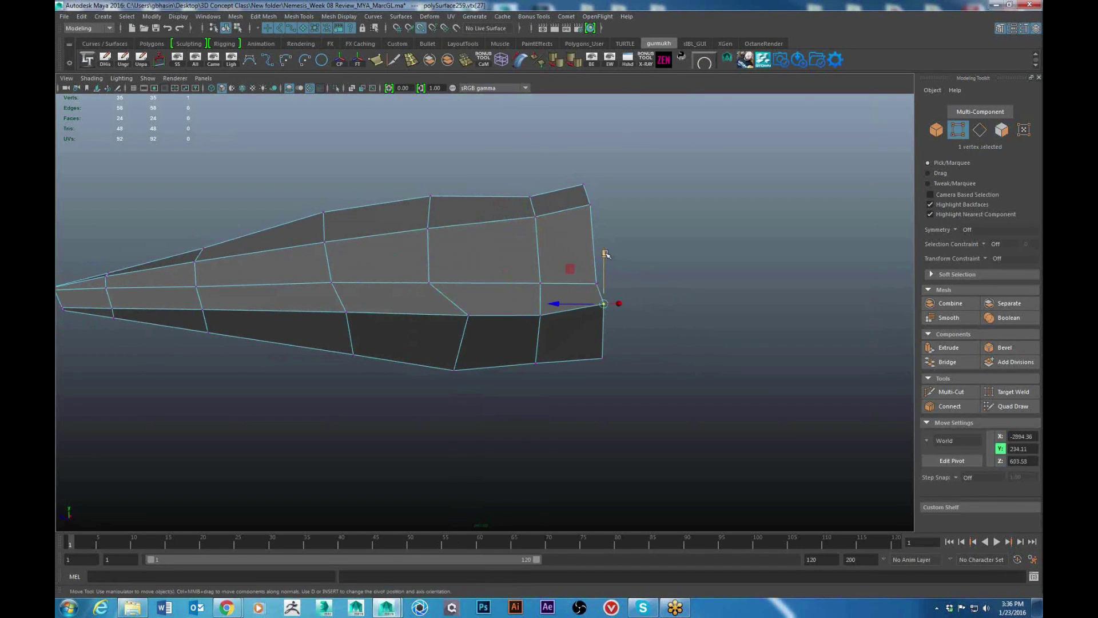
drag(603, 253, 584, 322)
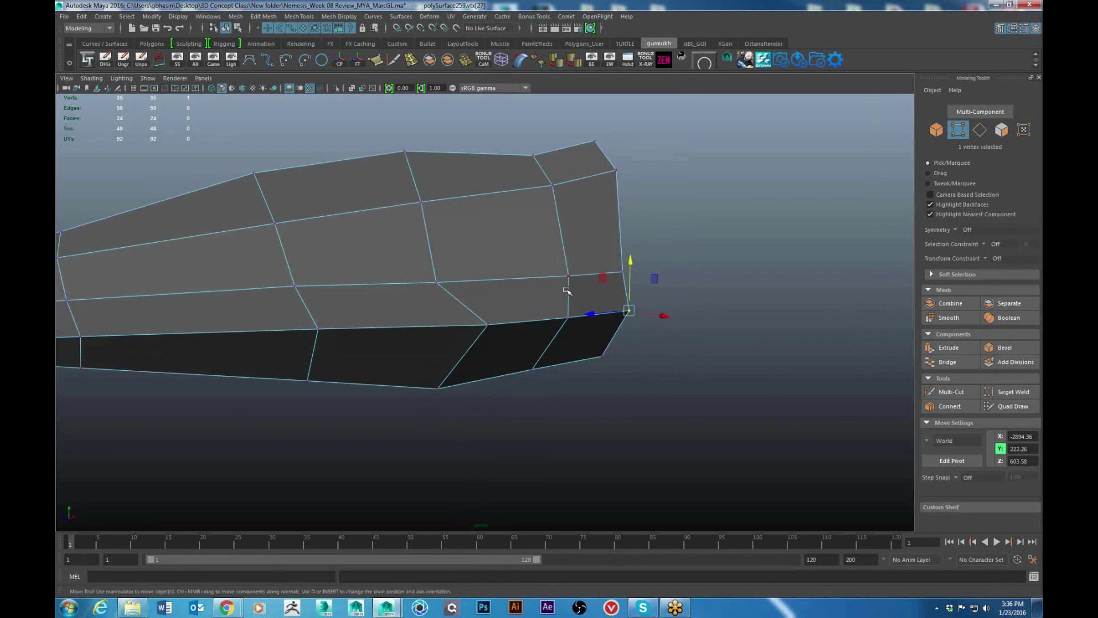
Step: Try to shift the two rear vertices on the edge above in Y, and undo the move
click(568, 278)
shift+click(622, 274)
drag(597, 228, 579, 290)
key(ctrl+z)
Step: Extract the four selected side faces from the mesh as a separate patch and select that patch
right_drag(484, 230, 493, 266)
click(490, 244)
scroll(665, 265, down, 3)
alt+drag(666, 266, 652, 310)
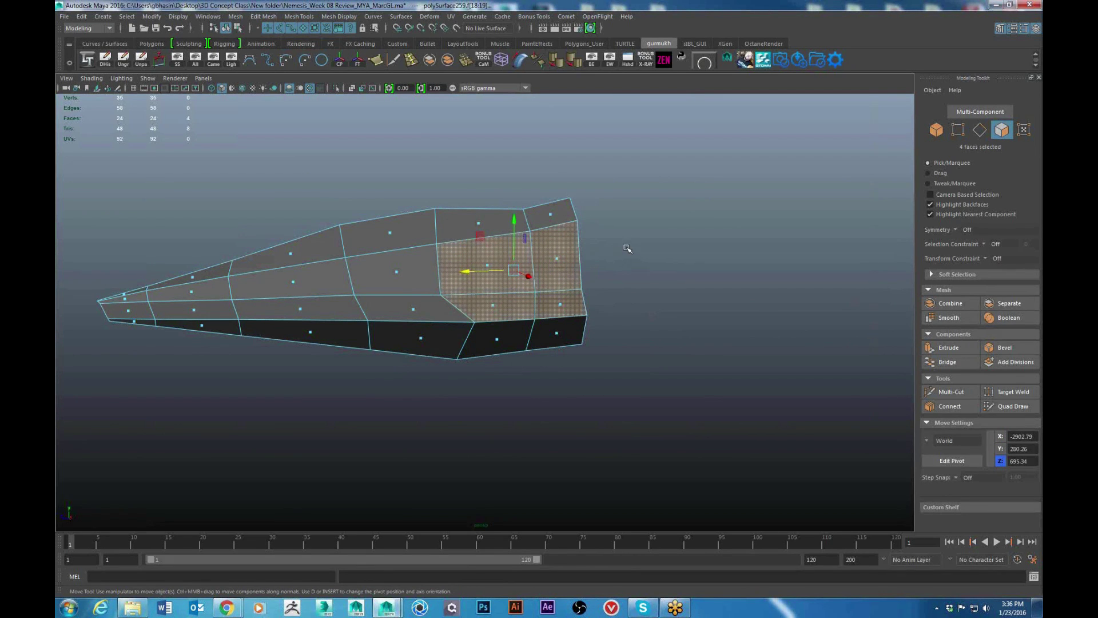
shift+right_drag(627, 248, 626, 384)
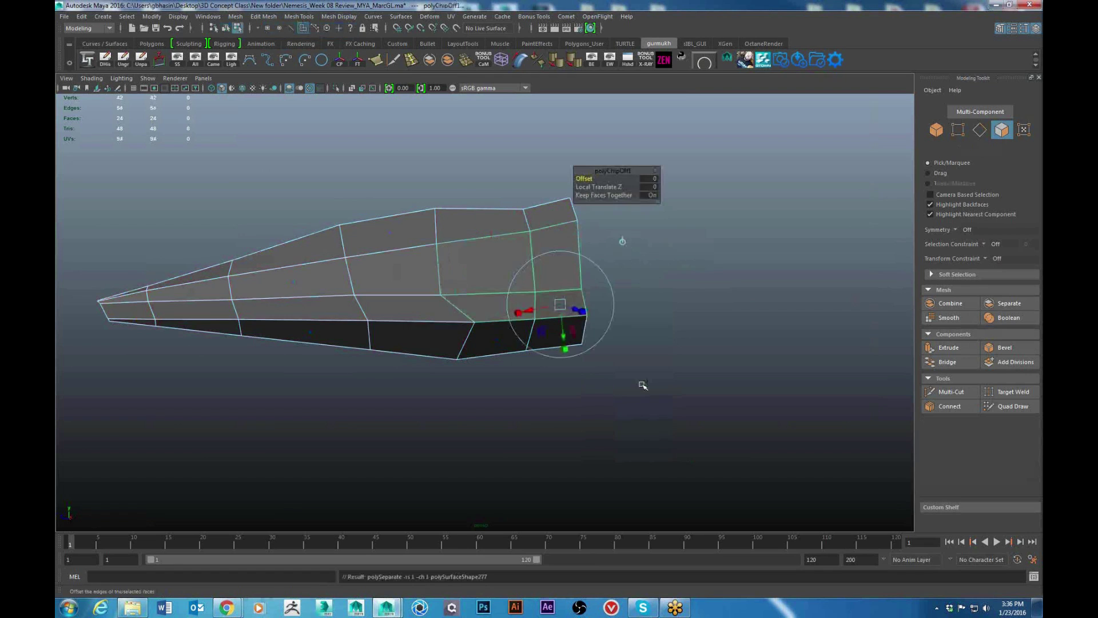
right_drag(414, 252, 495, 201)
click(441, 280)
click(494, 285)
alt+drag(494, 285, 498, 244)
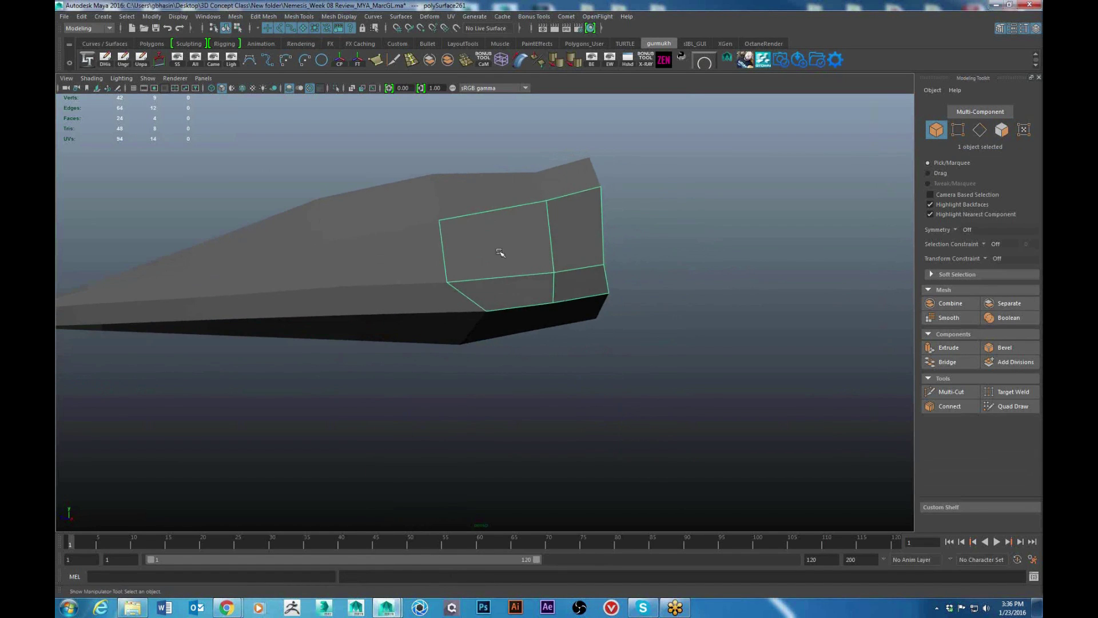
Step: Select the two front faces of the extracted patch
key(F11)
click(502, 243)
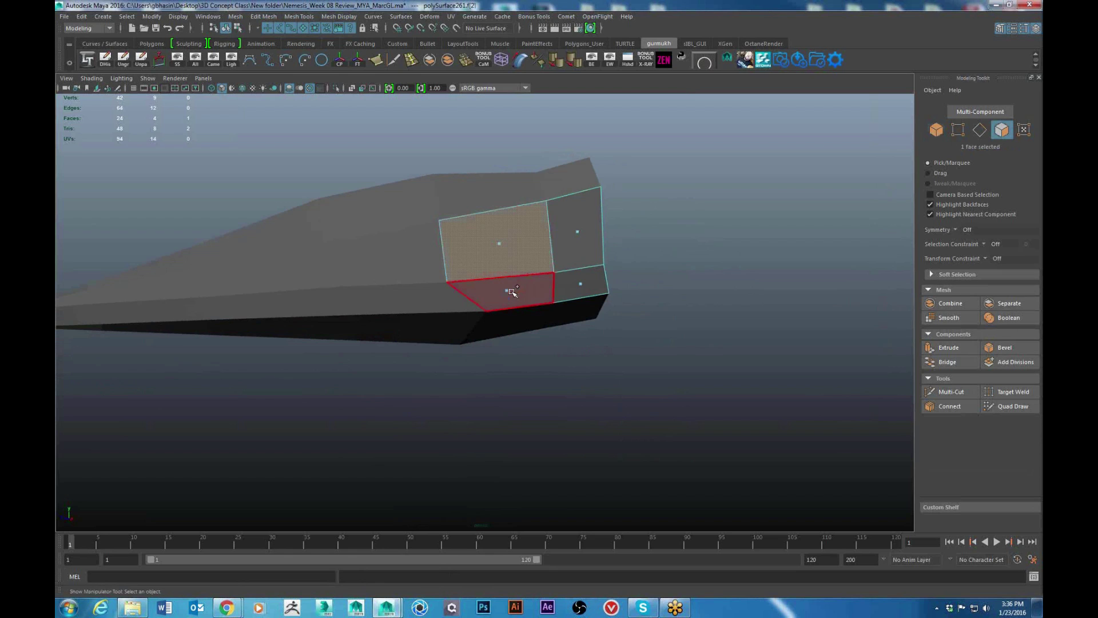
shift+click(512, 291)
alt+drag(512, 292, 576, 307)
right_click(507, 242)
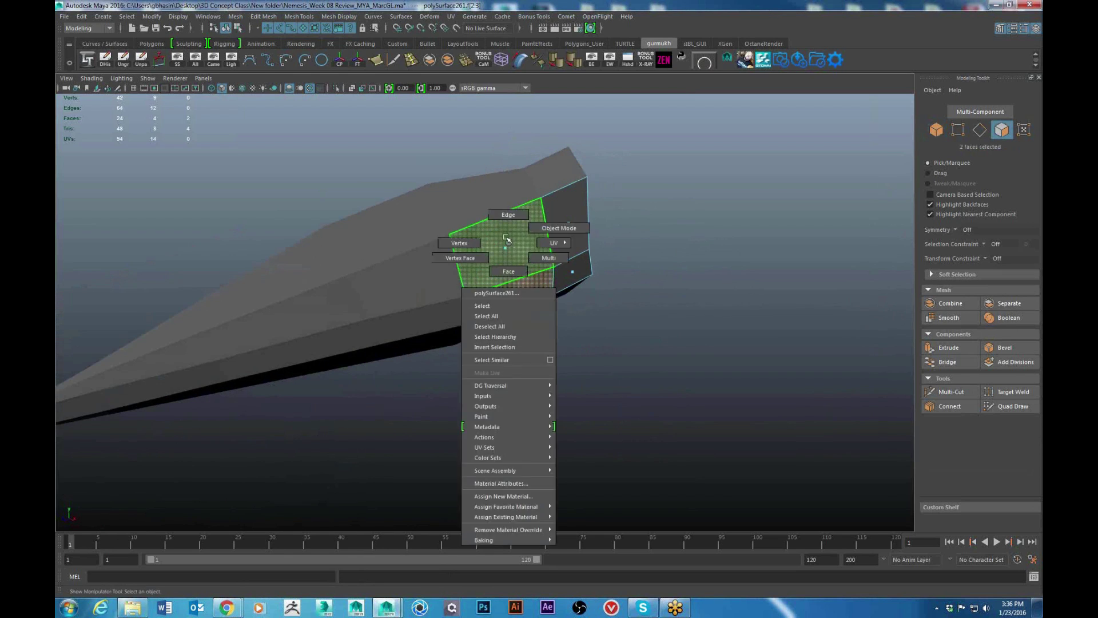
right_drag(507, 240, 508, 216)
key(F11)
alt+drag(516, 244, 493, 252)
Step: Reveal the full jet to compare the extracted patch with the fuselage side, and hide everything else again
right_drag(486, 252, 574, 184)
drag(594, 166, 413, 360)
key(ctrl+1)
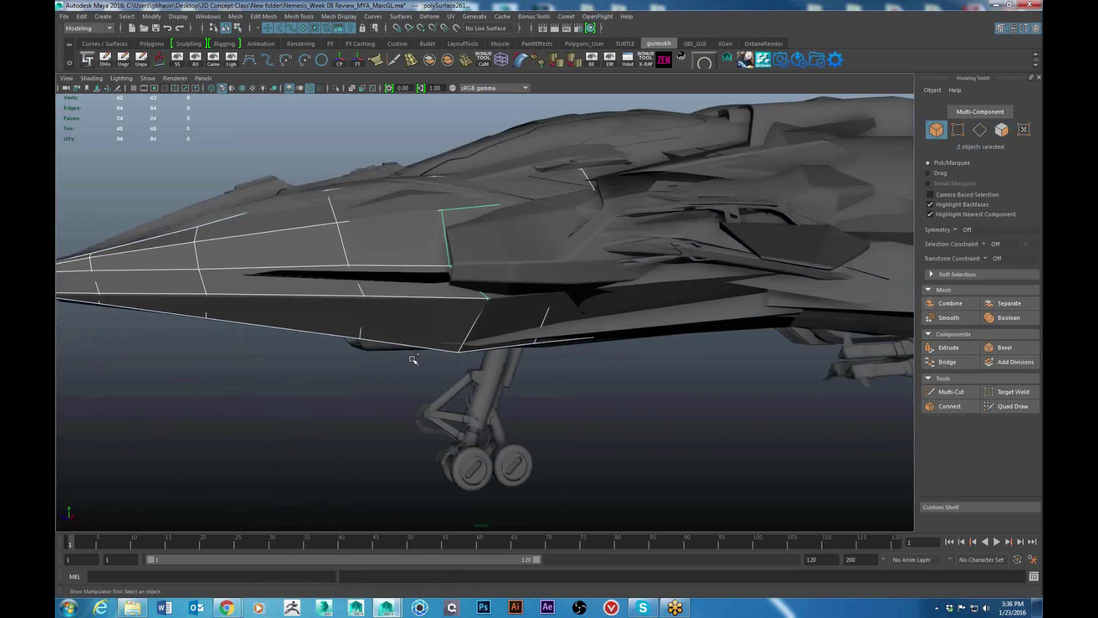
alt+drag(516, 325, 473, 292)
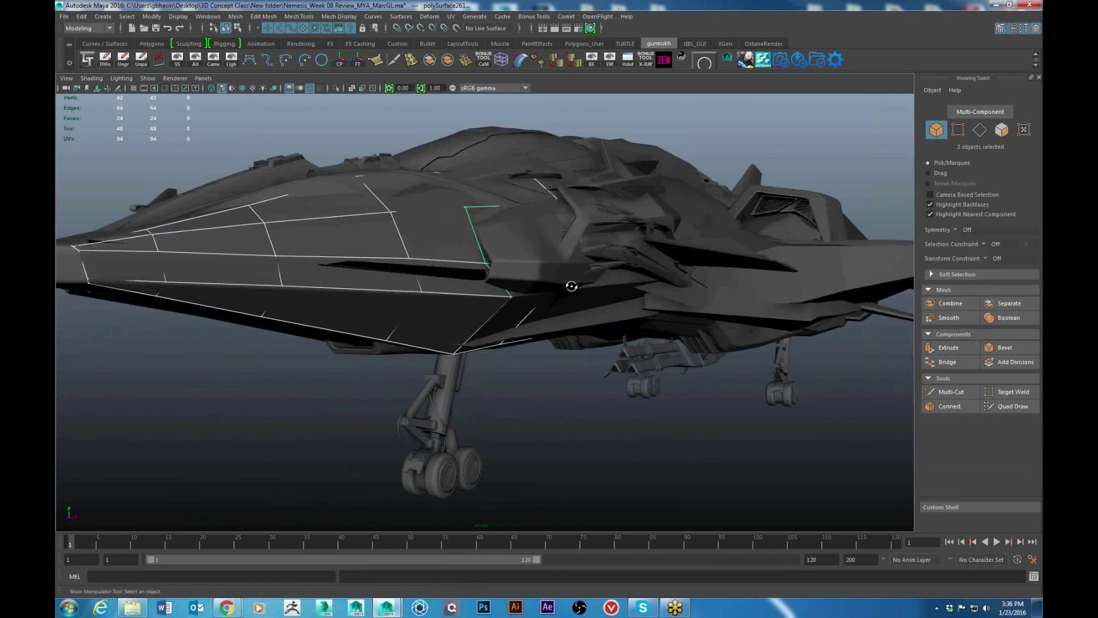
alt+drag(572, 286, 497, 252)
key(alt+h)
scroll(498, 252, up, 3)
Step: Move the lower front face of the patch inward along X to open a recess behind the side strip
right_drag(497, 232, 501, 246)
click(523, 276)
alt+drag(523, 276, 673, 311)
key(w)
drag(578, 281, 587, 282)
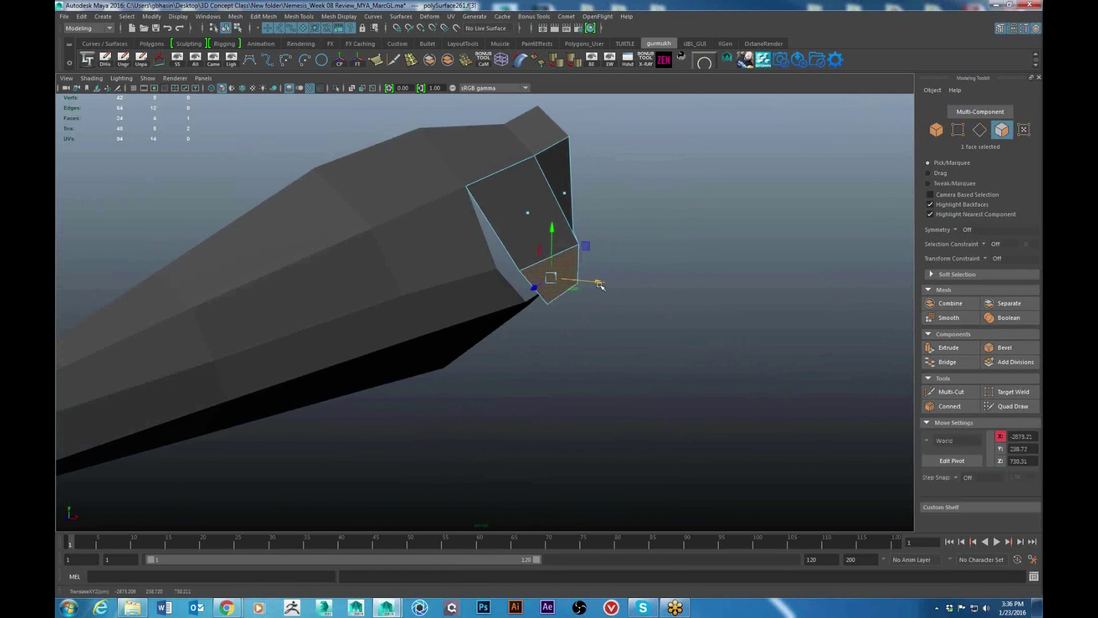
alt+drag(641, 308, 615, 272)
alt+drag(615, 273, 529, 298)
right_drag(387, 248, 387, 222)
key(ctrl+z)
key(ctrl+z)
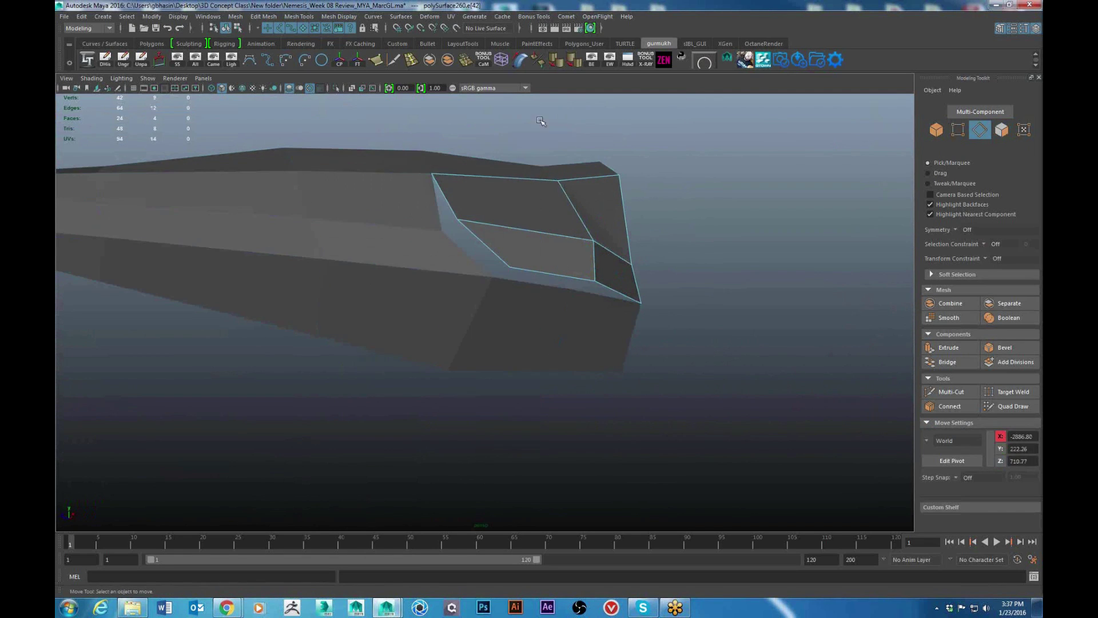
Step: Combine the recessed patch with the main mesh and merge their coincident vertices
drag(466, 189, 464, 190)
click(368, 259)
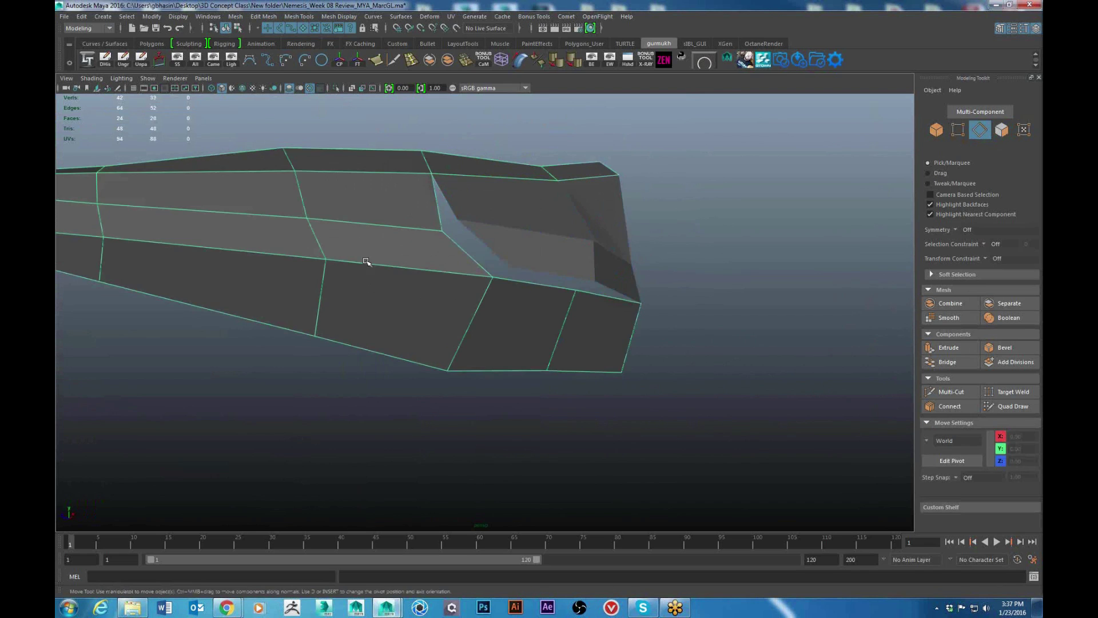
shift+click(484, 193)
click(450, 62)
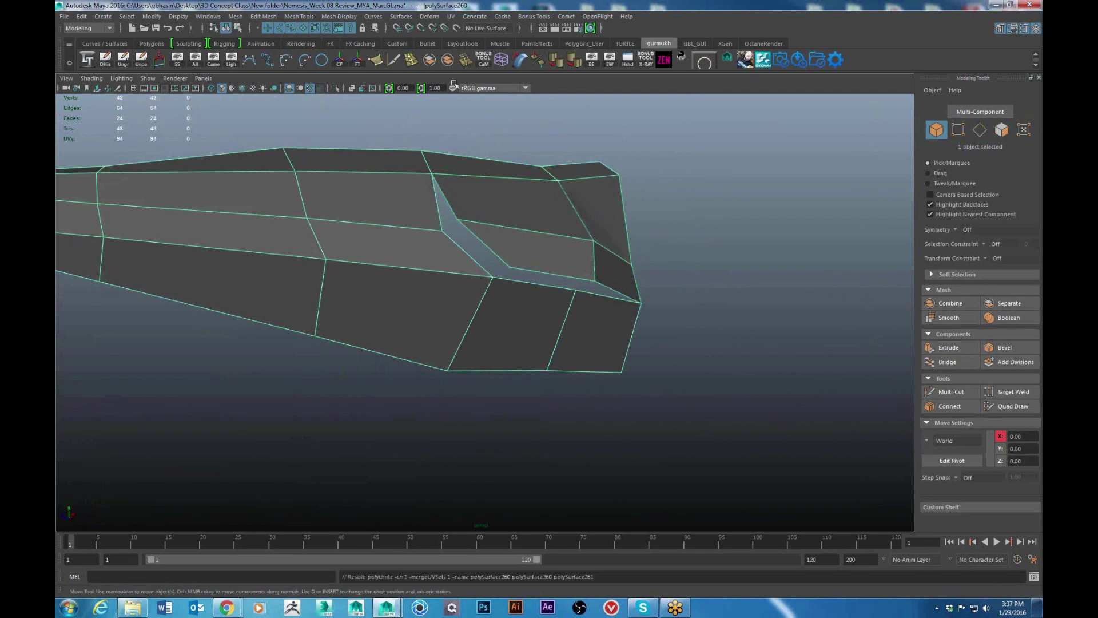
key(m)
Step: Bridge the patch's lower front edge to the matching edge of the strip beneath it
right_drag(514, 209, 519, 139)
click(533, 287)
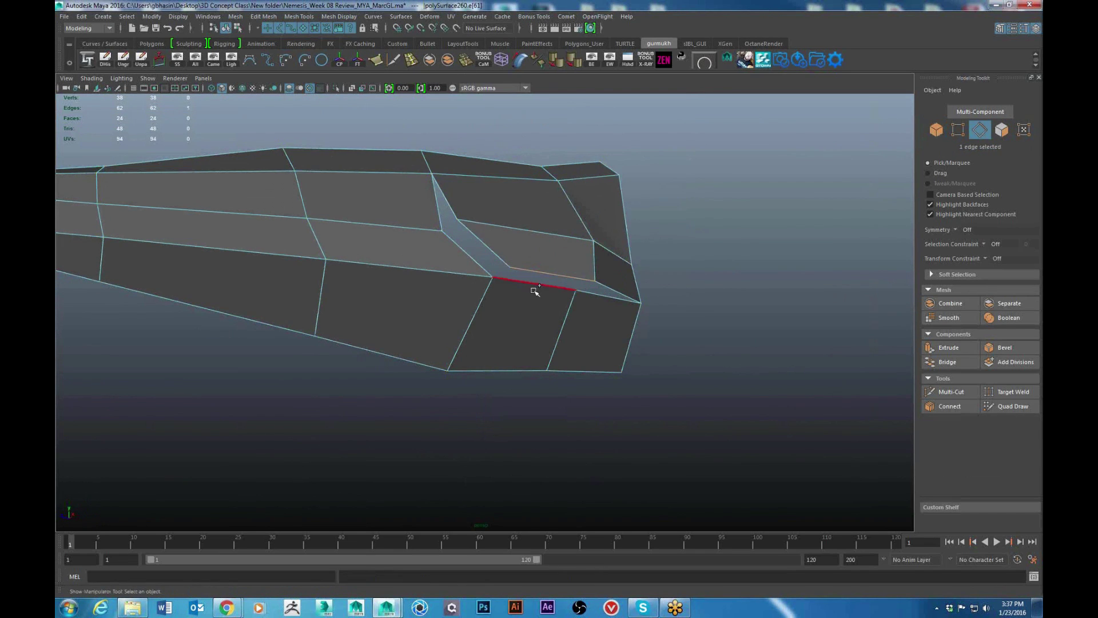
alt+drag(647, 318, 612, 318)
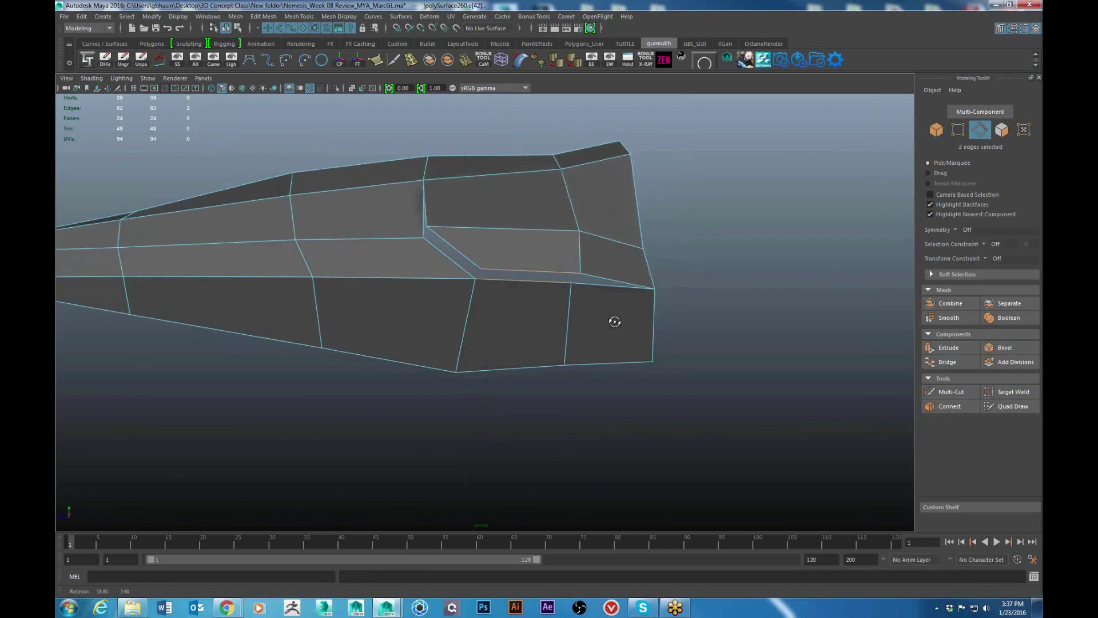
shift+right_drag(728, 256, 728, 353)
shift+right_drag(727, 392, 726, 371)
alt+drag(725, 372, 565, 315)
Step: Try to bridge the triangular gap behind the new face along the rear lower edge
click(566, 315)
shift+right_drag(659, 305, 641, 429)
alt+drag(549, 333, 551, 338)
alt+right_drag(551, 338, 566, 332)
alt+middle_drag(566, 332, 522, 314)
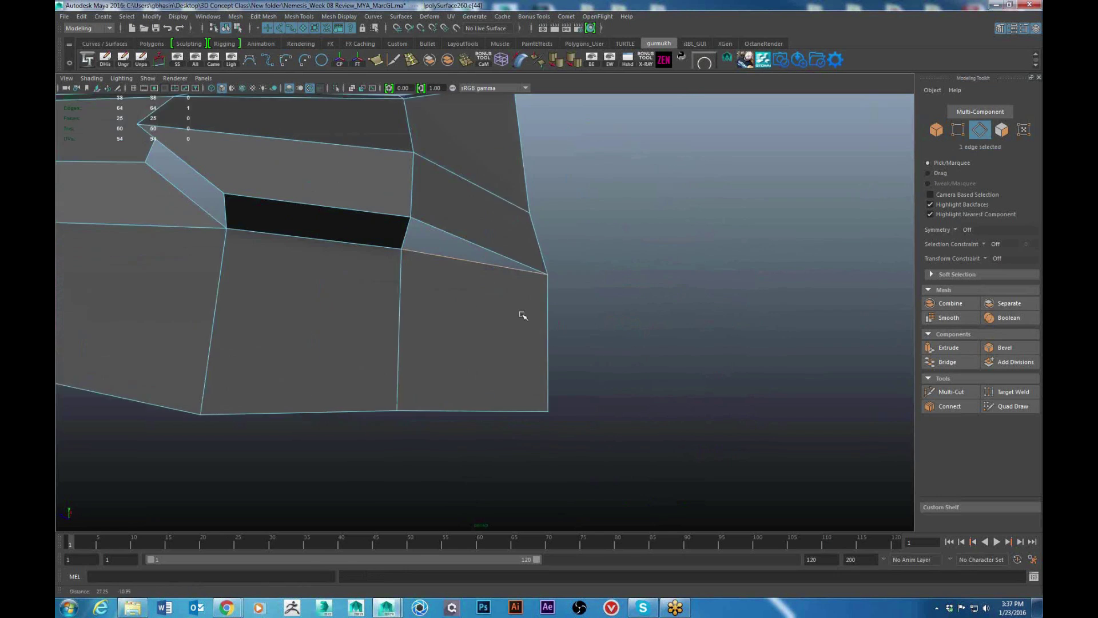
alt+right_drag(522, 314, 531, 312)
key(w)
click(507, 246)
Step: Try to extract the rear lower face of the recess, and undo the last selection change
right_drag(515, 215, 572, 176)
key(F8)
alt+drag(572, 176, 507, 205)
right_drag(507, 204, 508, 232)
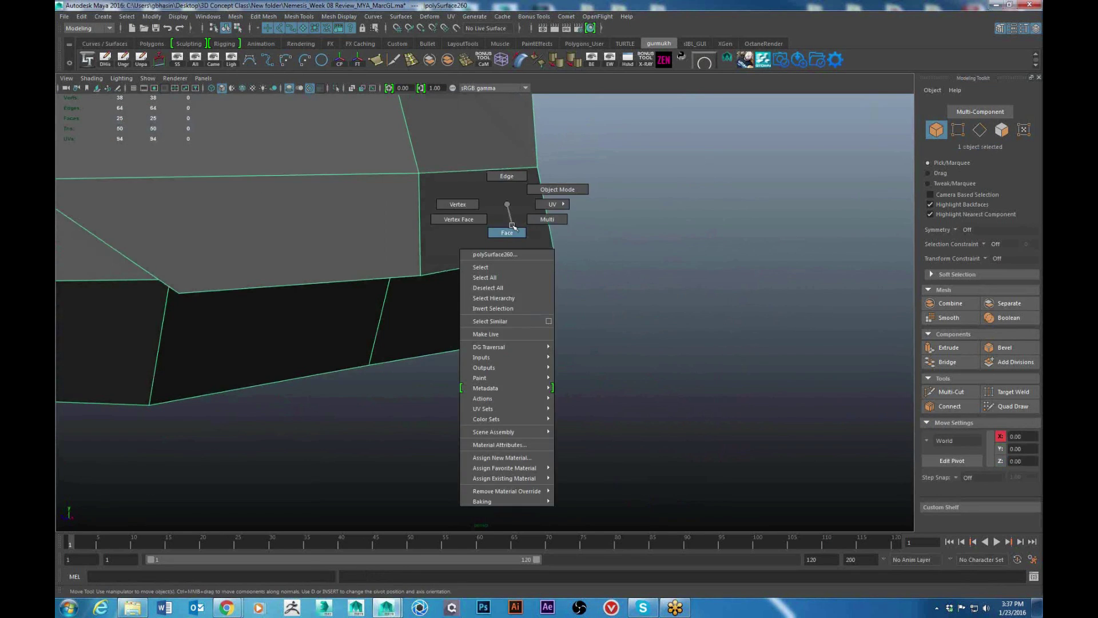
click(395, 231)
alt+drag(487, 229, 584, 235)
click(503, 214)
shift+right_drag(686, 205, 687, 335)
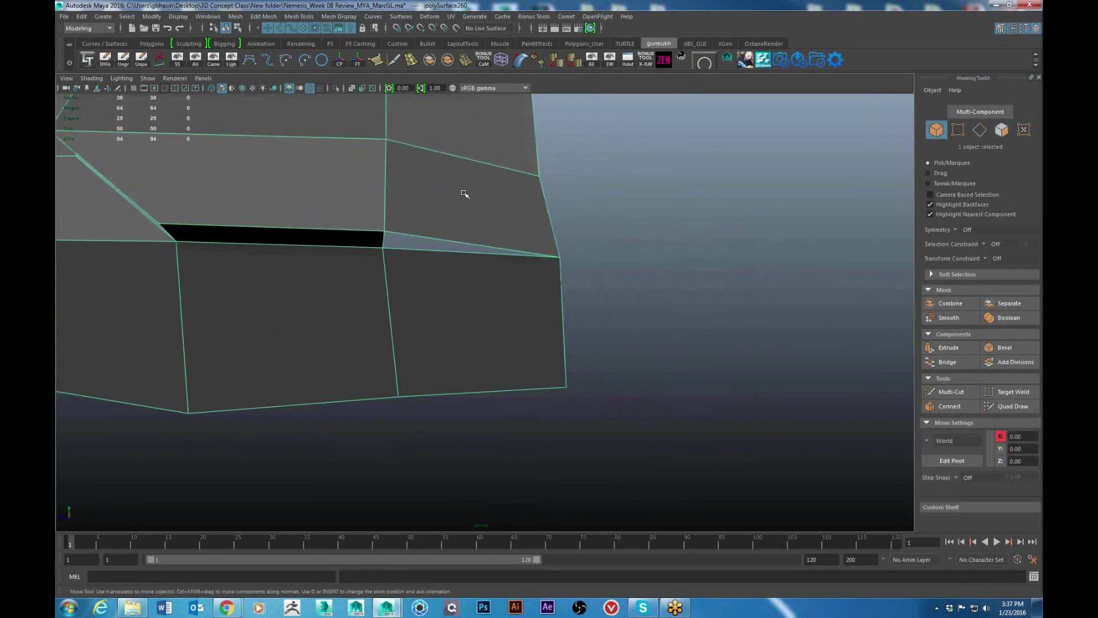
key(ctrl+e)
key(ctrl+z)
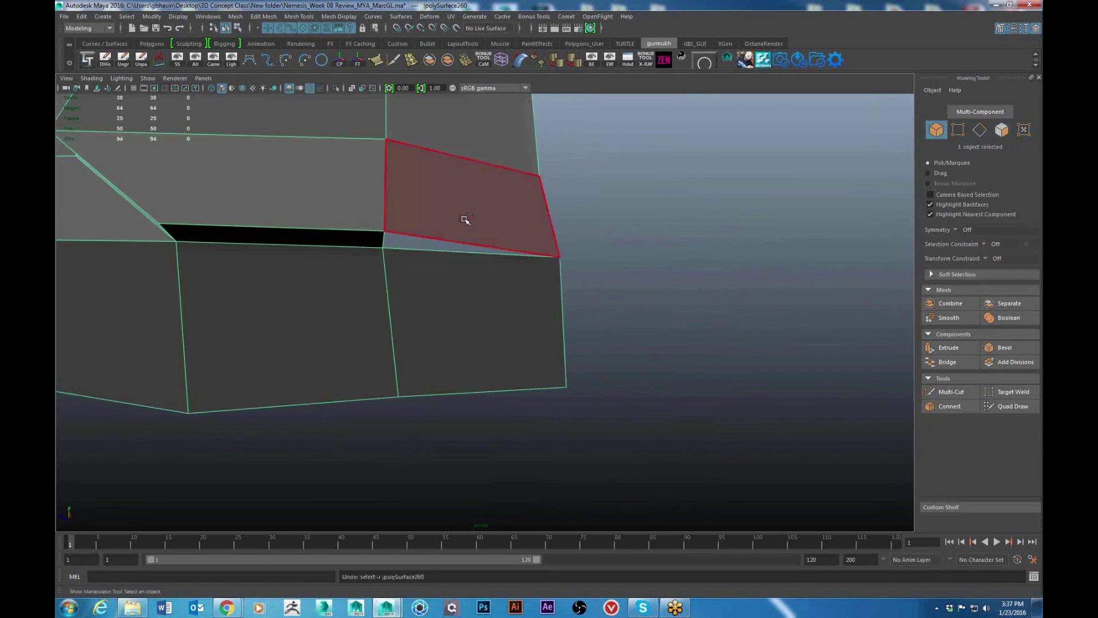
Step: Extract the rear lower face of the recess as a separate piece and select it
right_click(461, 195)
click(483, 203)
right_drag(466, 213, 488, 252)
shift+right_drag(491, 338, 491, 338)
right_drag(407, 202, 508, 128)
click(400, 189)
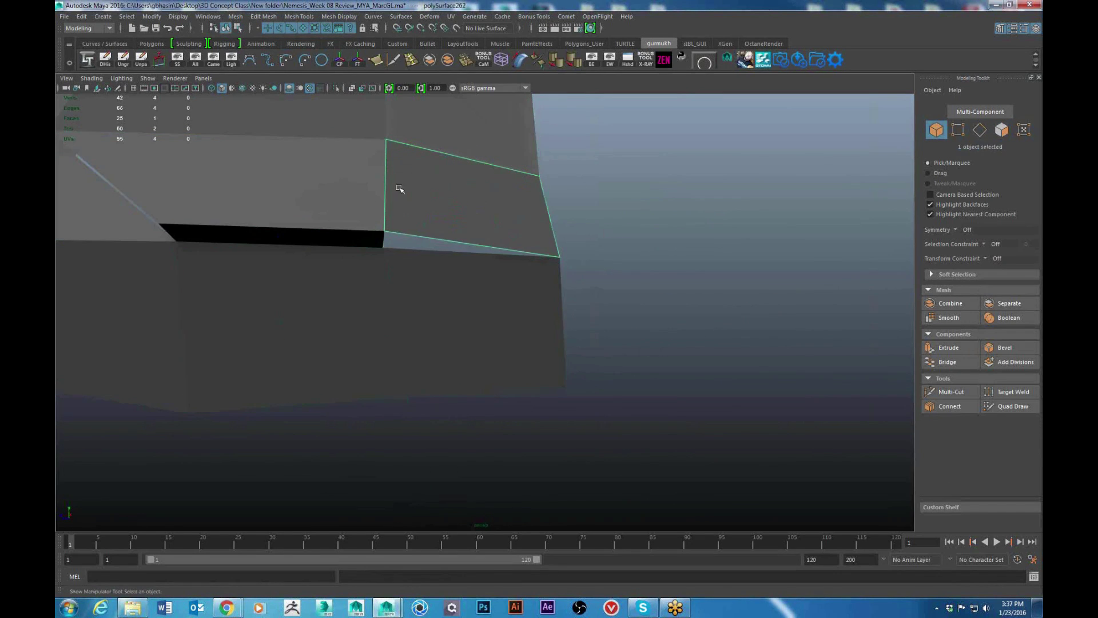
Step: Move the extracted face's lower rear corner vertex slightly inward along X, away from the strip below
right_drag(527, 229, 416, 201)
alt+drag(543, 236, 517, 240)
drag(539, 235, 596, 267)
mouse_move(595, 265)
alt+mouse_down()
mouse_move(539, 271)
mouse_move(608, 292)
mouse_move(569, 289)
mouse_move(645, 299)
mouse_move(497, 232)
mouse_move(581, 259)
alt+mouse_up()
key(w)
alt+drag(575, 271, 590, 253)
alt+drag(510, 292, 475, 267)
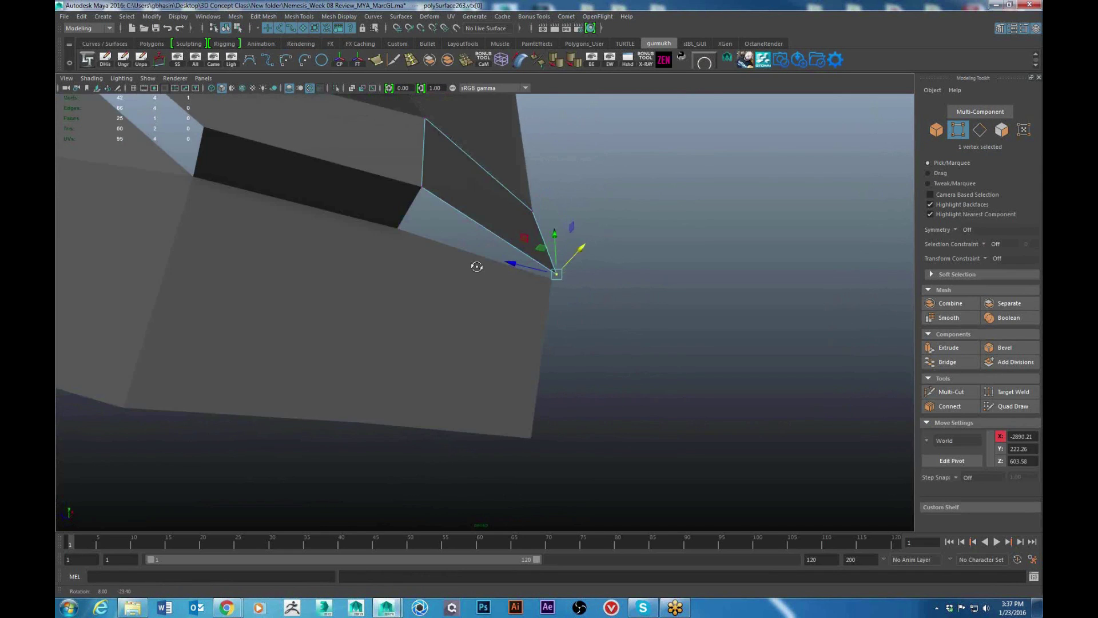
Step: Combine the extracted face with the main mesh and merge the coincident vertices
right_drag(452, 192, 515, 153)
drag(431, 189, 506, 269)
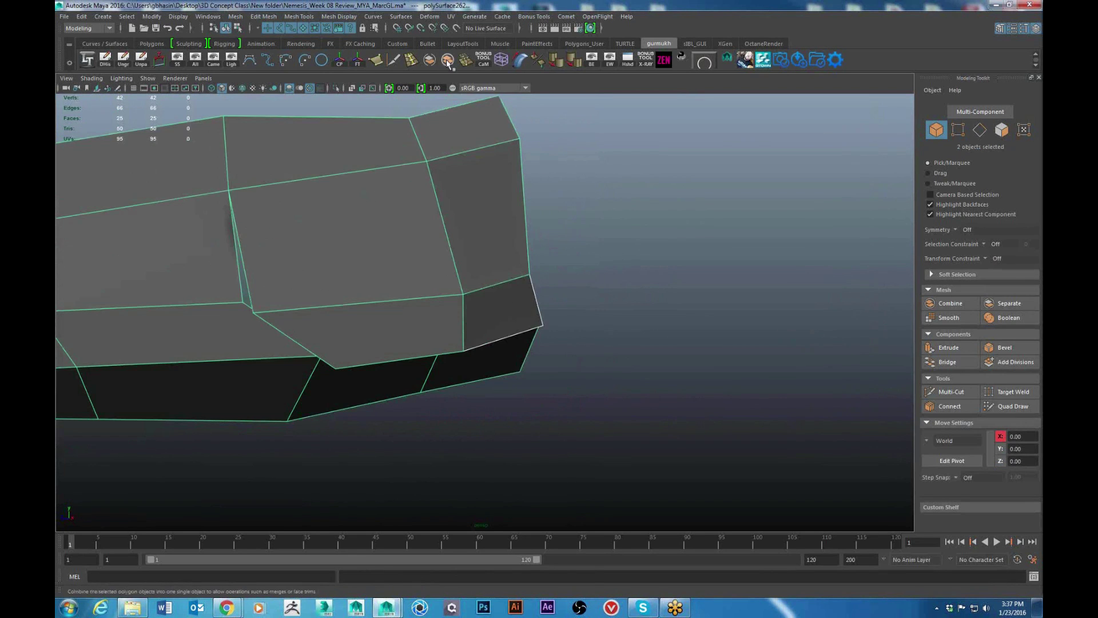
alt+drag(572, 250, 467, 273)
Step: Bridge the rear lower edge of the recess to the strip's edge beneath it
right_drag(467, 273, 469, 197)
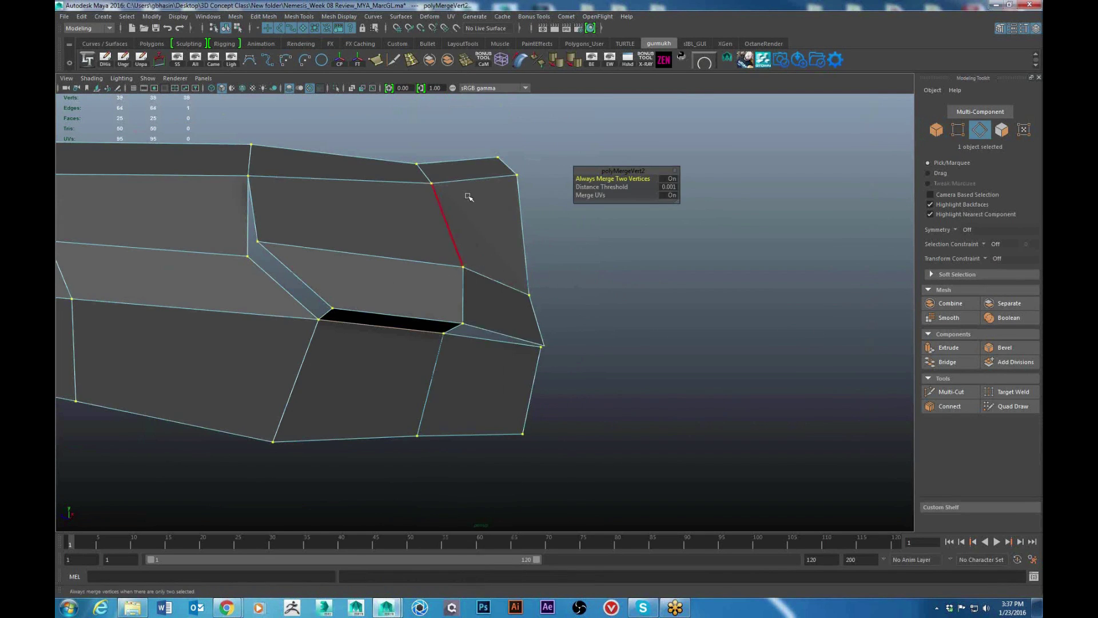
click(492, 332)
shift+right_drag(631, 316, 639, 429)
alt+drag(637, 429, 536, 336)
scroll(503, 326, up, 2)
alt+middle_drag(536, 336, 538, 334)
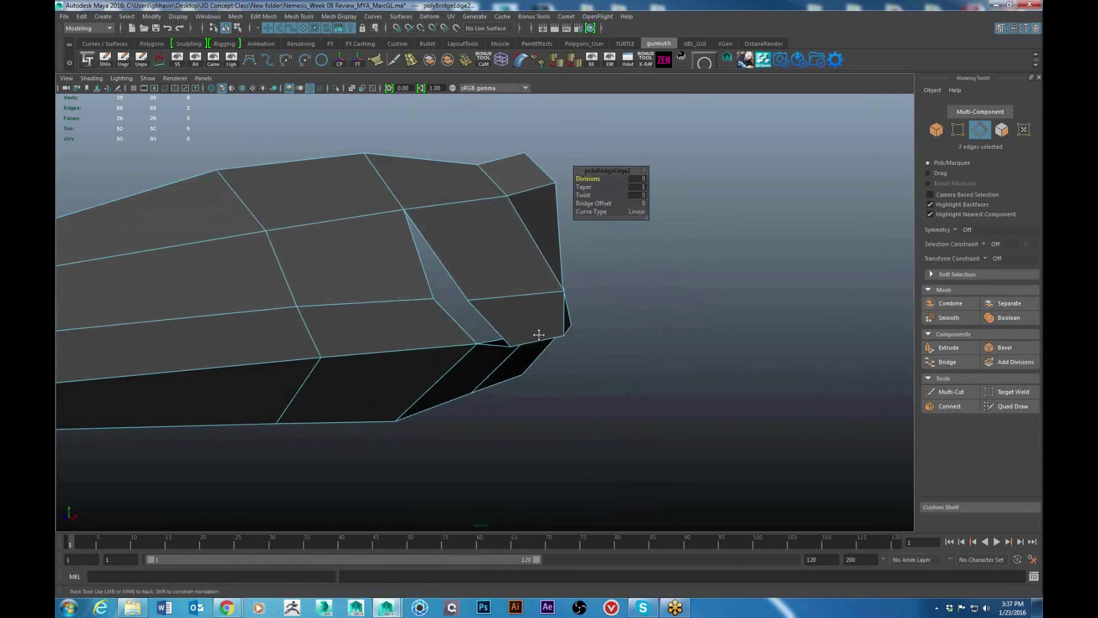
Step: Examine the bridged rear lower corner of the side recess and its neighbouring faces from several angles
alt+drag(539, 334, 515, 343)
alt+right_drag(515, 344, 458, 351)
alt+middle_drag(458, 350, 448, 338)
alt+drag(451, 310, 478, 318)
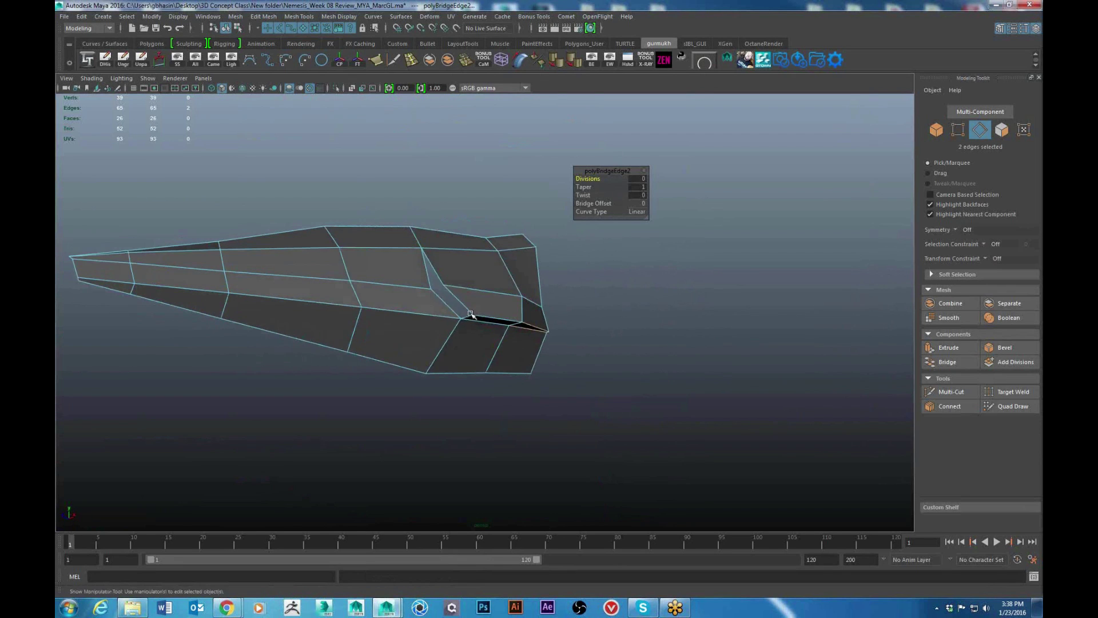
right_drag(459, 274, 460, 302)
click(469, 297)
click(465, 294)
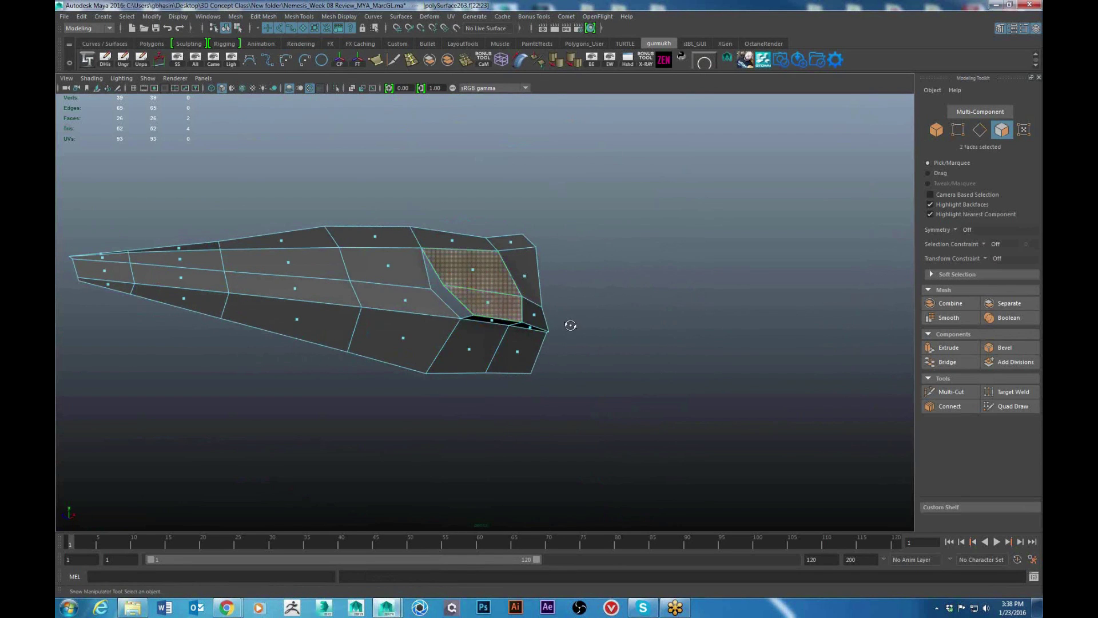
alt+drag(570, 324, 550, 344)
click(503, 315)
mouse_move(503, 315)
alt+mouse_down()
mouse_move(603, 321)
mouse_move(506, 305)
alt+mouse_up()
key(w)
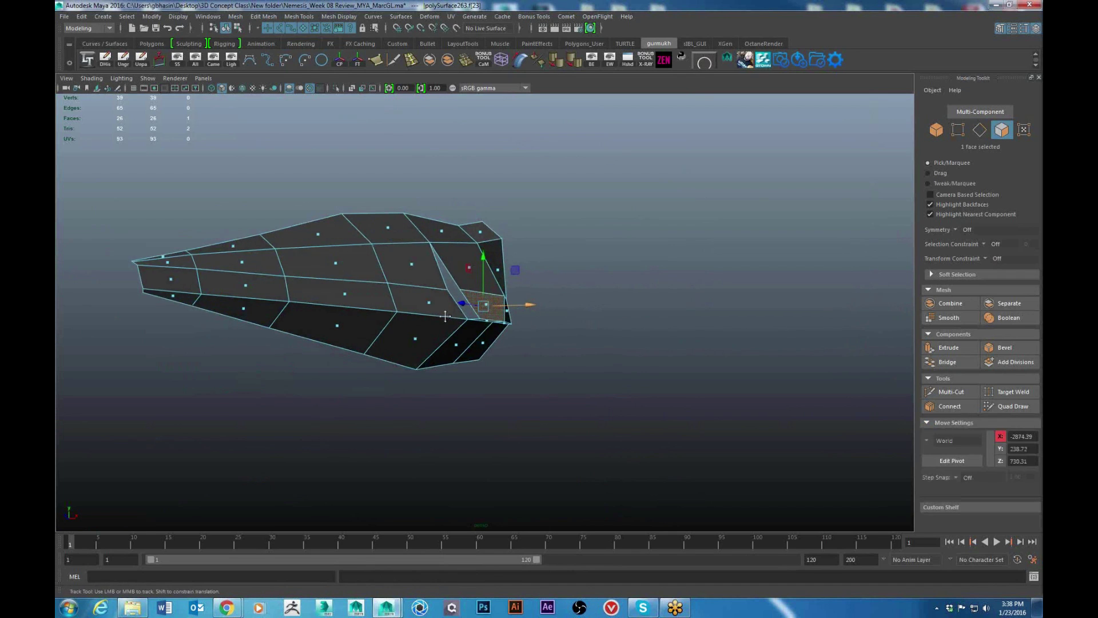
alt+right_drag(436, 313, 483, 321)
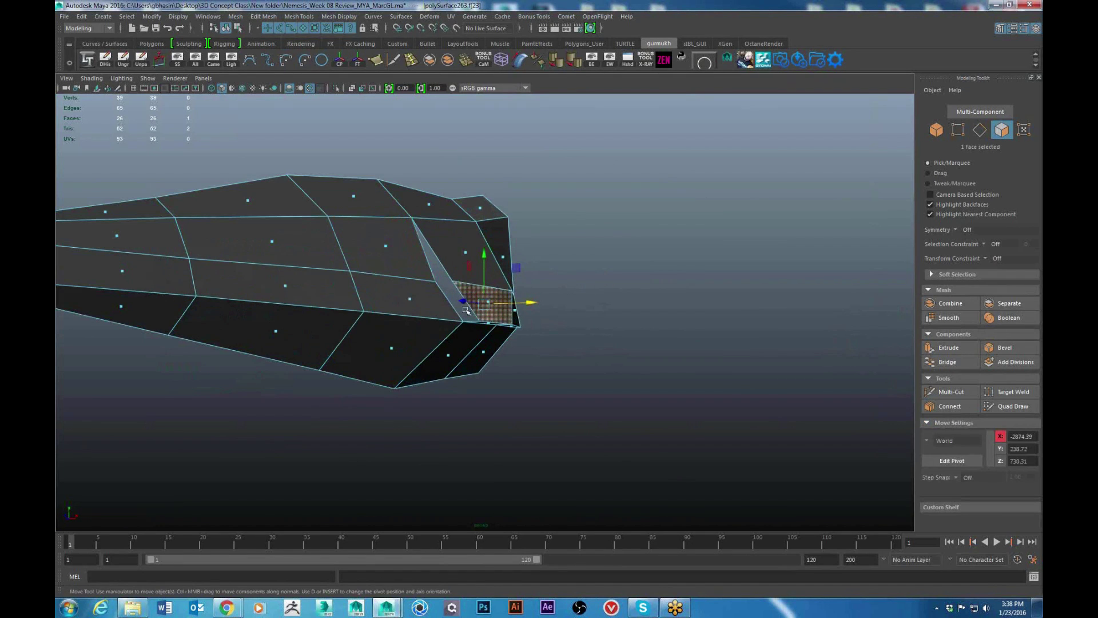
alt+drag(500, 334, 480, 306)
scroll(553, 347, down, 4)
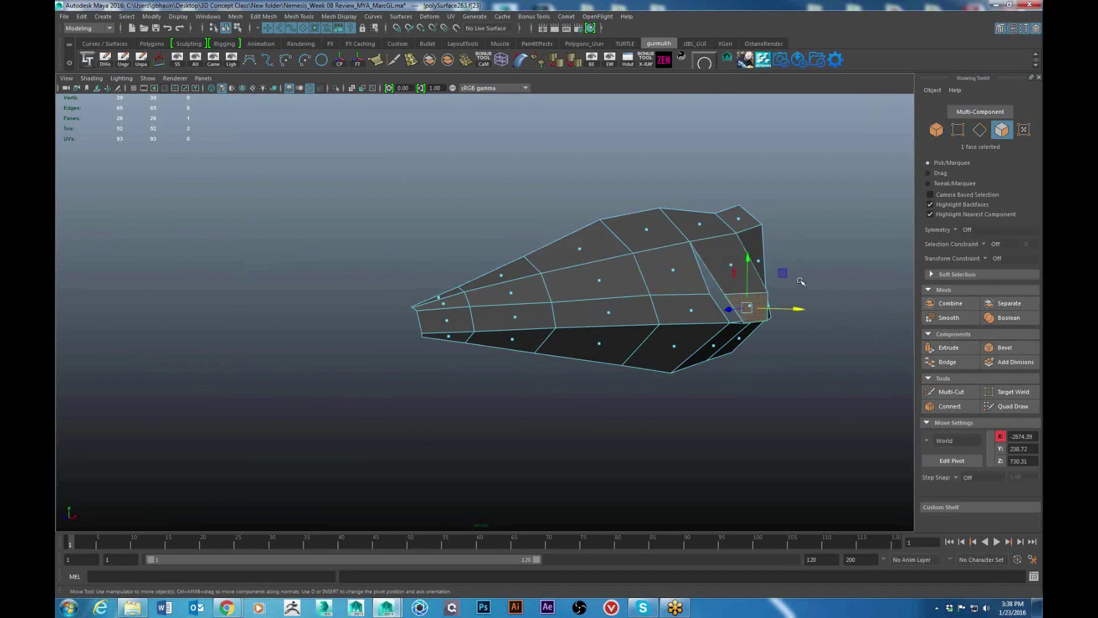
alt+drag(801, 282, 843, 309)
alt+drag(720, 291, 758, 306)
alt+middle_drag(757, 306, 417, 252)
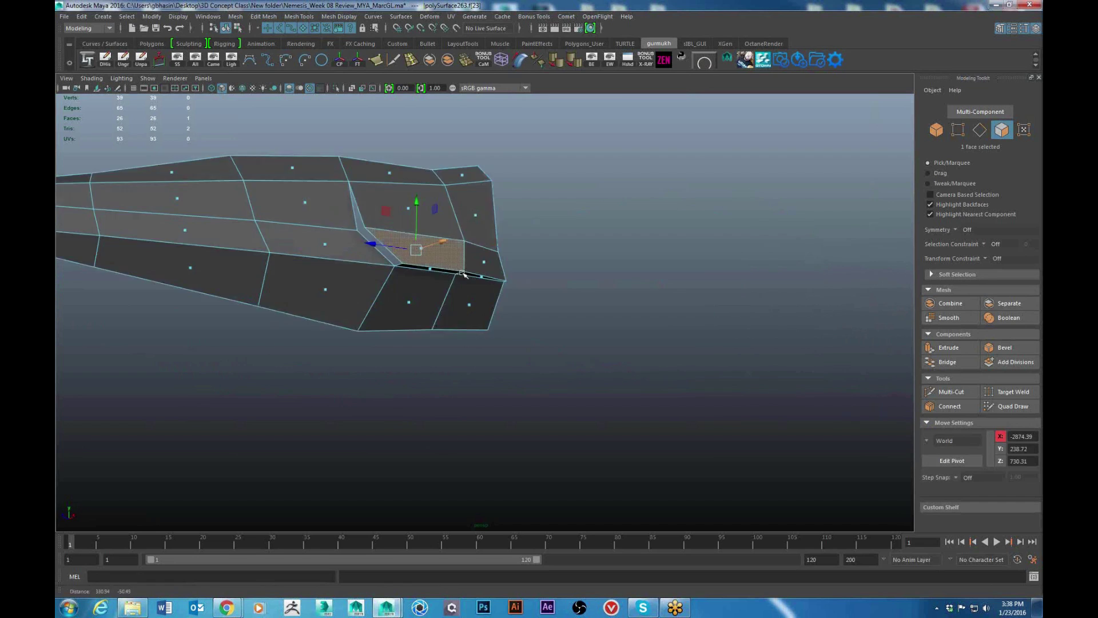
alt+drag(417, 252, 407, 287)
alt+middle_drag(407, 287, 405, 284)
alt+drag(406, 284, 412, 240)
Step: Raise the two rear lower edges of the recess slightly along Y
click(412, 240)
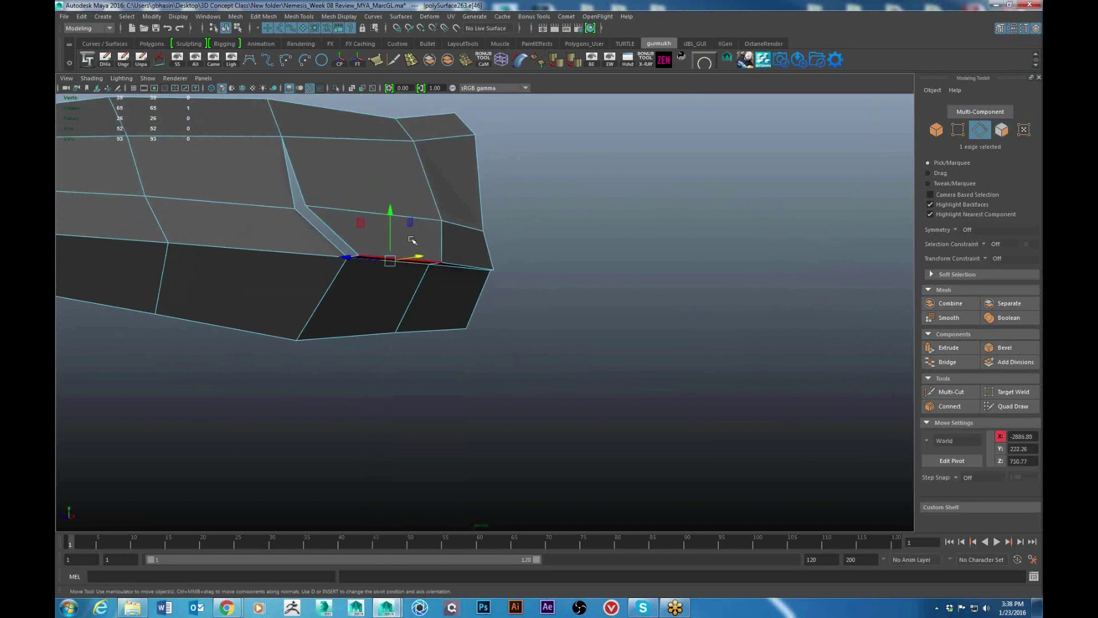
scroll(361, 222, up, 3)
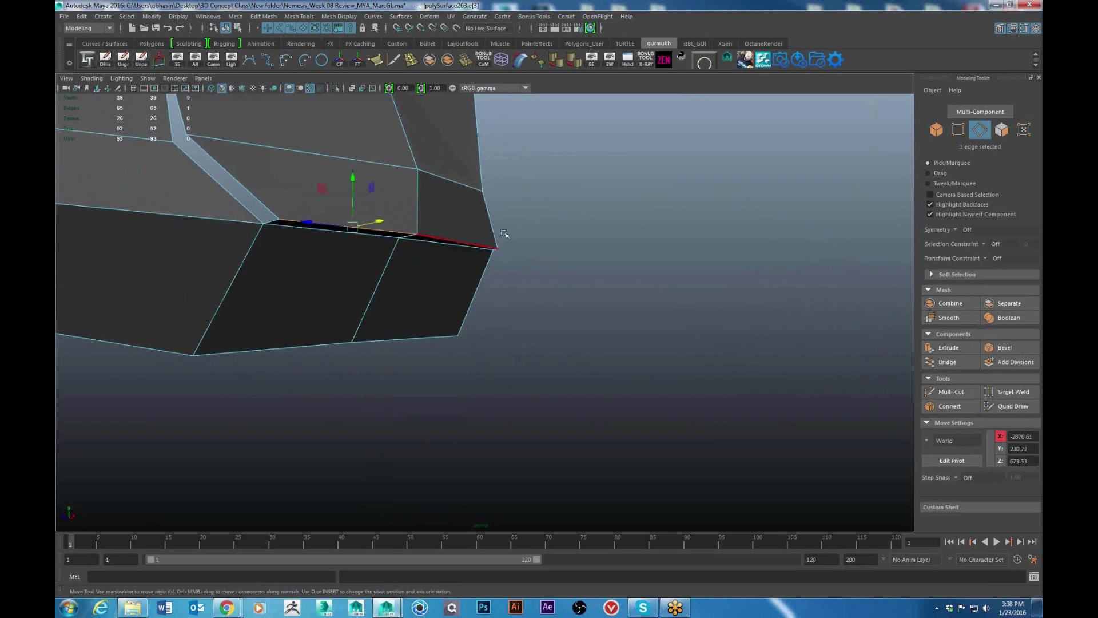
drag(402, 187, 402, 170)
alt+drag(464, 241, 483, 255)
alt+middle_drag(482, 255, 500, 320)
scroll(473, 321, down, 5)
alt+drag(473, 321, 469, 230)
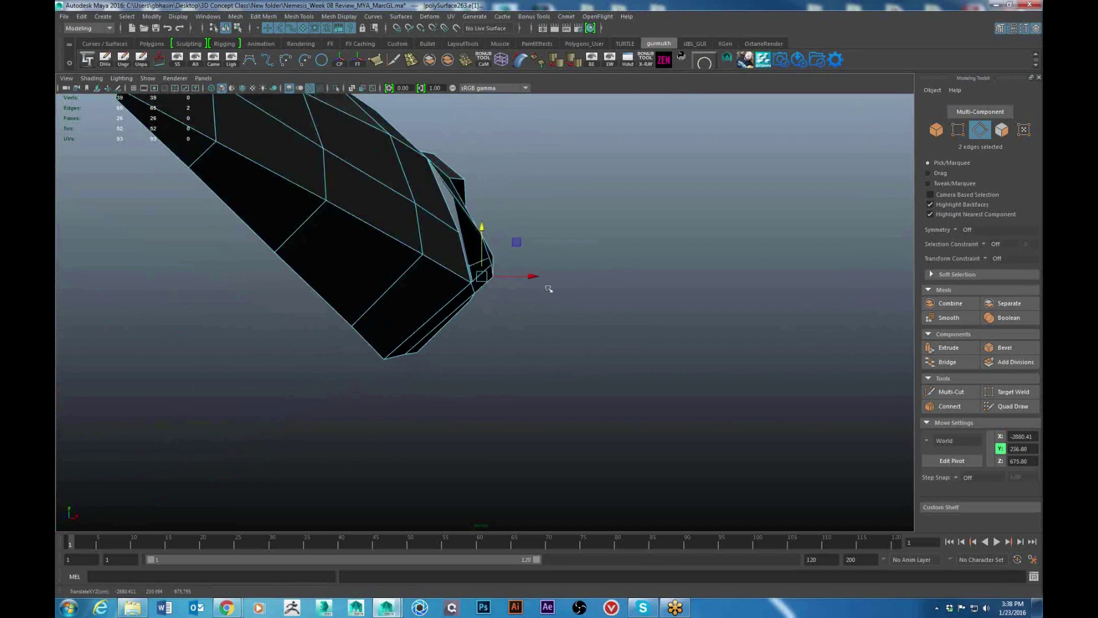
Step: Delete the two edges that divide the rear strip below the recess from the faces beneath it
alt+drag(549, 289, 494, 351)
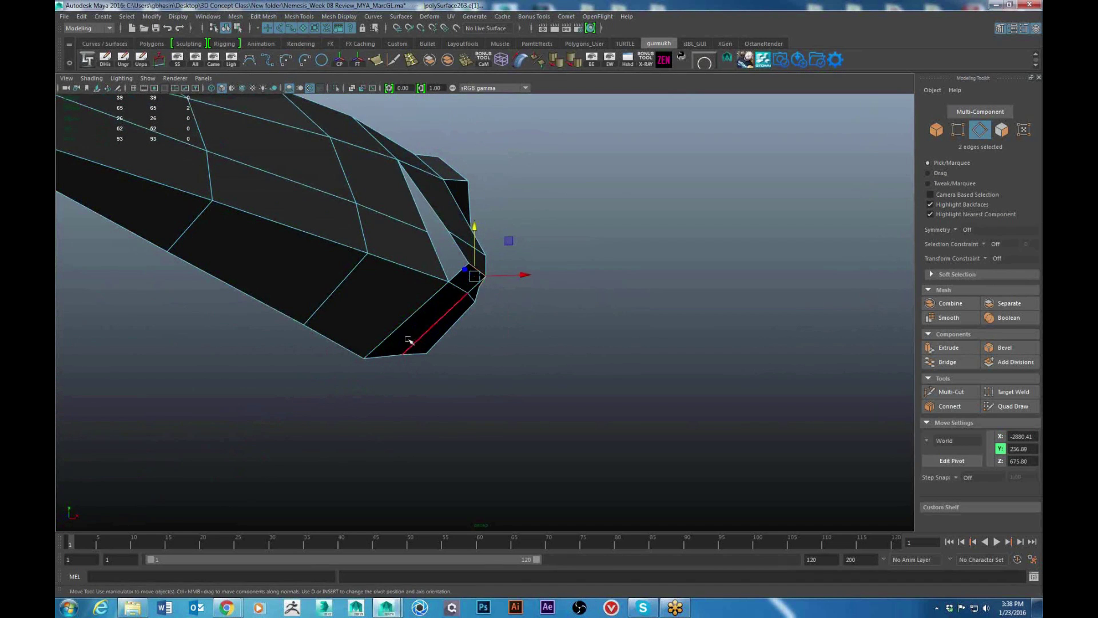
alt+drag(513, 329, 404, 298)
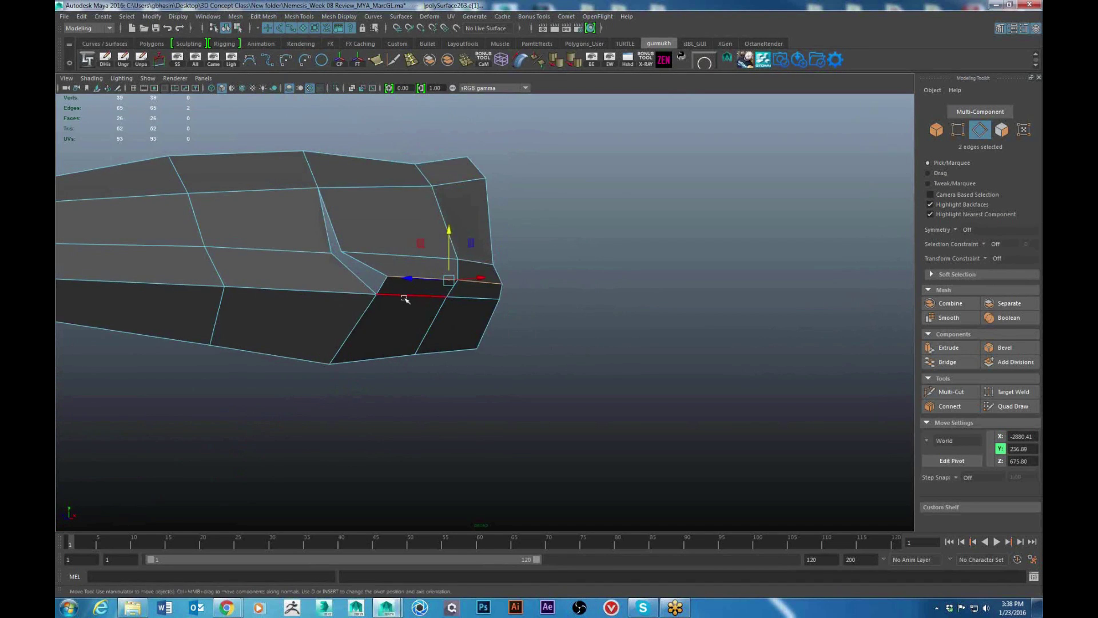
shift+right_drag(600, 299, 522, 346)
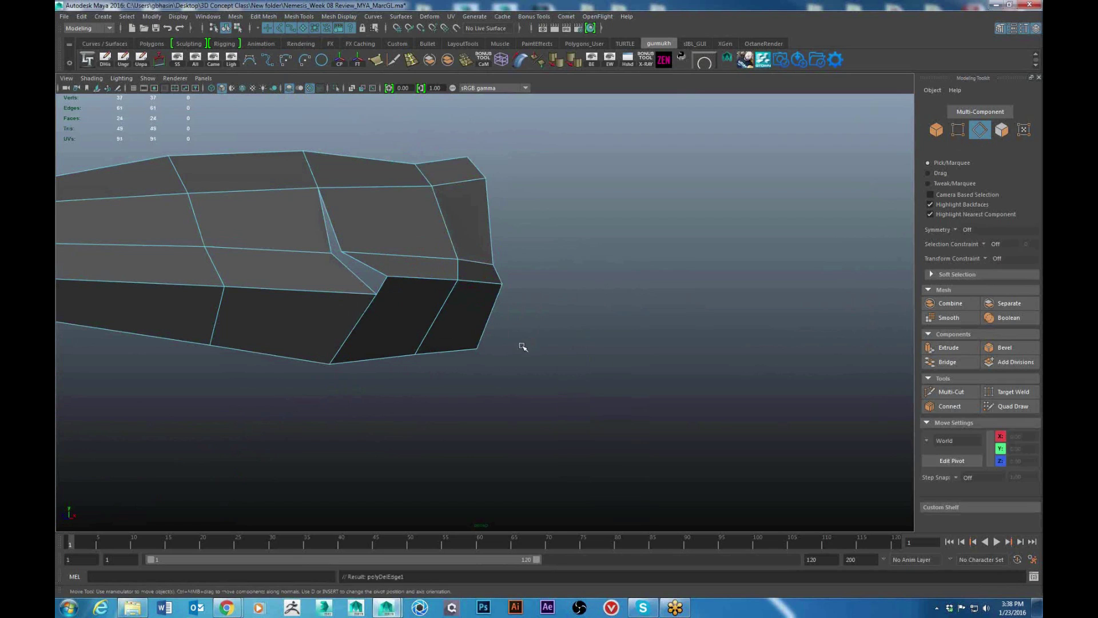
Step: Insert an edge loop with Multi-Cut across the two rear lower faces, just below the recess
alt+drag(357, 328, 374, 326)
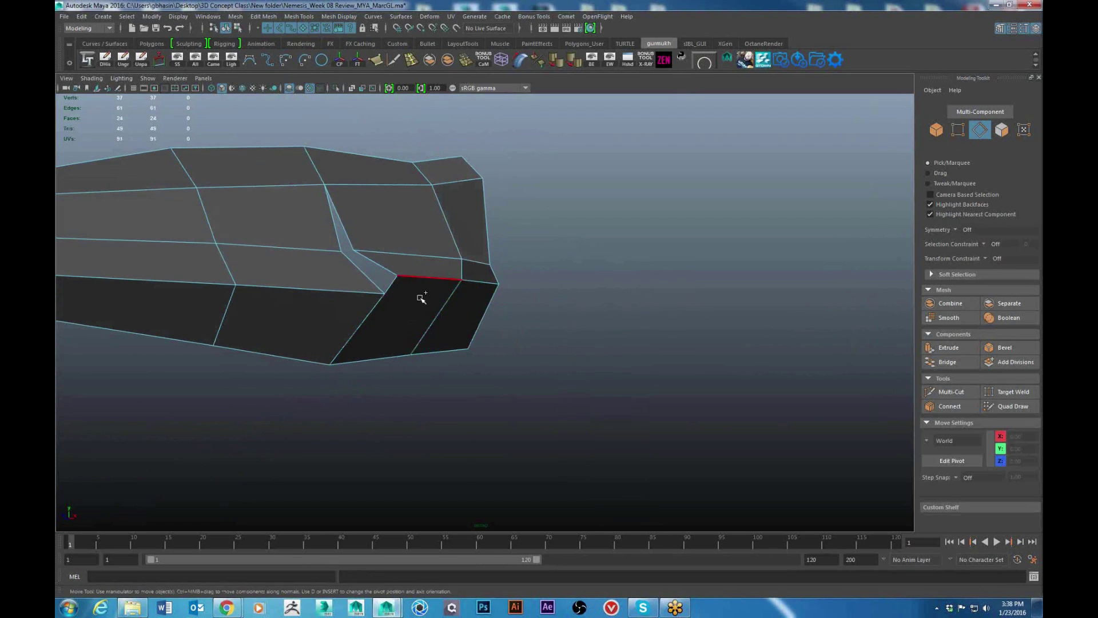
shift+right_drag(422, 298, 281, 294)
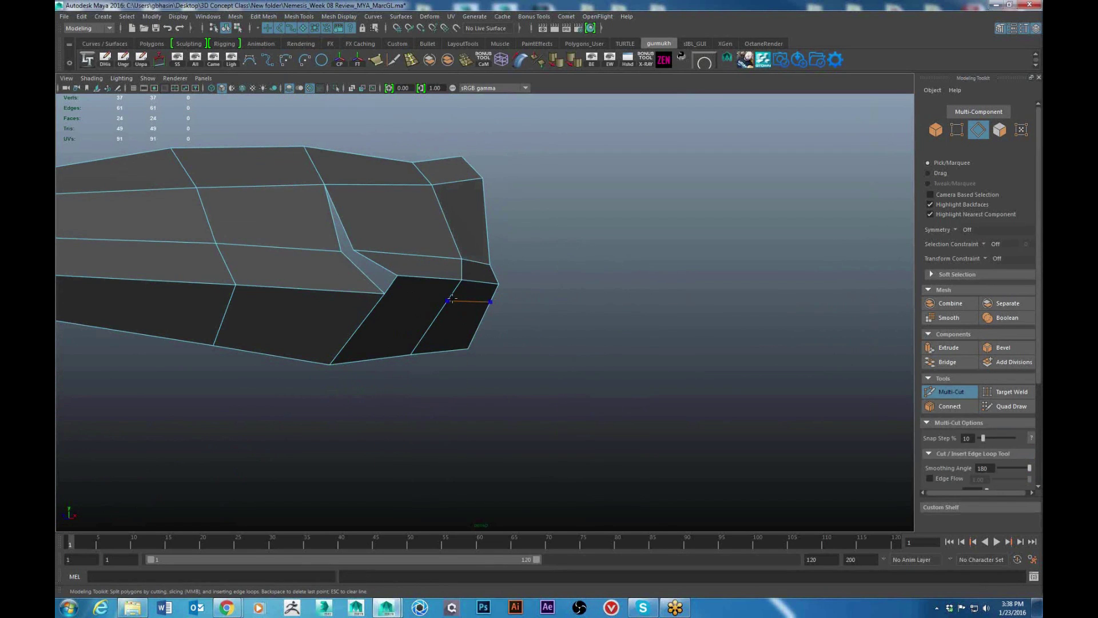
alt+drag(429, 330, 524, 352)
key(w)
Step: Extrude the two slanted front edges of the recess and move them rearward along Z to the panel's rear edge
scroll(477, 279, down, 3)
shift+click(395, 306)
shift+right_drag(615, 296, 621, 333)
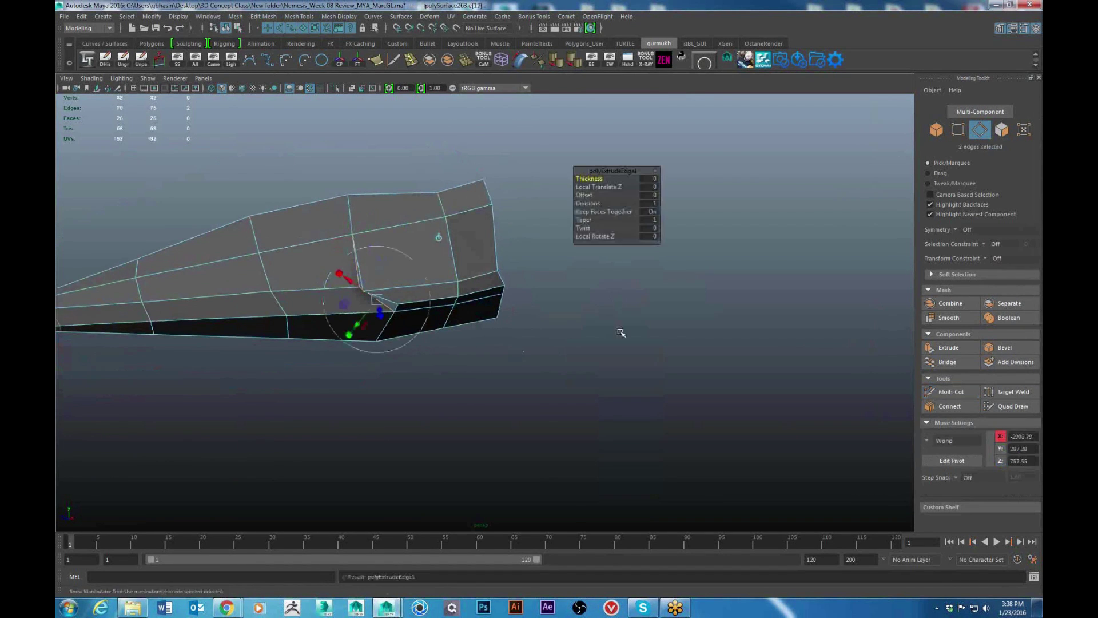
alt+drag(621, 333, 555, 331)
key(w)
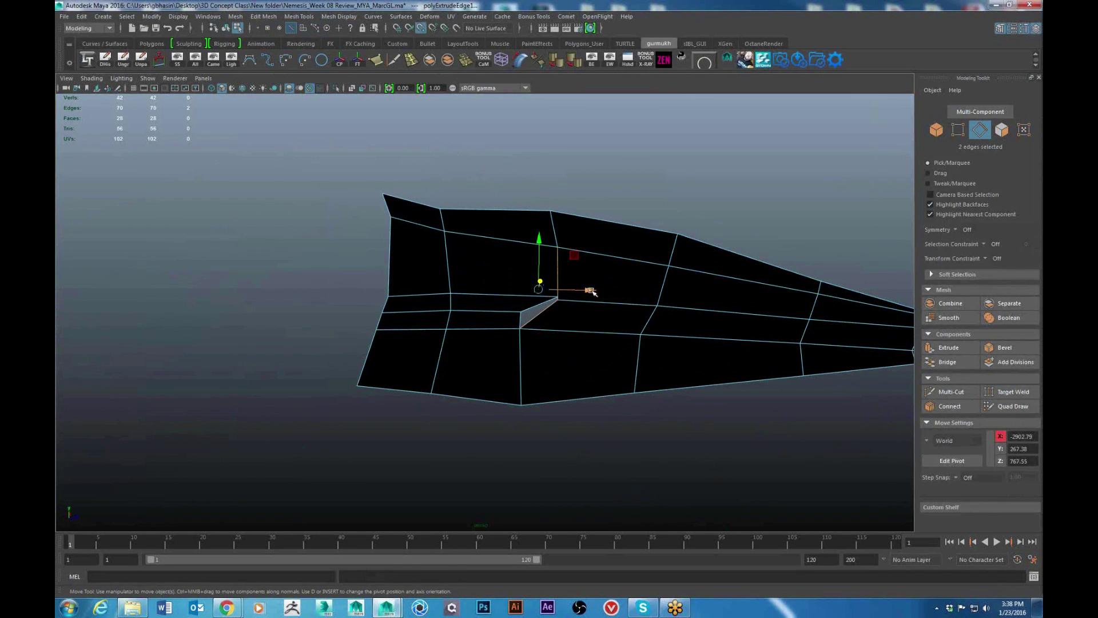
drag(592, 292, 787, 359)
Step: Extrude the recess panel's three front edges inward with a negative thickness to form a thin rim strip
alt+drag(443, 363, 404, 306)
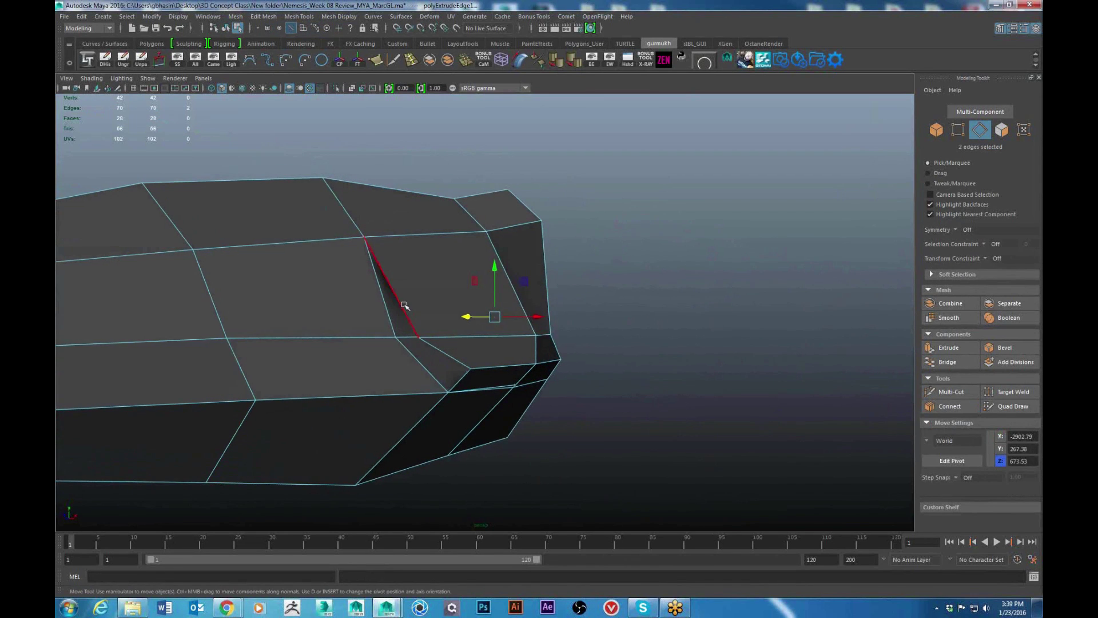
alt+drag(533, 373, 466, 375)
click(468, 361)
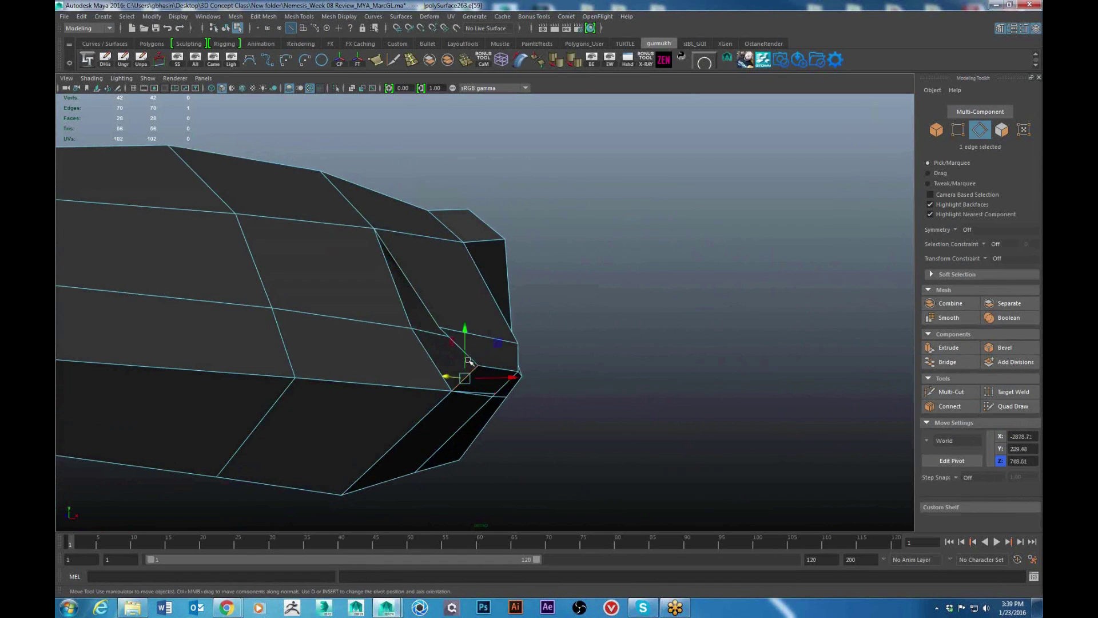
shift+right_drag(601, 284, 601, 308)
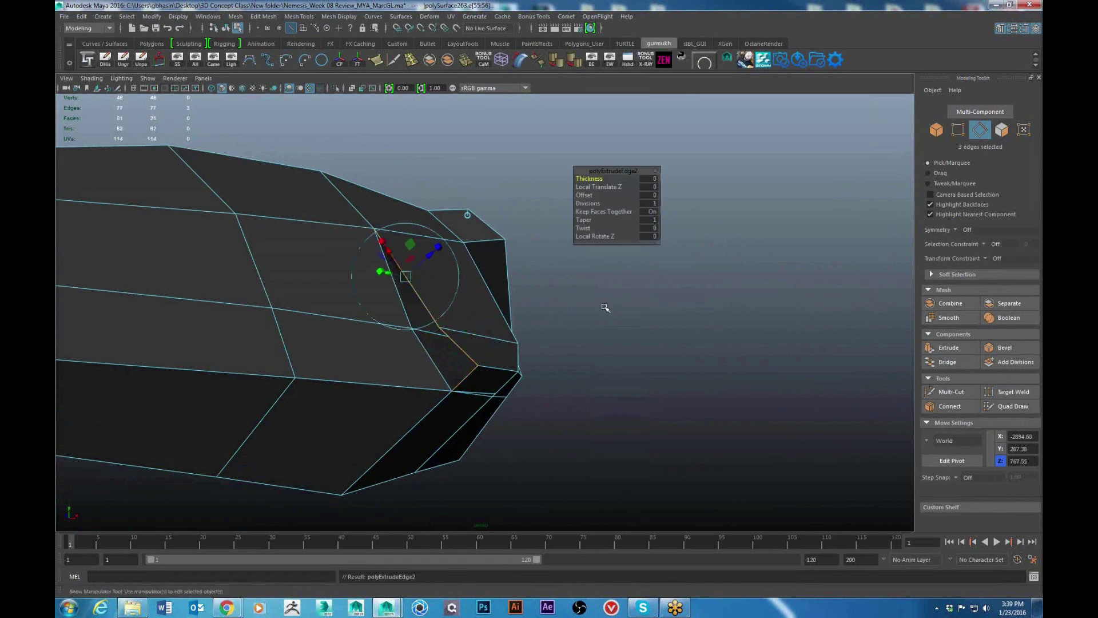
alt+drag(600, 308, 521, 355)
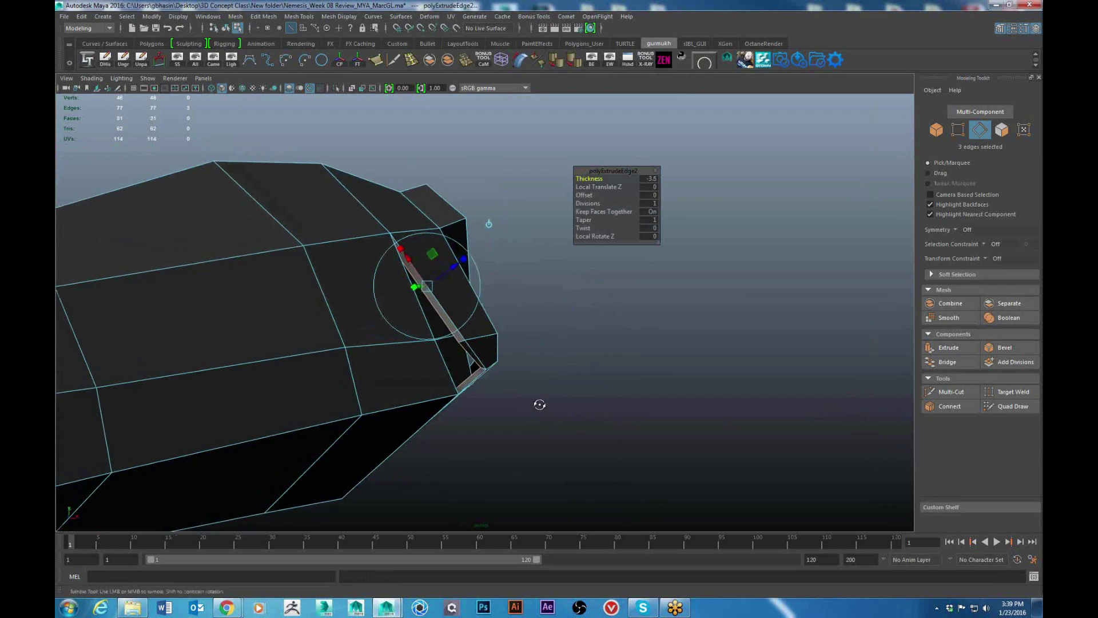
alt+drag(539, 402, 532, 429)
Step: Examine the corner vertices along the extruded rim strip inside the recess
key(w)
right_drag(449, 274, 351, 294)
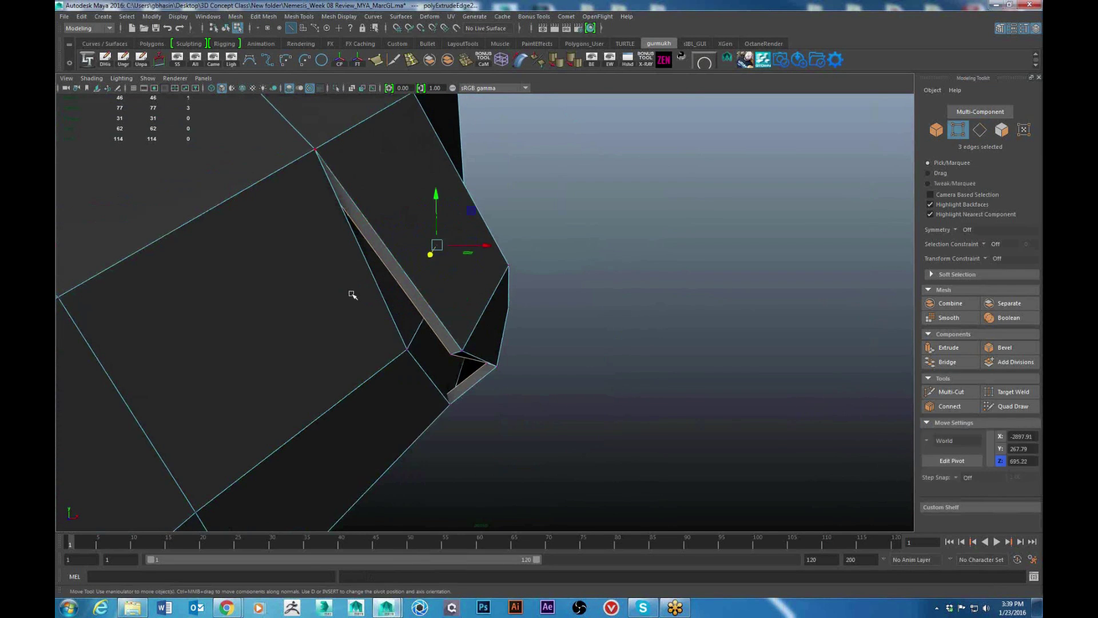
scroll(360, 312, up, 2)
alt+drag(396, 373, 583, 384)
click(467, 406)
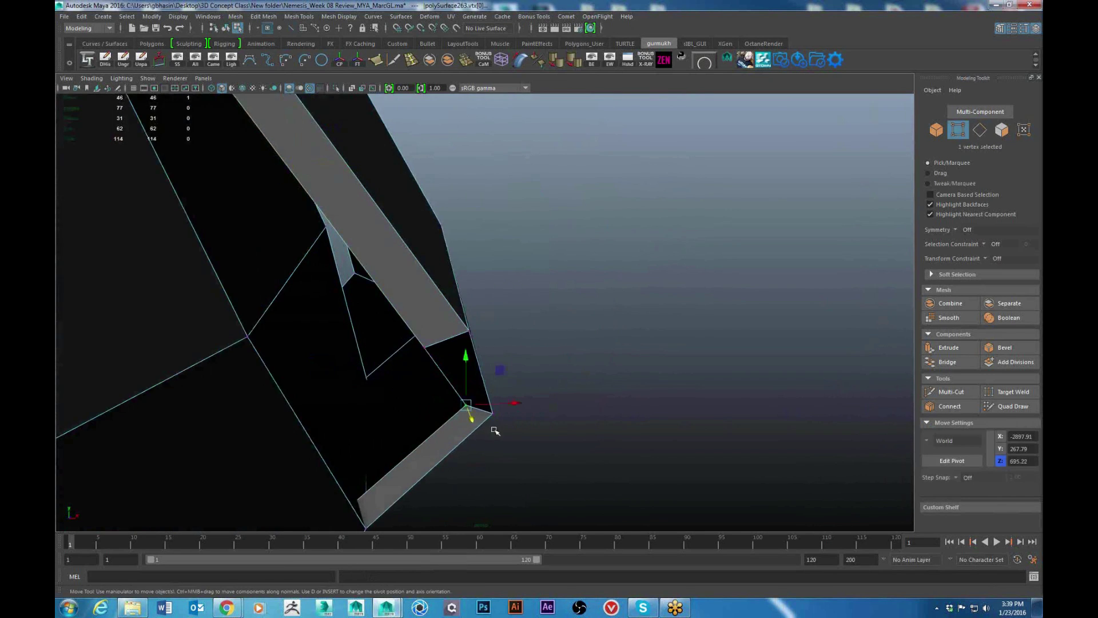
alt+drag(494, 429, 435, 291)
alt+middle_drag(434, 291, 509, 397)
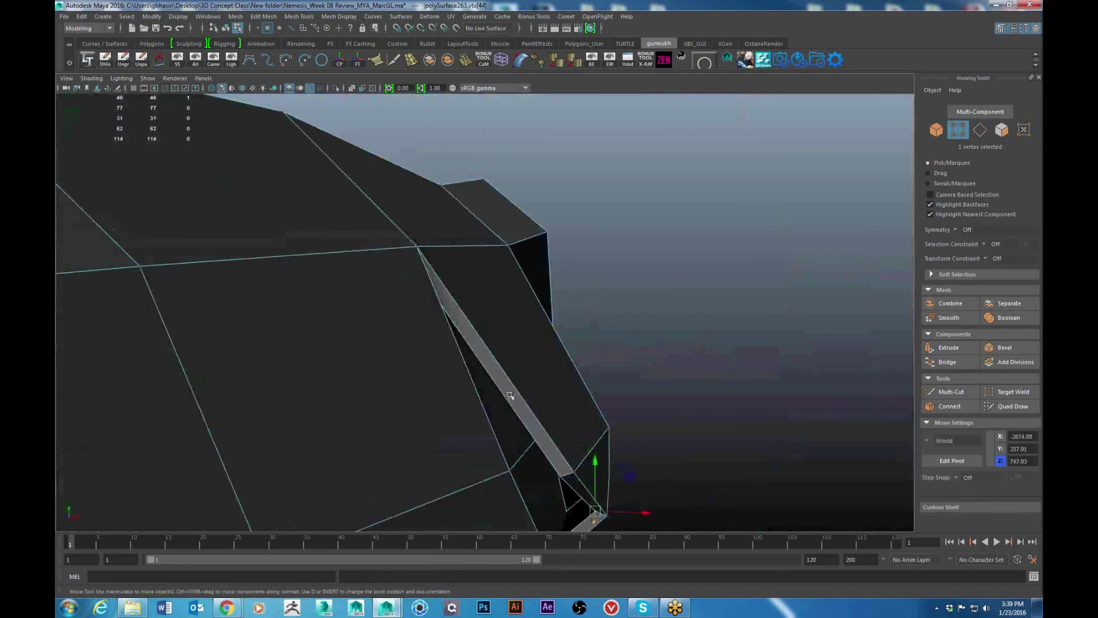
alt+drag(510, 397, 495, 387)
alt+middle_drag(494, 387, 487, 338)
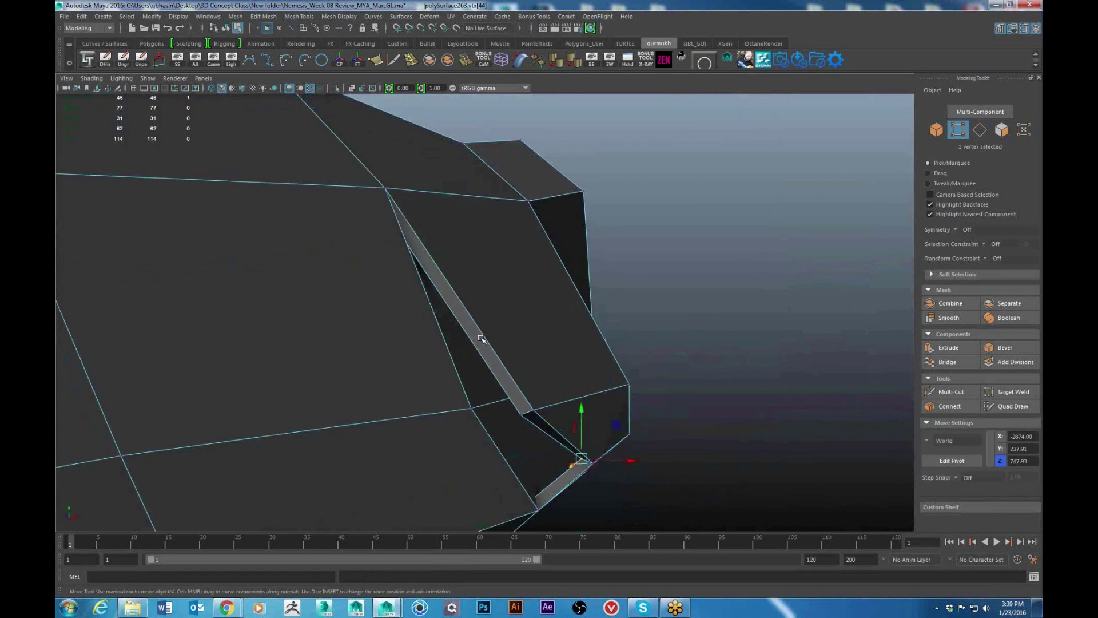
alt+drag(487, 338, 520, 297)
Step: Insert an edge loop along the length of the extruded rim strip
shift+right_drag(520, 297, 390, 290)
scroll(486, 366, up, 2)
click(618, 508)
click(576, 444)
key(w)
Step: Delete the rim strip's row of faces beyond the new edge loop to make the strip narrower
right_drag(567, 311, 581, 433)
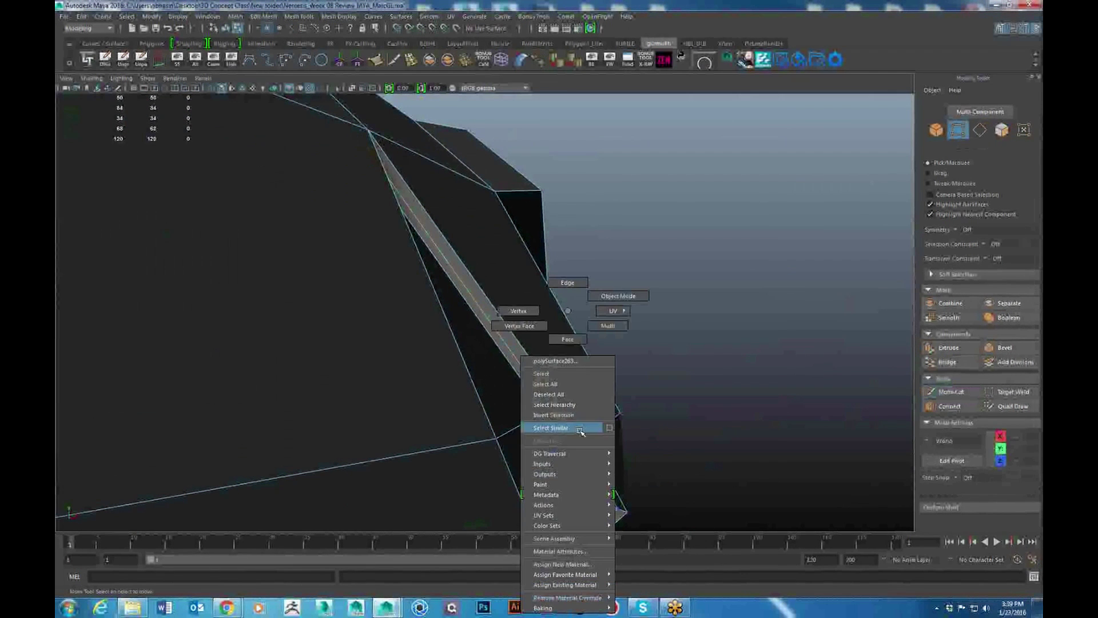
right_drag(569, 341, 569, 342)
click(572, 451)
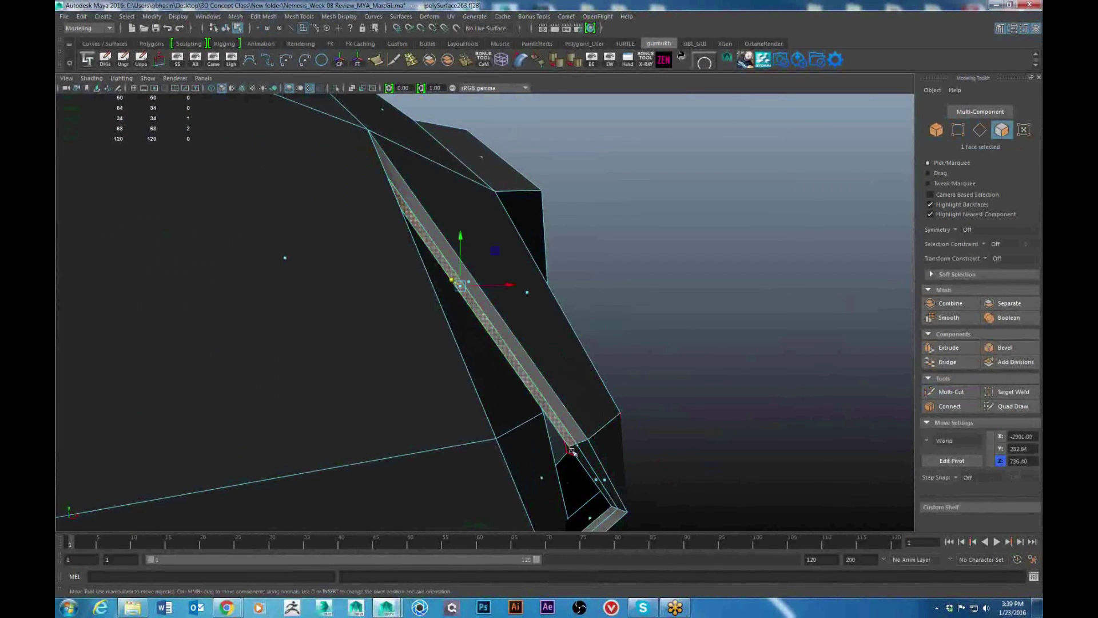
key(Delete)
scroll(597, 432, down, 3)
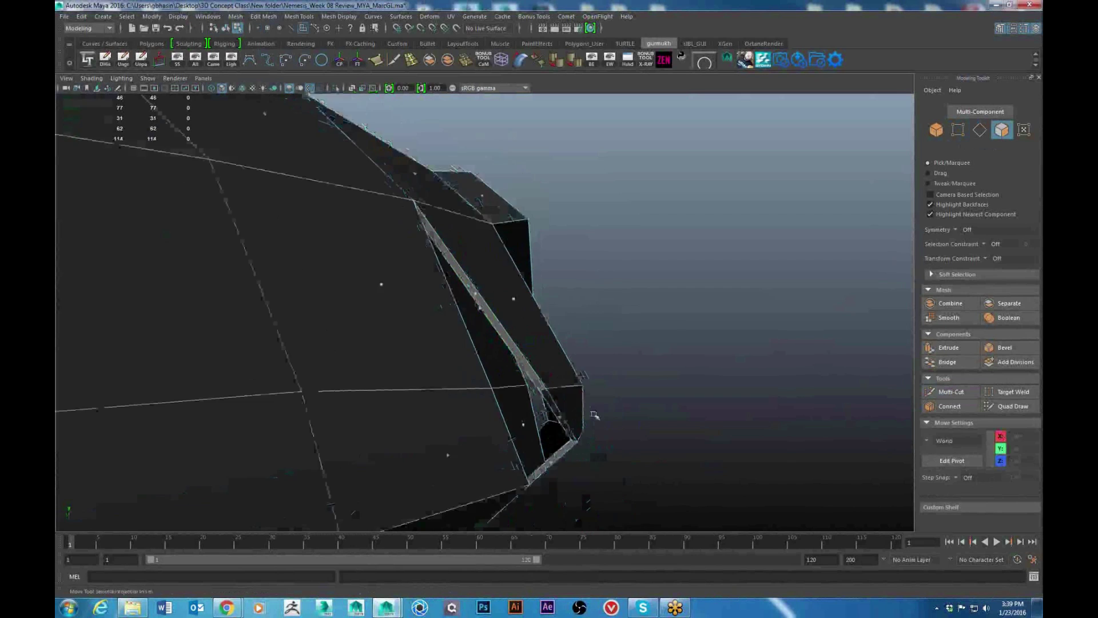
Step: Extrude the narrowed rim strip's three free edges and move them rearward along Z inside the fuselage
alt+drag(593, 414, 587, 370)
scroll(566, 358, up, 3)
right_drag(546, 344, 529, 288)
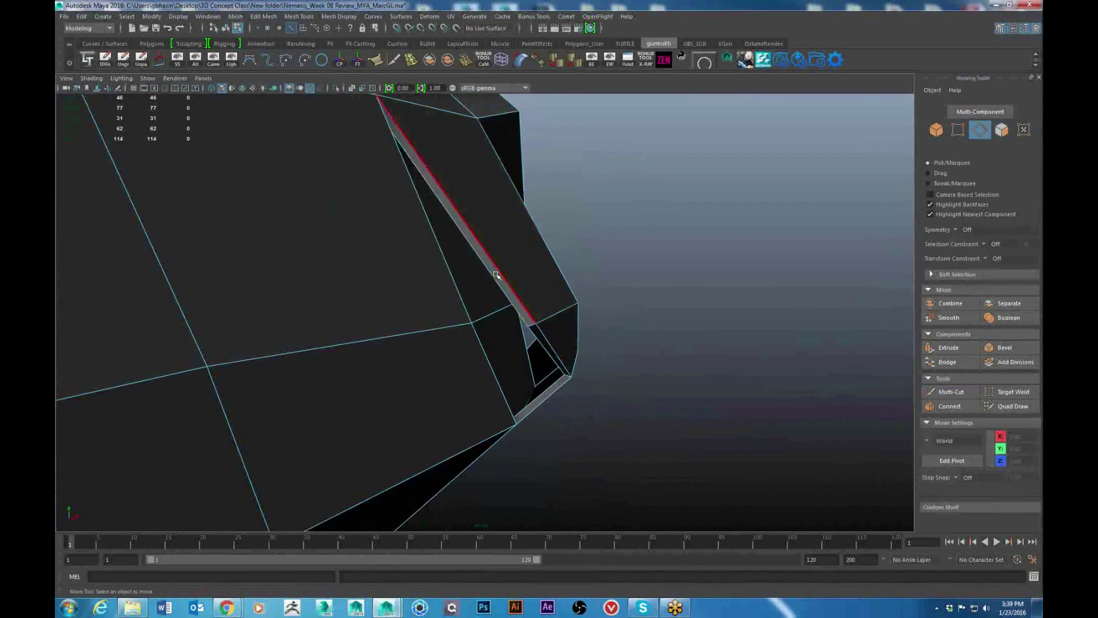
click(495, 278)
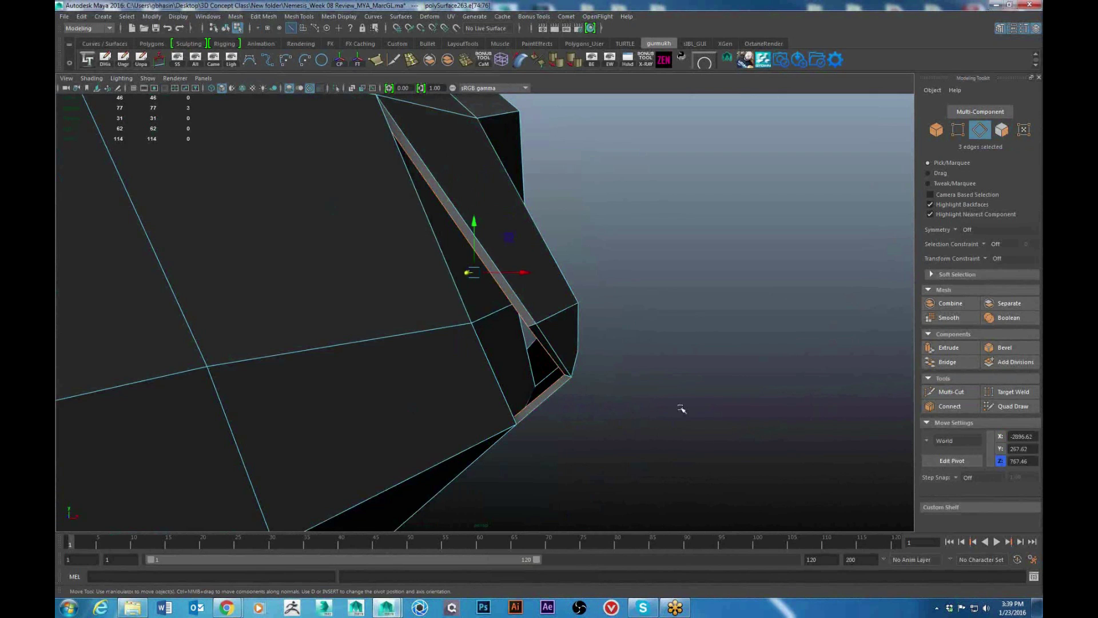
alt+drag(718, 411, 415, 369)
key(ctrl+e)
key(w)
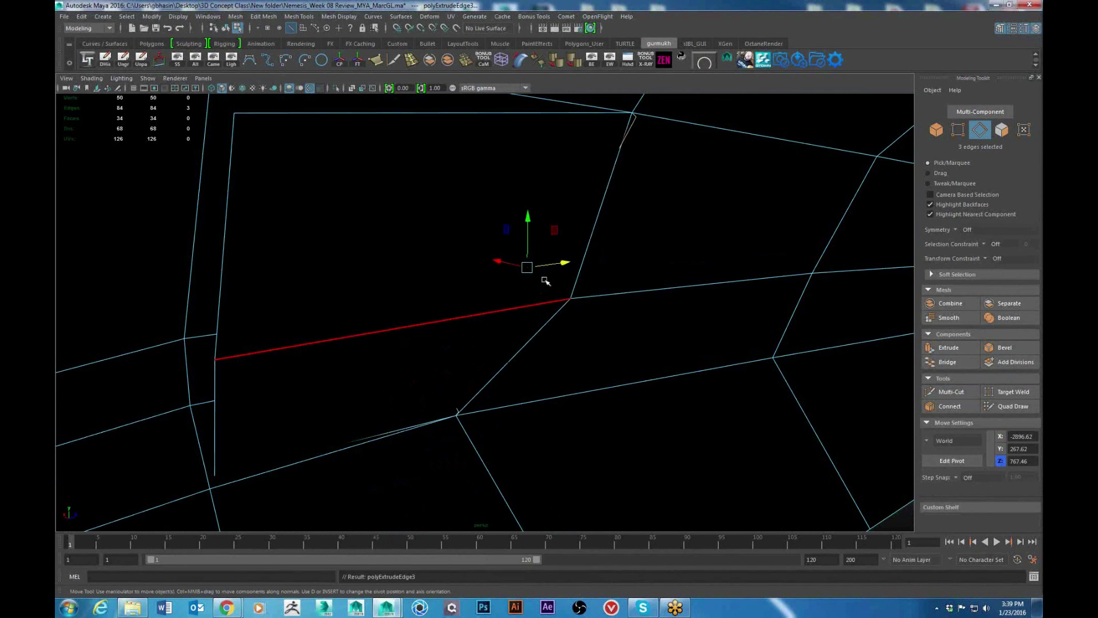
alt+drag(558, 300, 599, 336)
drag(500, 266, 487, 287)
alt+drag(471, 340, 588, 322)
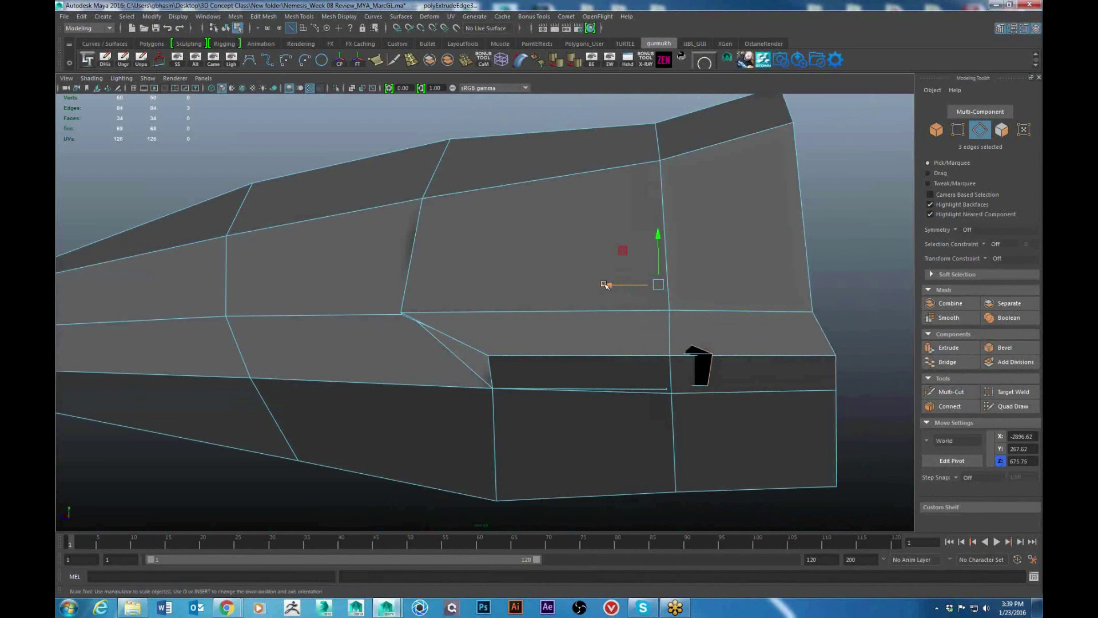
key(w)
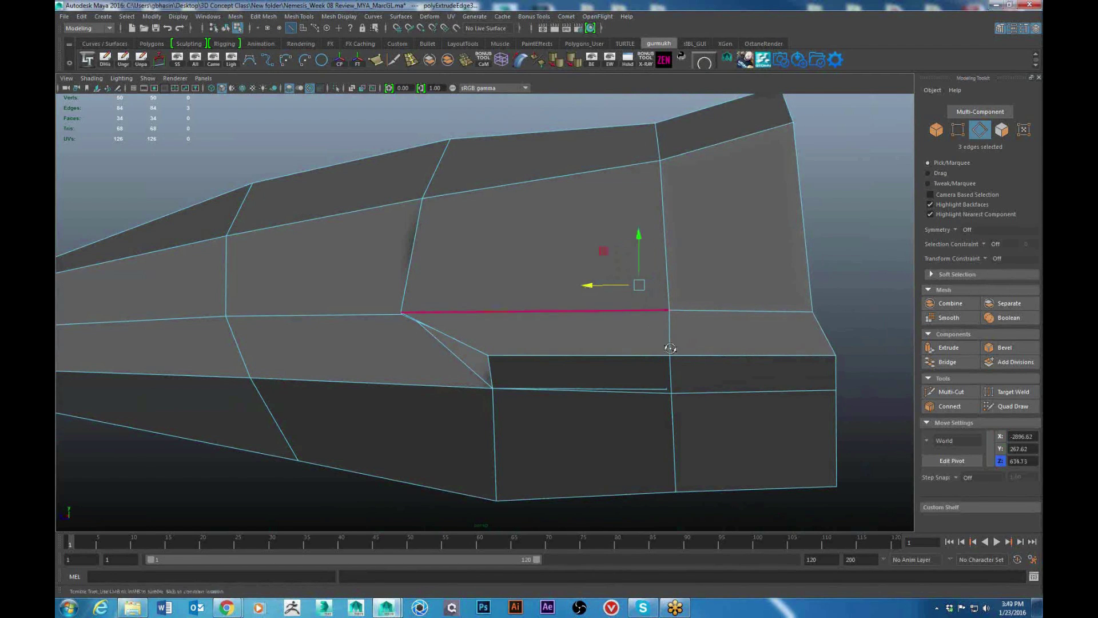
Step: Move the two rear end edges of the first extruded panel along Z to line up with the new strip's end
alt+drag(670, 348, 472, 371)
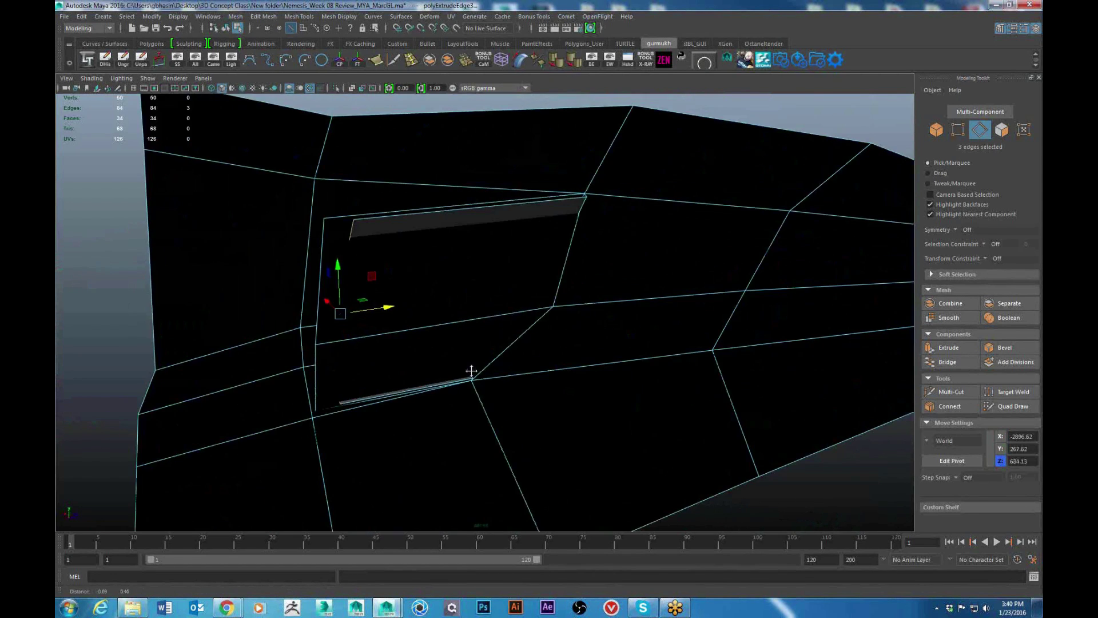
alt+middle_drag(390, 338, 473, 373)
alt+drag(473, 372, 438, 358)
right_drag(385, 254, 403, 207)
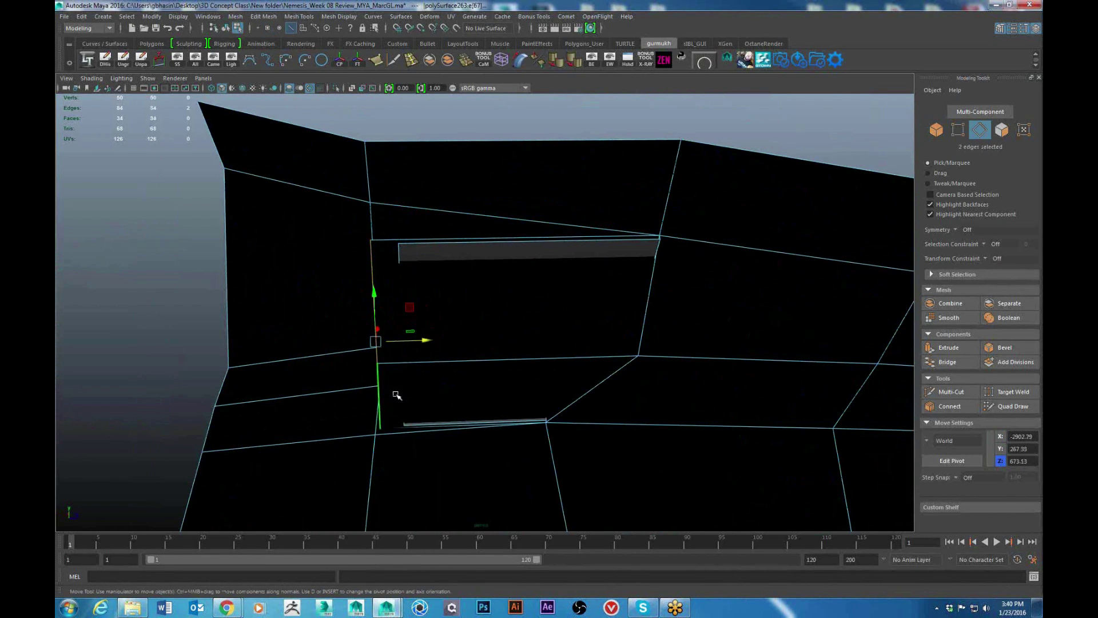
middle_drag(433, 322, 413, 322)
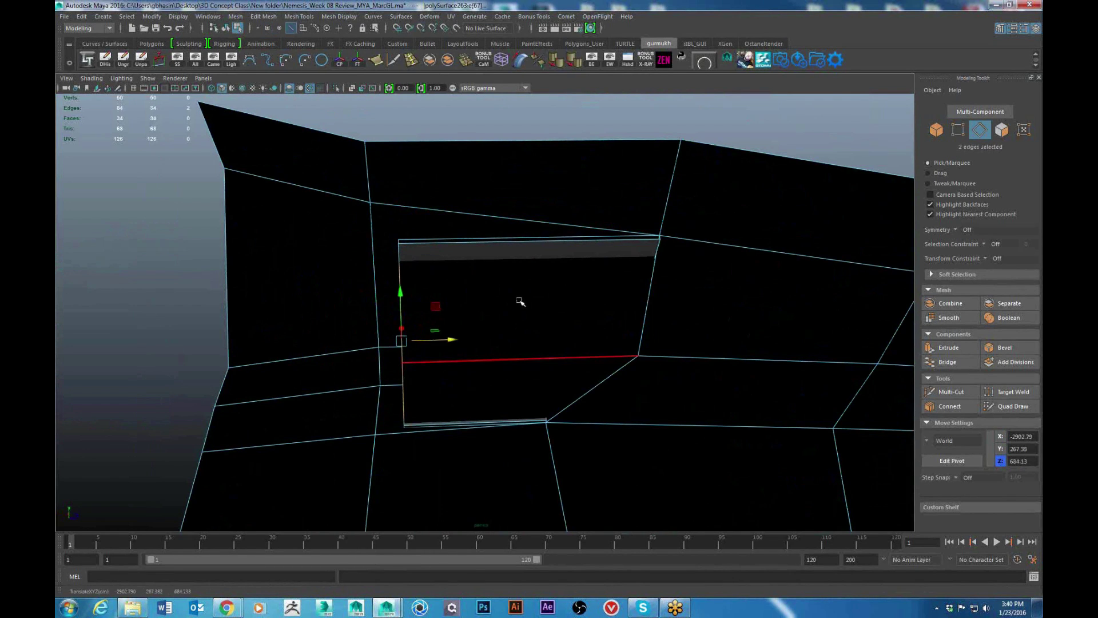
Step: Snap the extruded strip's two upper end vertices onto the matching vertices along the recess's upper edge
alt+drag(521, 301, 407, 342)
alt+drag(405, 342, 421, 351)
key(F9)
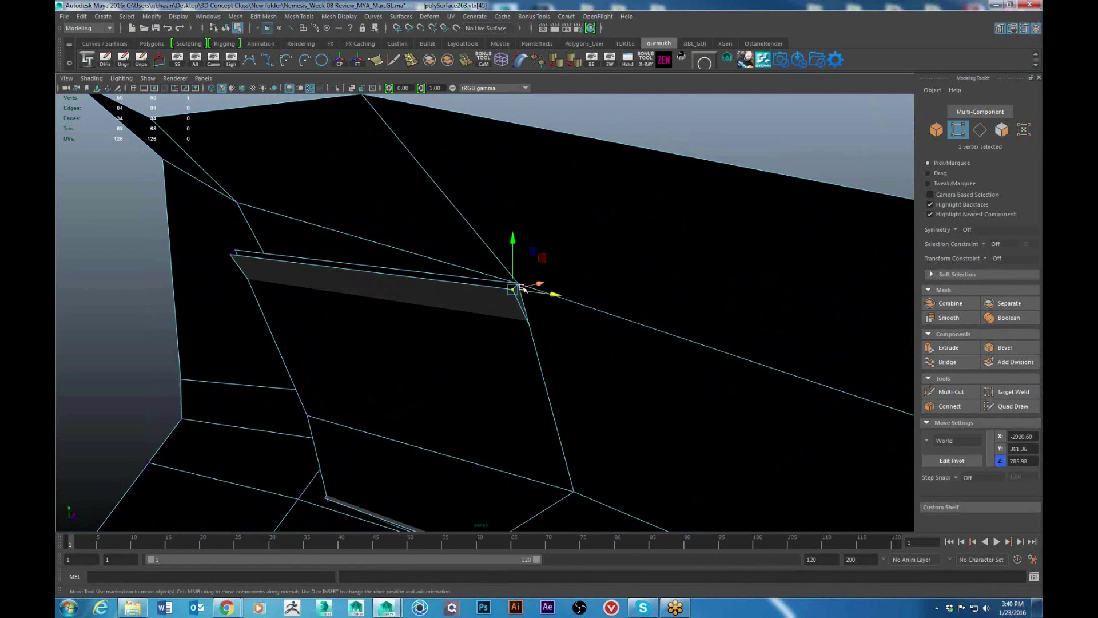
drag(521, 290, 489, 288)
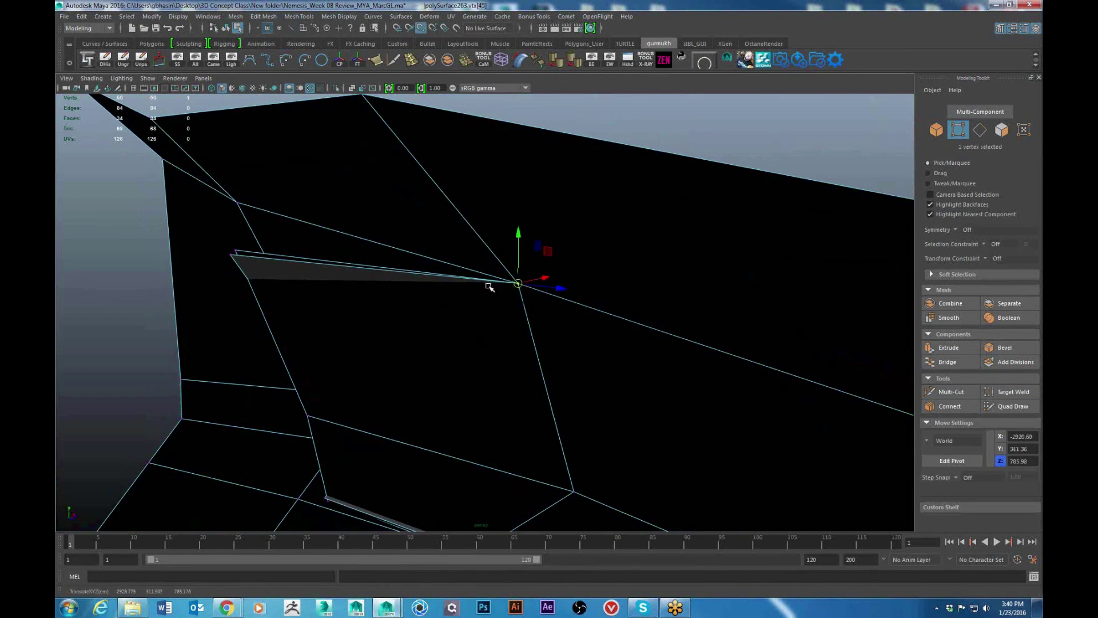
click(237, 255)
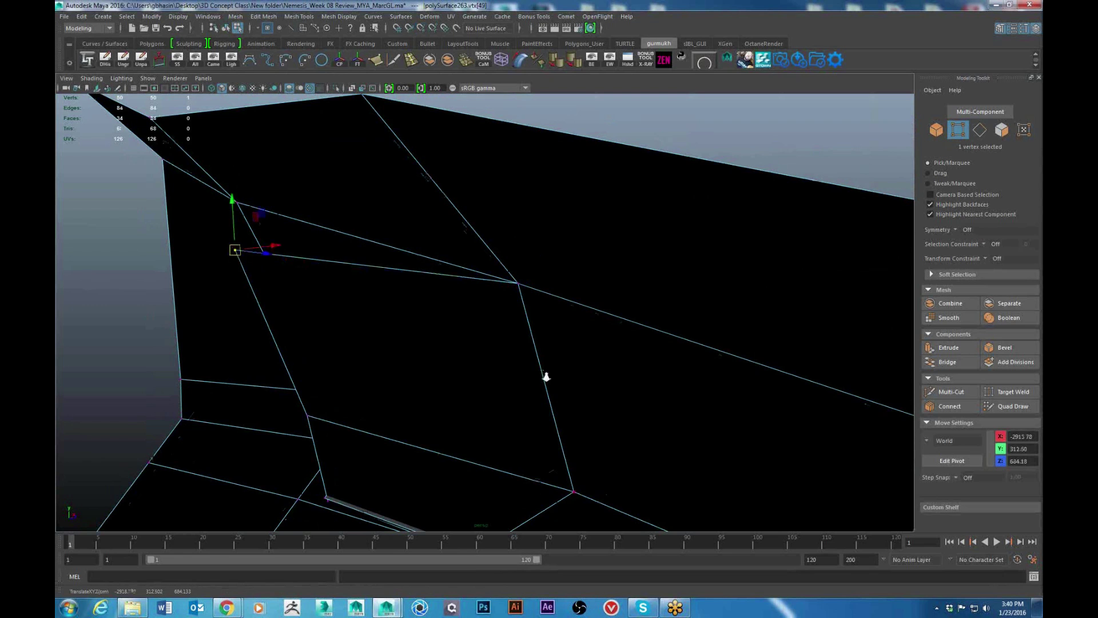
Step: Snap the extruded strip's lower end vertices onto the matching panel vertices inside the fuselage
alt+drag(546, 377, 427, 175)
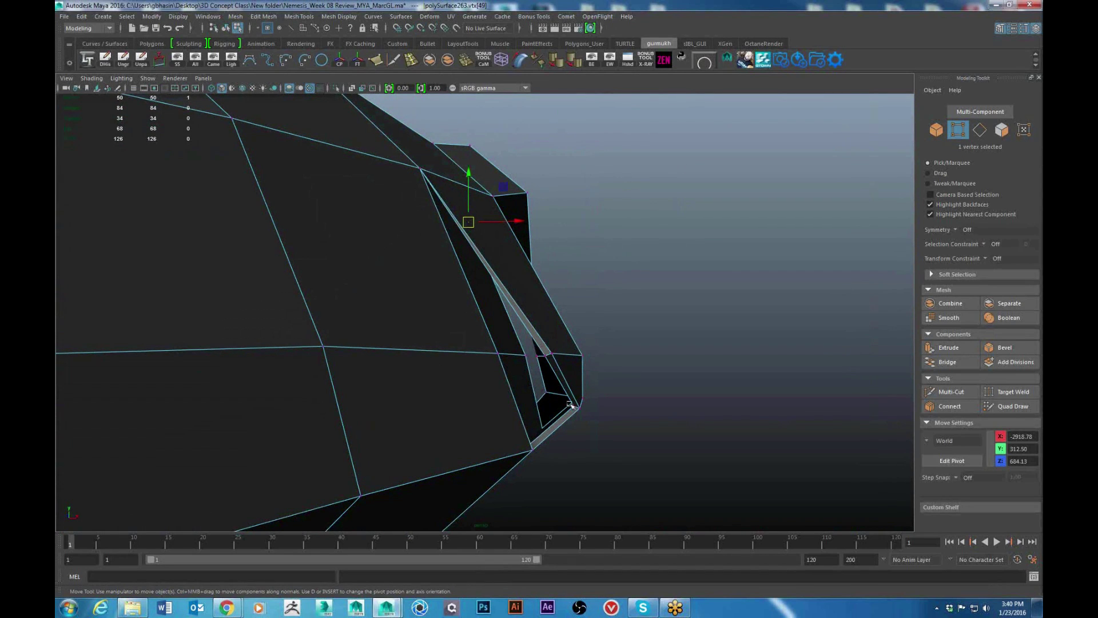
alt+drag(559, 442, 612, 420)
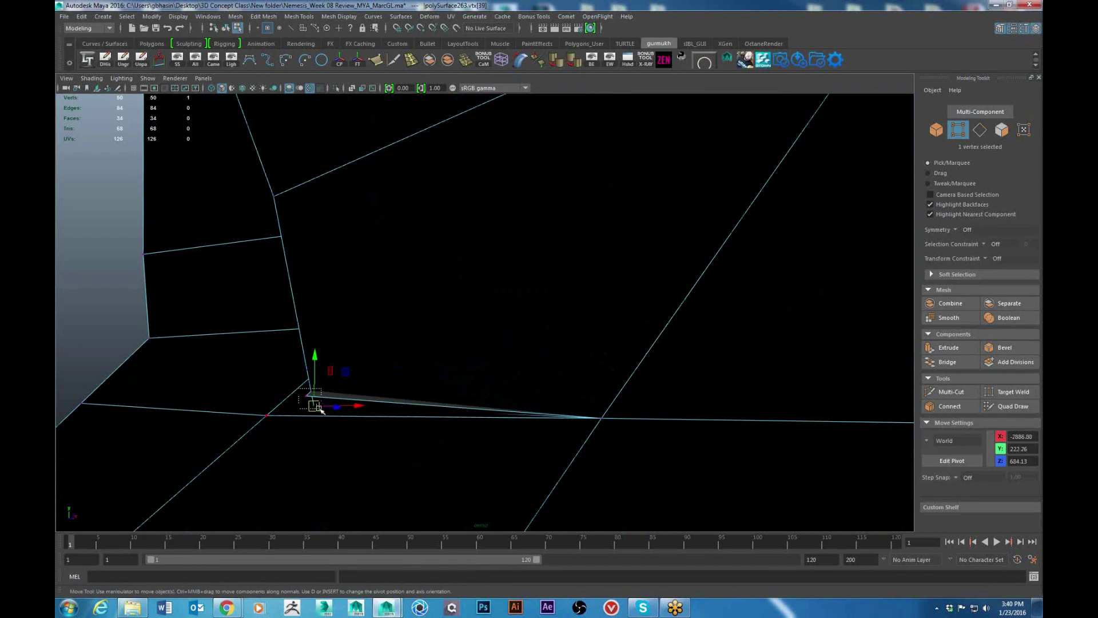
drag(309, 393, 314, 406)
alt+drag(385, 403, 552, 403)
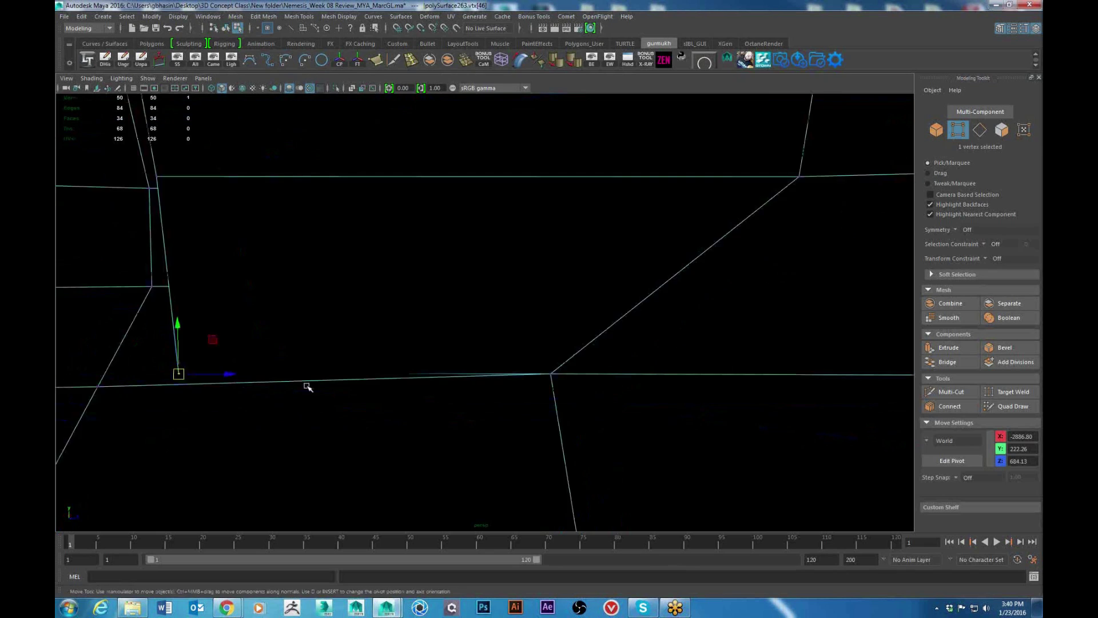
Step: Try to raise the two coincident lower end vertices of the recess slightly along Y
alt+middle_drag(307, 386, 551, 392)
alt+drag(551, 392, 457, 396)
alt+drag(486, 391, 460, 384)
drag(436, 330, 437, 330)
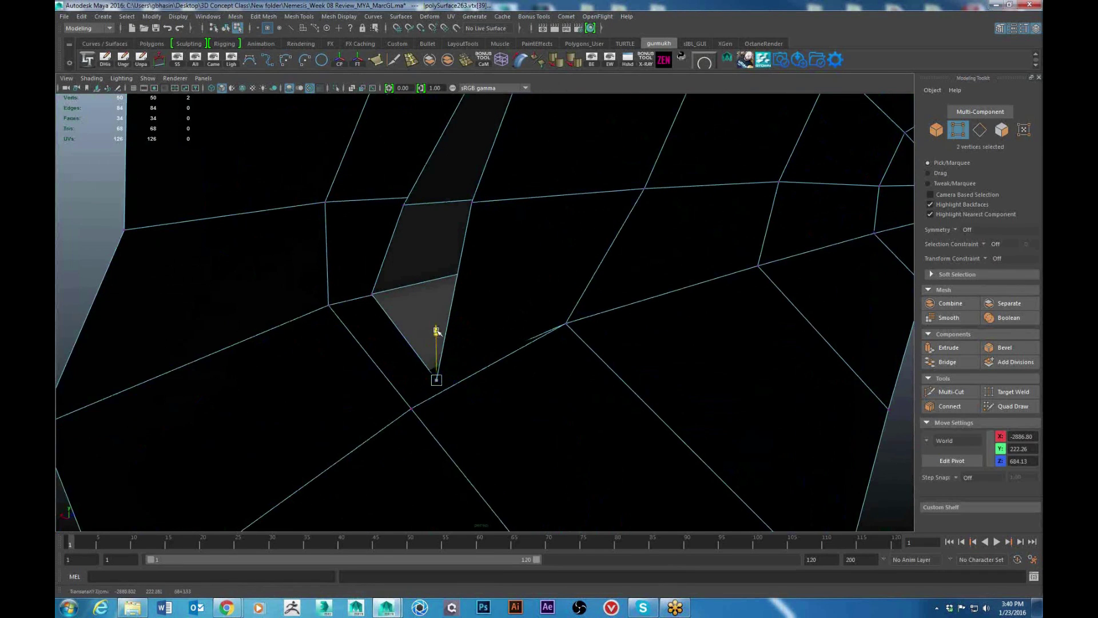
alt+drag(709, 342, 441, 378)
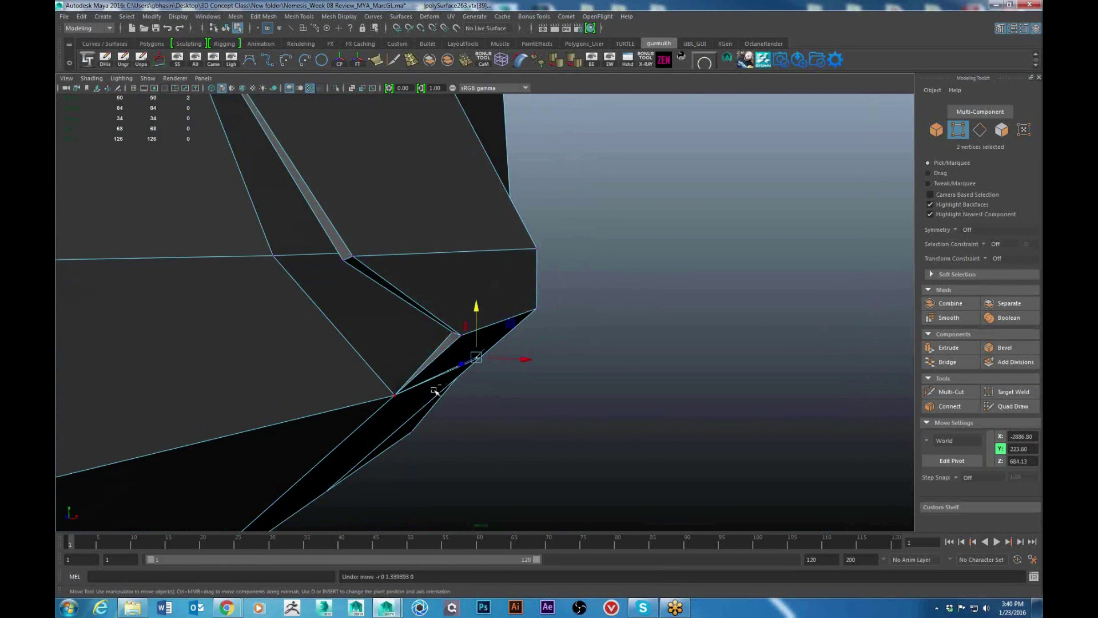
key(ctrl+z)
key(ctrl+z)
Step: Insert an edge loop with Multi-Cut close to the lower edge of the fuselage, running into the recess's lower corner
scroll(421, 391, down, 3)
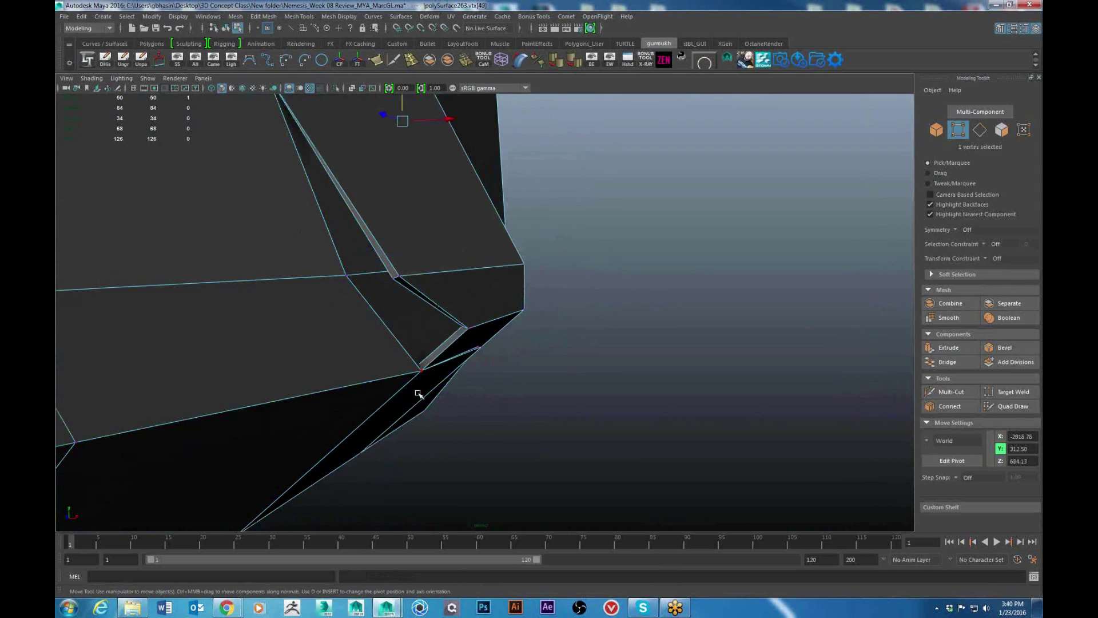
alt+drag(419, 394, 378, 394)
alt+middle_drag(377, 395, 406, 326)
scroll(439, 389, up, 5)
shift+right_drag(407, 326, 225, 322)
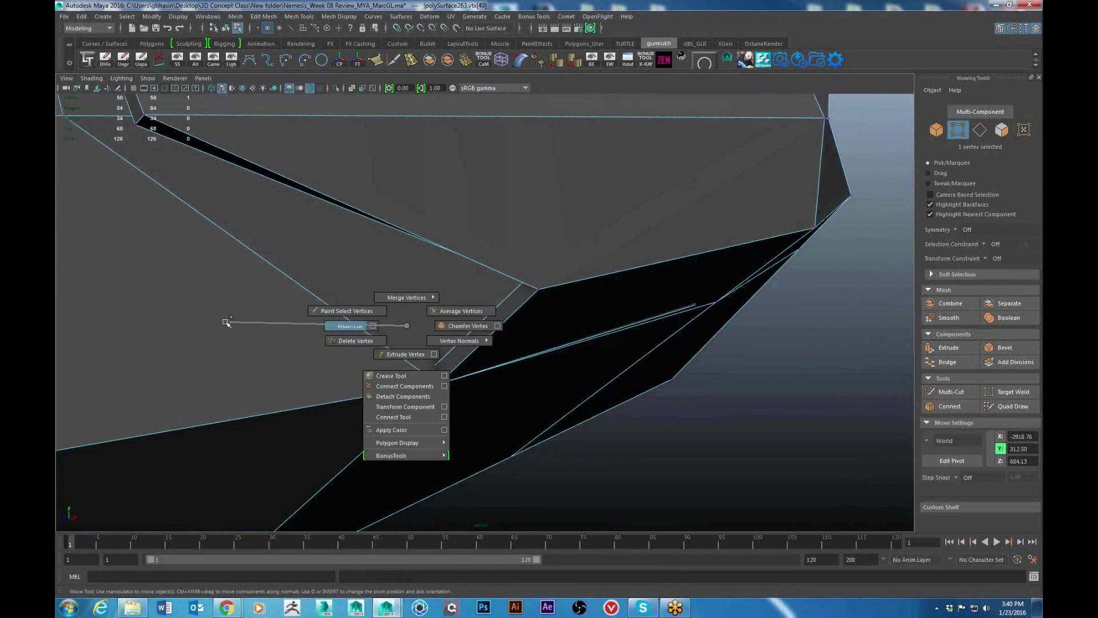
ctrl+click(422, 364)
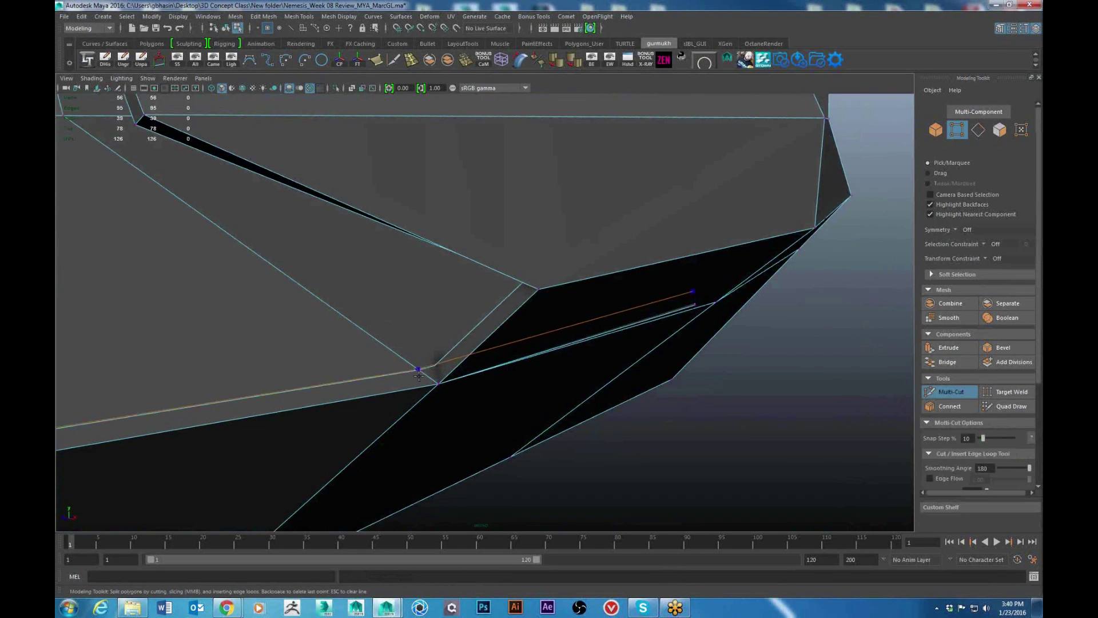
Step: Delete the new lower loop's edges across the outer fuselage, leaving the part inside the recess
key(w)
right_drag(324, 320, 314, 282)
click(306, 394)
alt+drag(305, 398, 368, 291)
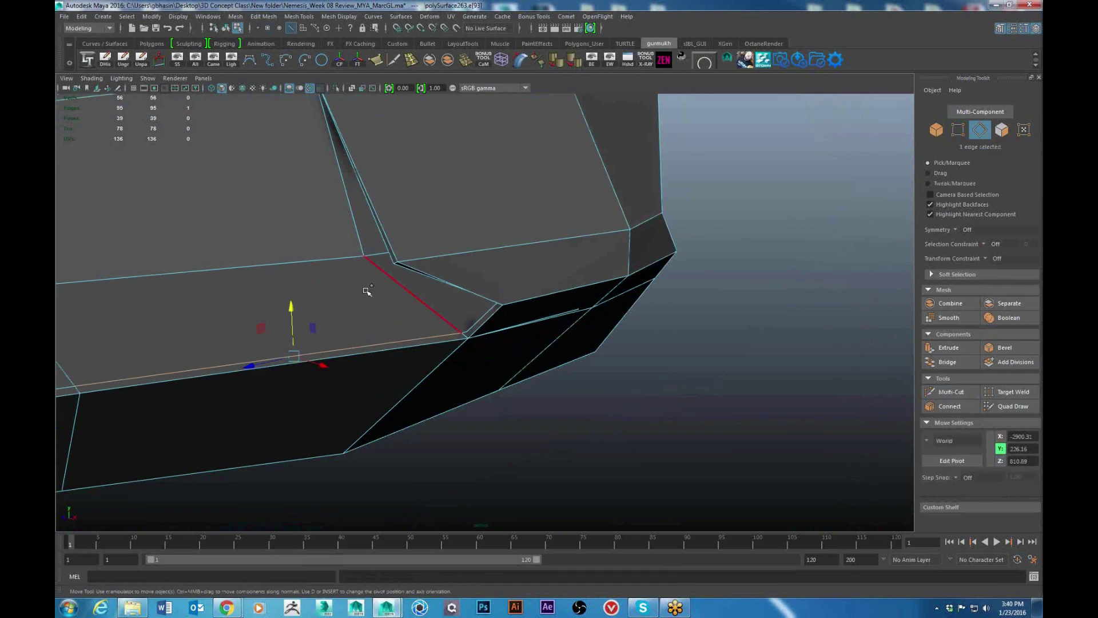
alt+right_drag(271, 375, 237, 366)
double_click(245, 344)
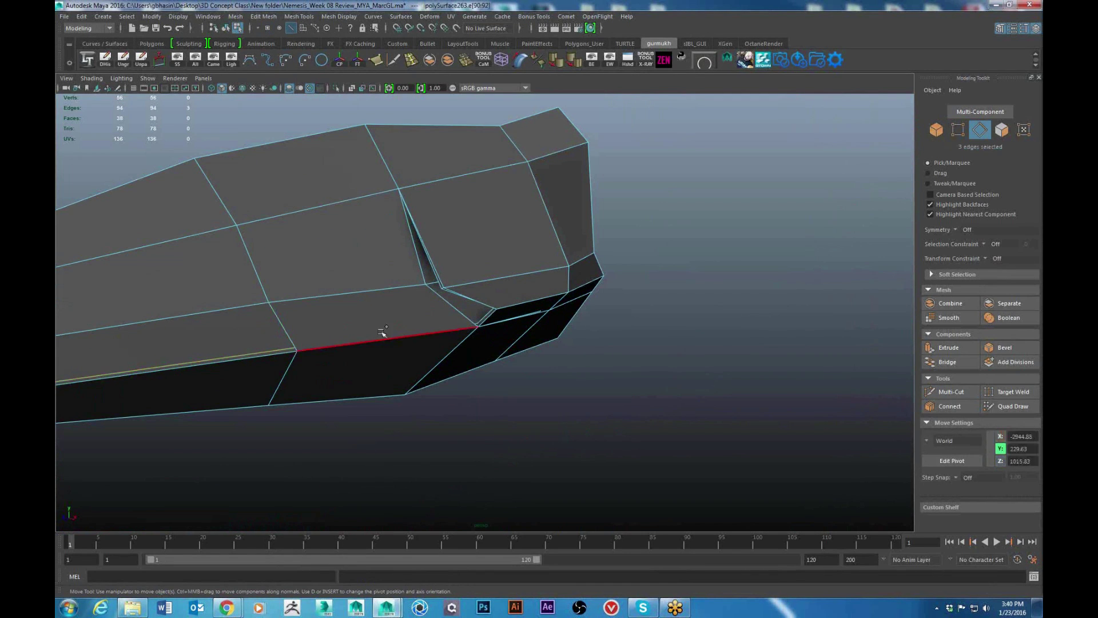
shift+right_drag(381, 332, 273, 374)
Step: Insert an edge loop just below the recess's upper corner and delete its edges across the outer fuselage toward the nose
mouse_move(274, 374)
alt+mouse_down()
mouse_move(333, 349)
mouse_move(404, 360)
mouse_move(417, 341)
mouse_move(380, 214)
alt+mouse_up()
shift+right_drag(376, 201, 270, 200)
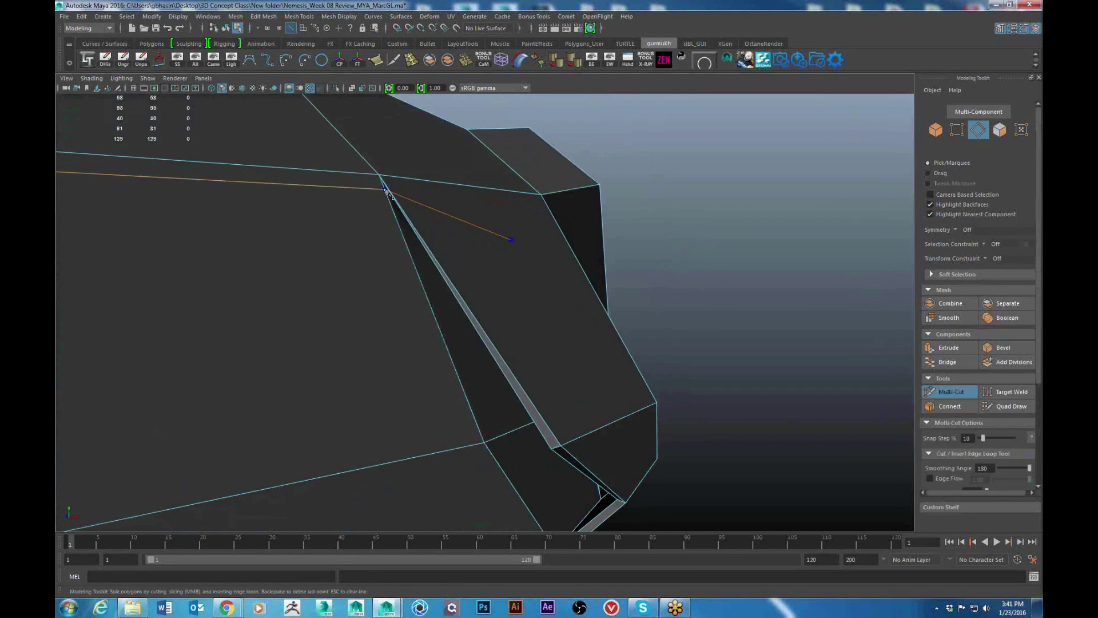
key(w)
click(364, 192)
scroll(358, 198, down, 4)
alt+drag(358, 199, 355, 341)
key(Delete)
double_click(178, 314)
scroll(309, 363, down, 6)
alt+middle_drag(309, 362, 420, 361)
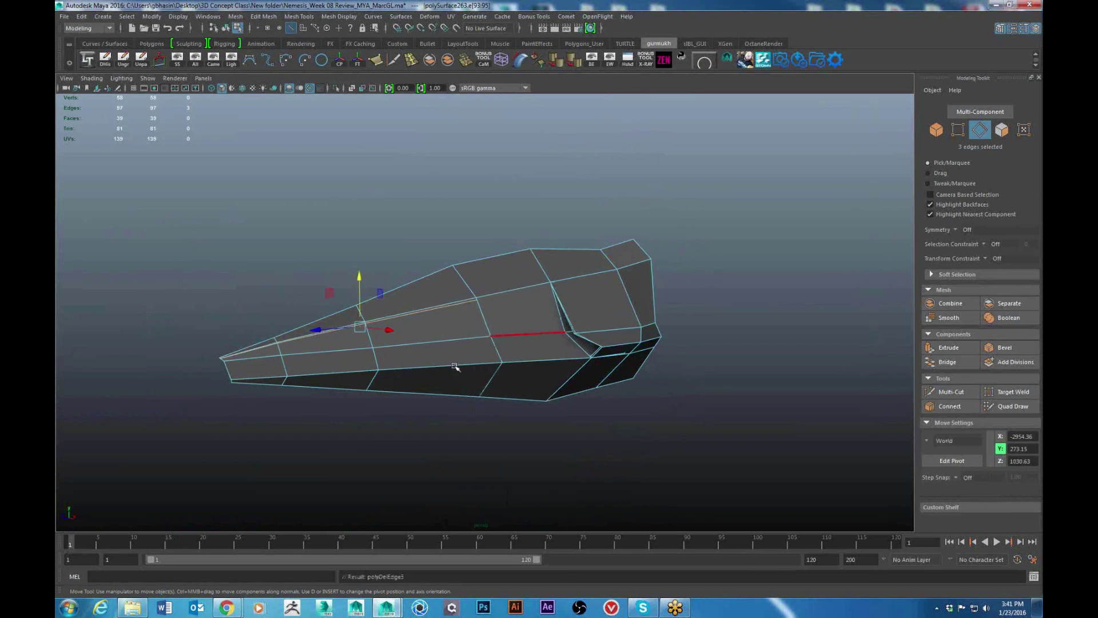
key(ctrl+Delete)
alt+middle_drag(499, 353, 412, 366)
scroll(407, 367, up, 4)
alt+drag(415, 368, 448, 404)
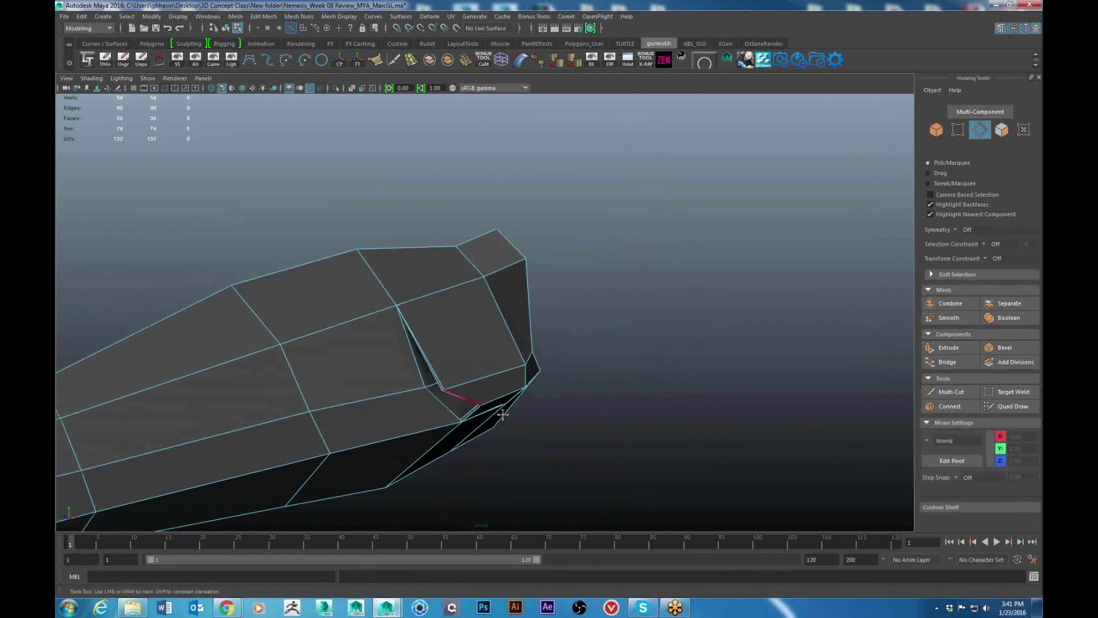
alt+middle_drag(502, 414, 480, 333)
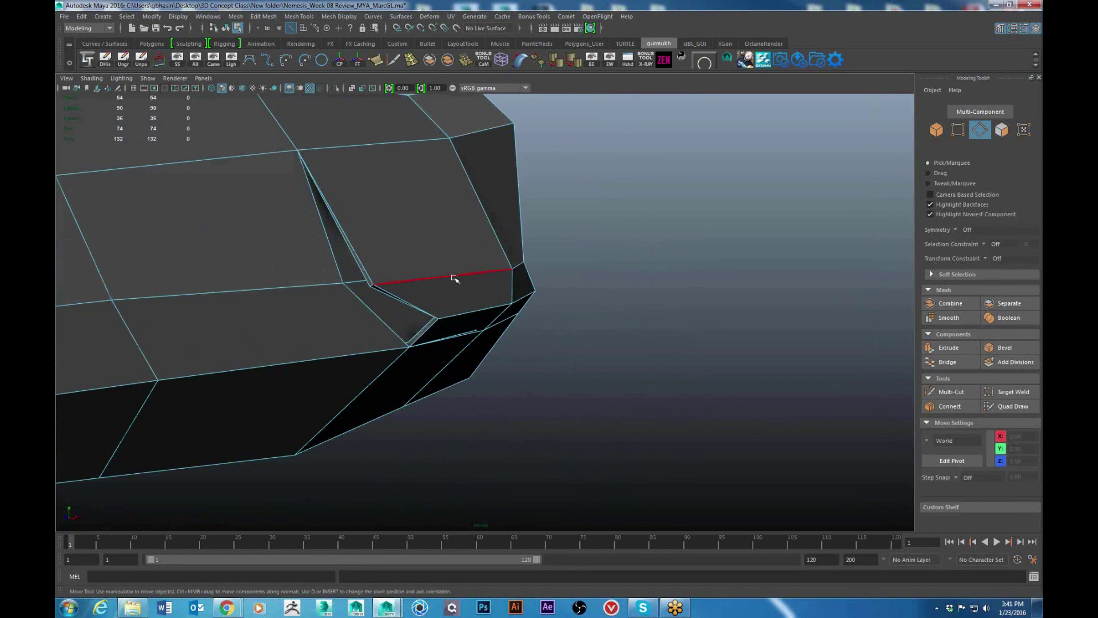
click(455, 278)
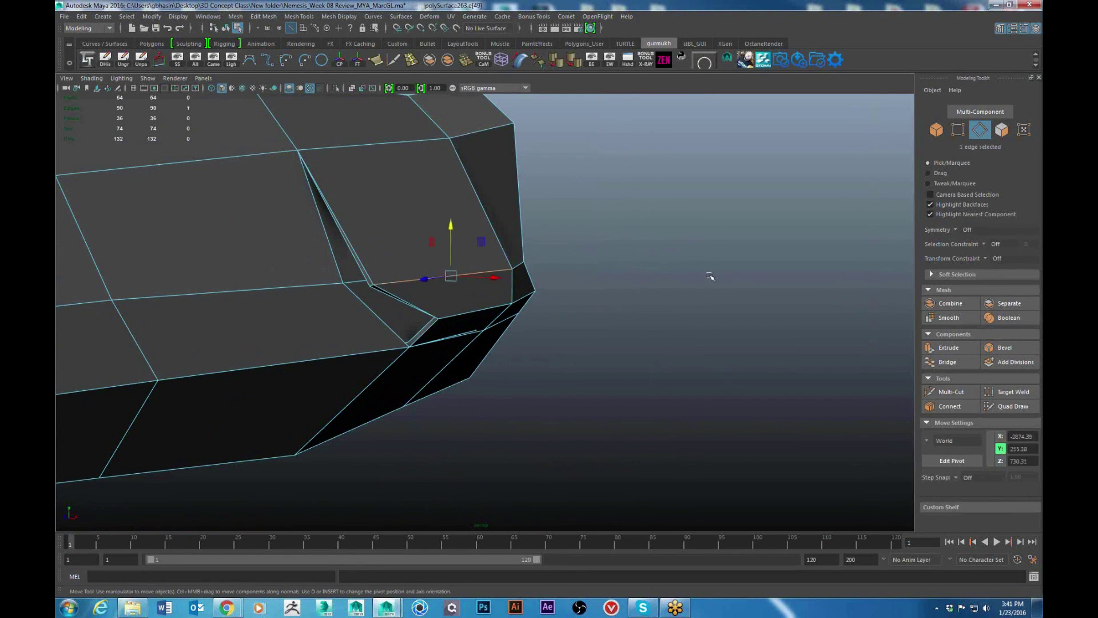
shift+right_click(699, 207)
shift+right_click(700, 207)
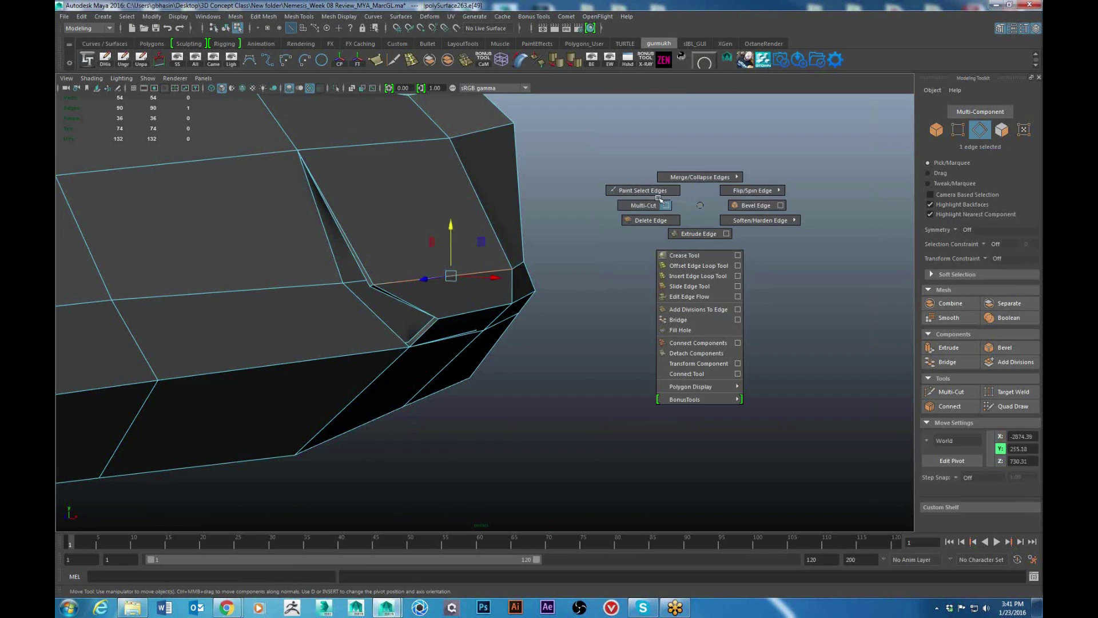
click(698, 204)
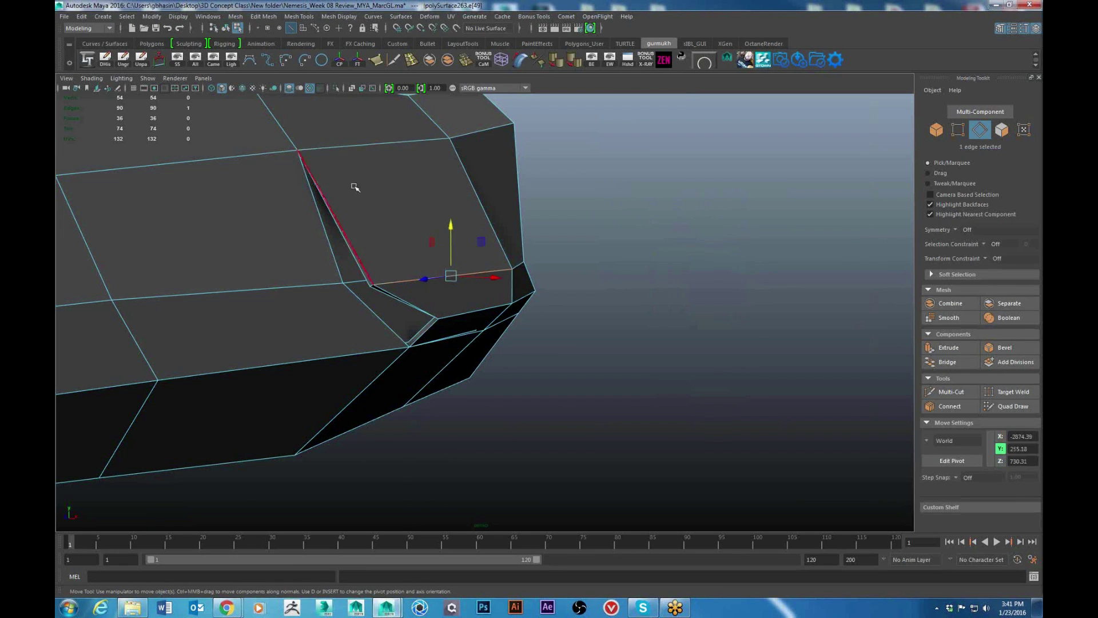
key(F8)
shift+right_click(719, 196)
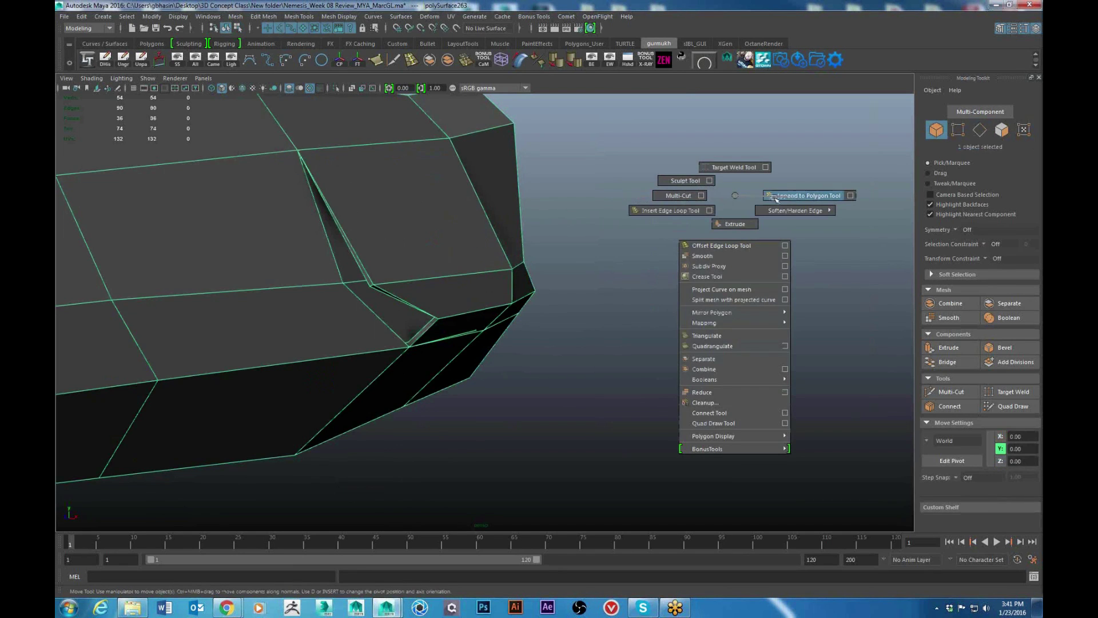
right_drag(447, 199, 447, 171)
click(382, 150)
shift+right_click(636, 212)
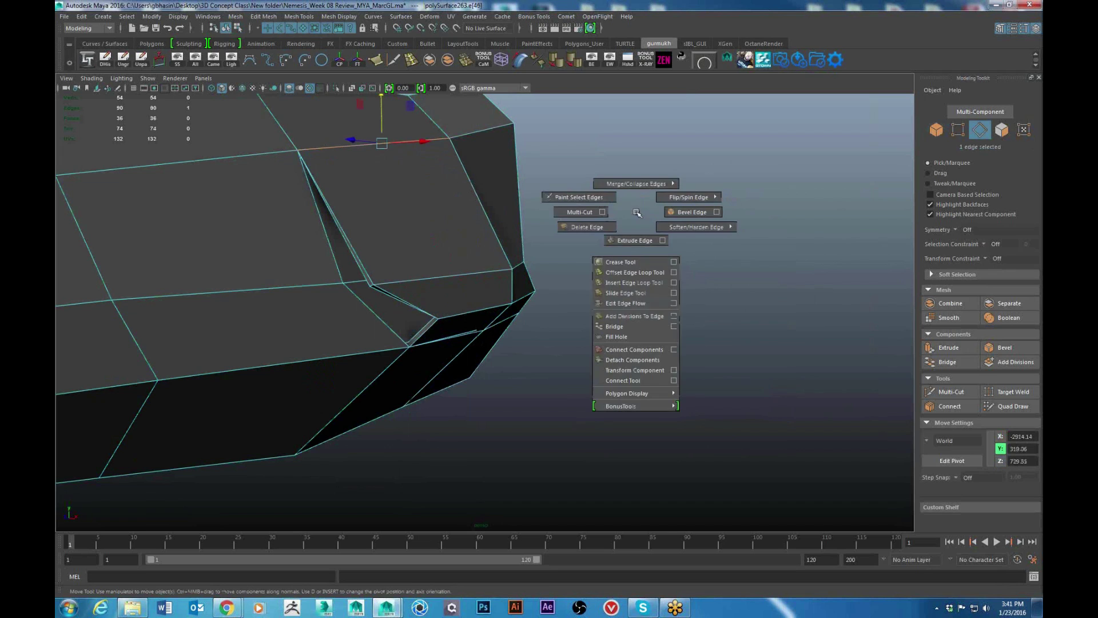
click(611, 217)
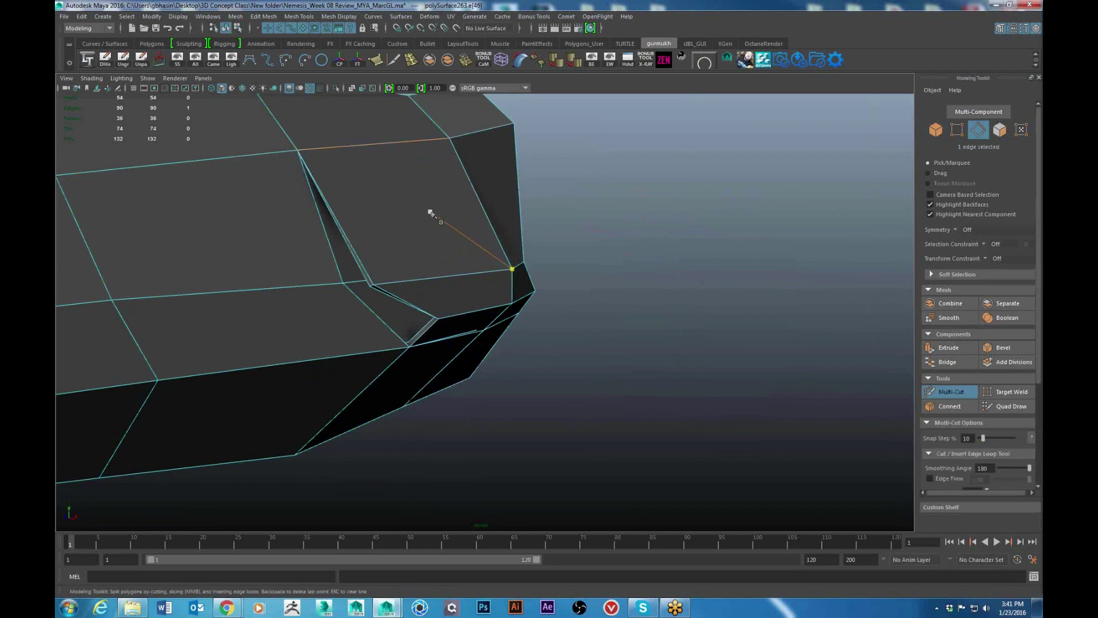
right_drag(431, 213, 348, 212)
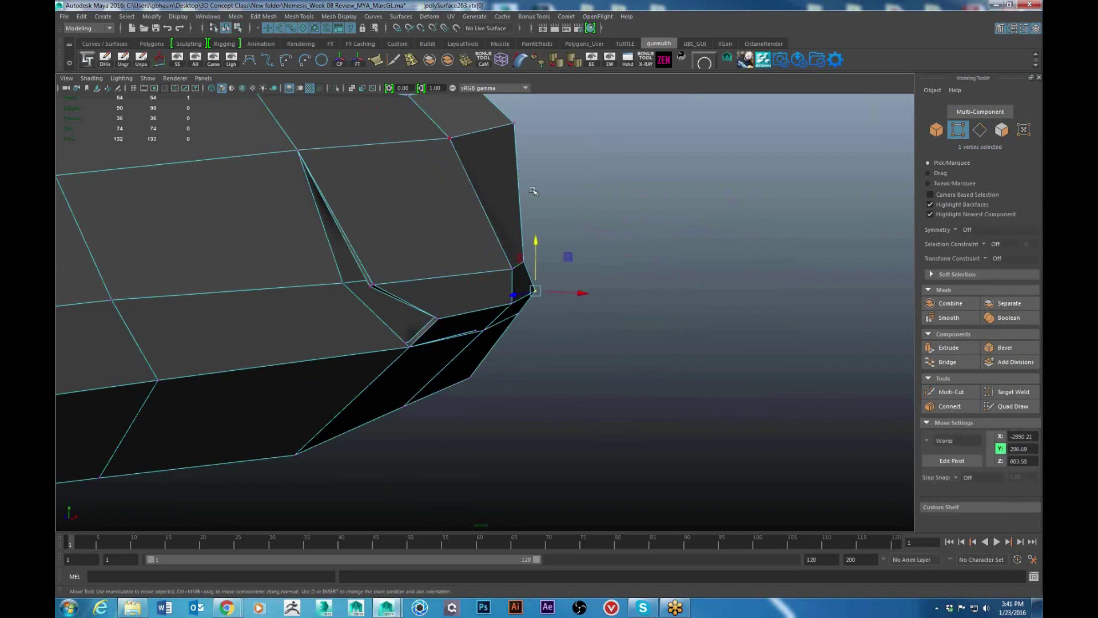
right_click(447, 230)
click(447, 257)
right_click(694, 220)
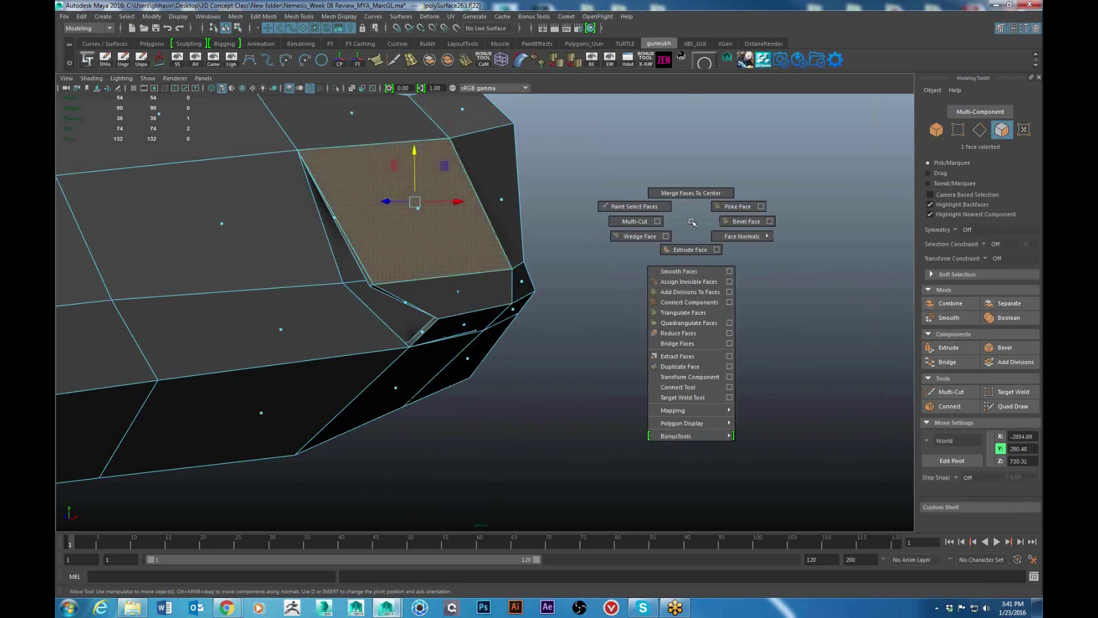
click(329, 165)
right_drag(328, 165, 375, 149)
click(330, 180)
Step: Try to cut a new edge with Multi-Cut across the thin rim strip near the recess's upper corner
alt+drag(493, 289, 526, 366)
scroll(457, 309, up, 4)
alt+middle_drag(389, 255, 440, 352)
alt+drag(440, 352, 509, 305)
alt+middle_drag(509, 305, 603, 299)
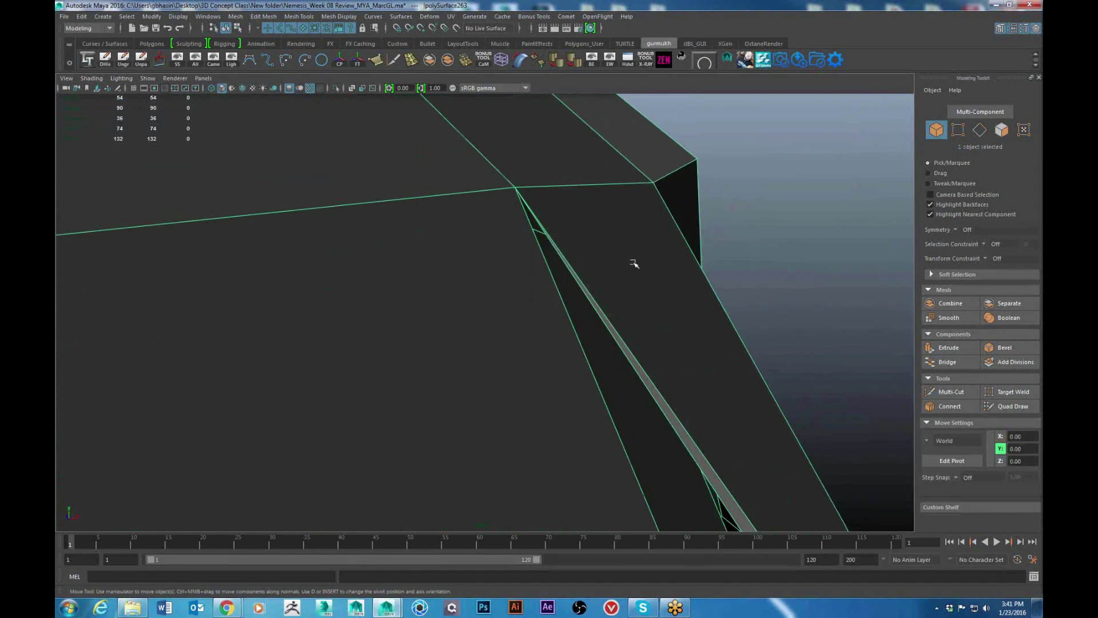
alt+drag(634, 263, 634, 332)
shift+right_drag(640, 327, 560, 326)
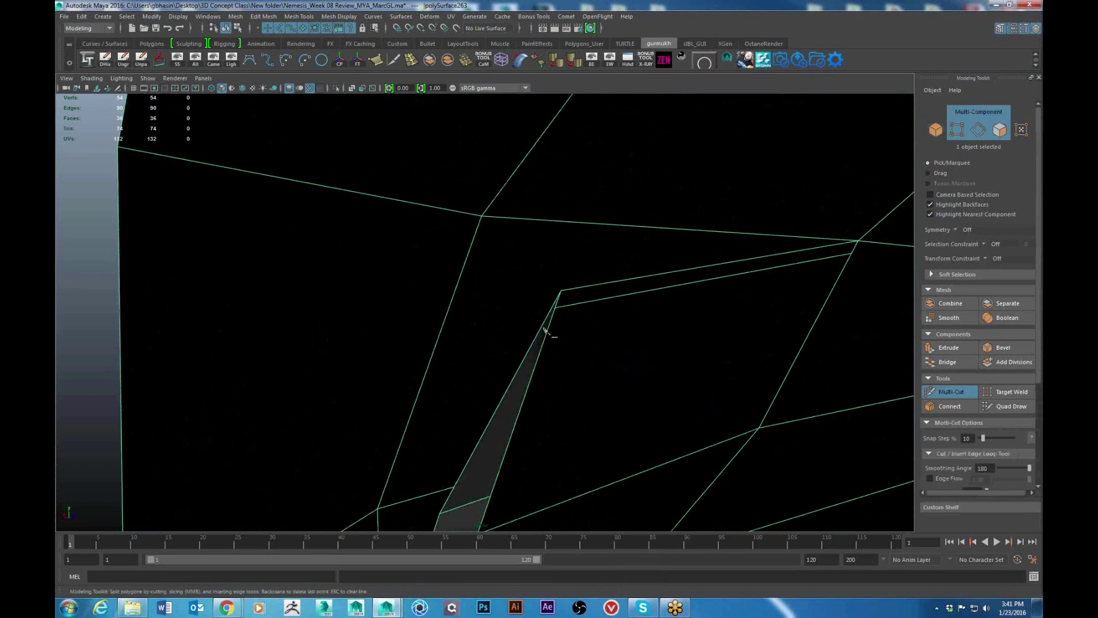
drag(544, 329, 552, 313)
mouse_move(608, 356)
alt+mouse_down()
mouse_move(420, 352)
mouse_move(619, 341)
mouse_move(605, 177)
alt+mouse_up()
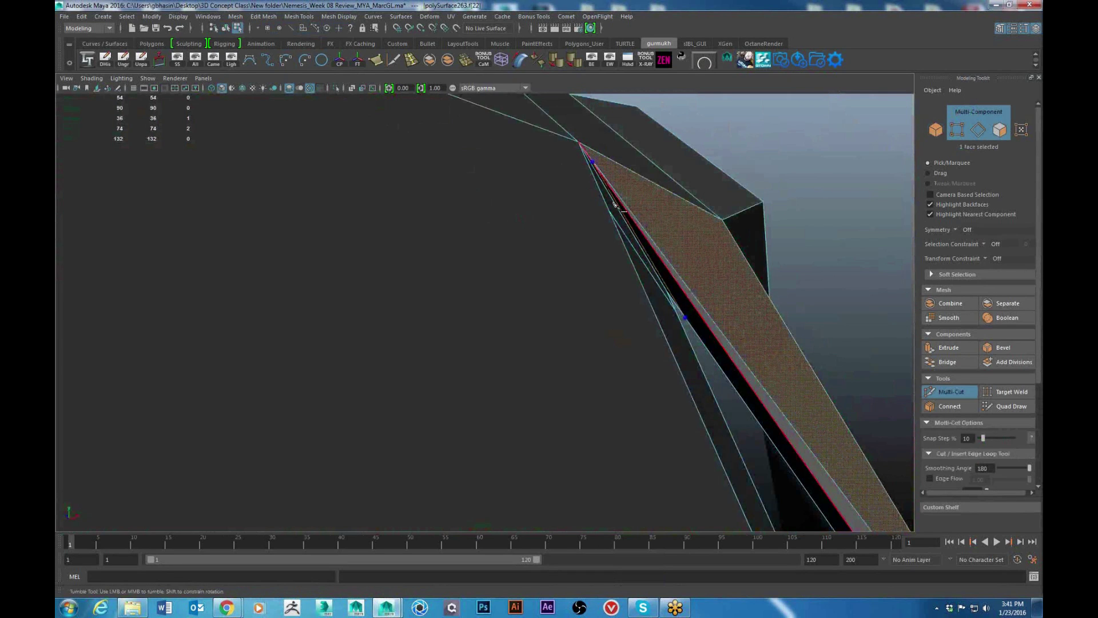
alt+middle_drag(615, 204, 616, 292)
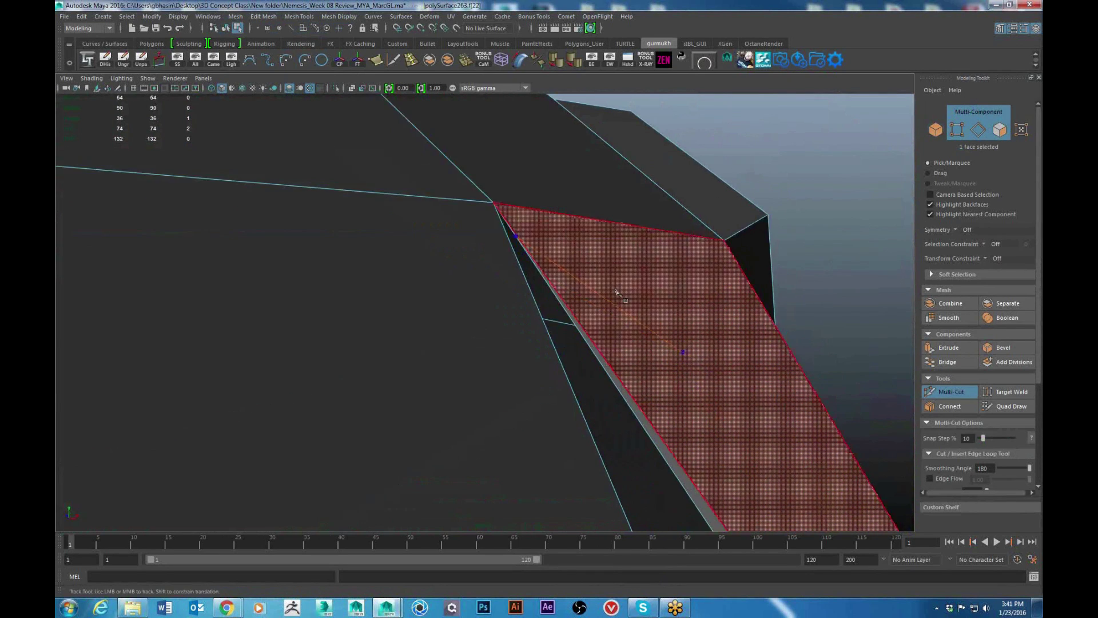
alt+drag(616, 293, 632, 318)
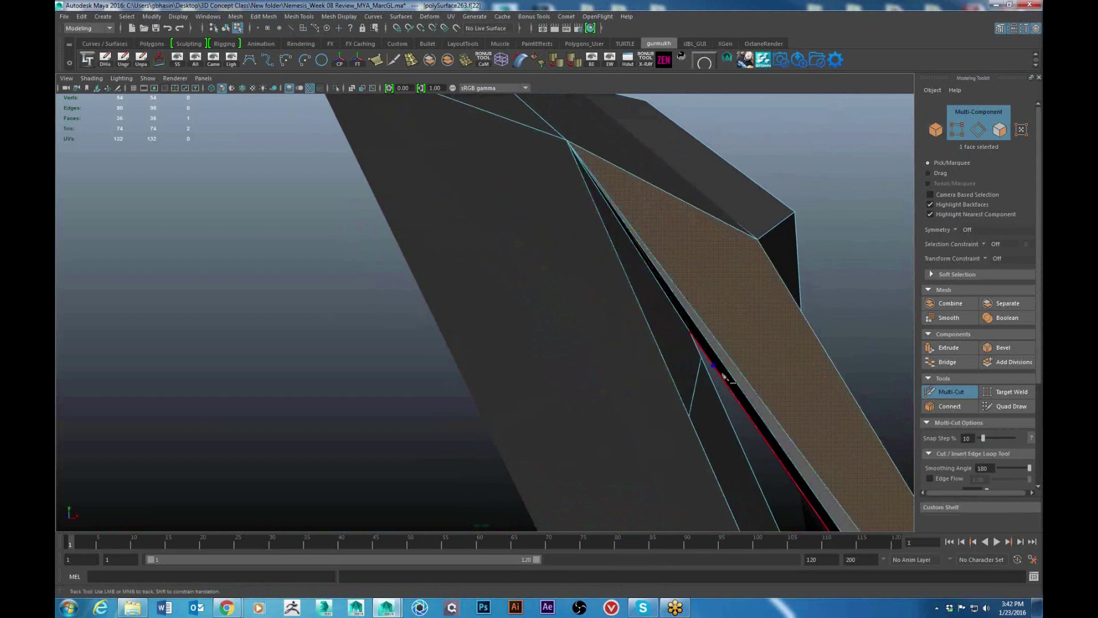
alt+drag(709, 357, 572, 343)
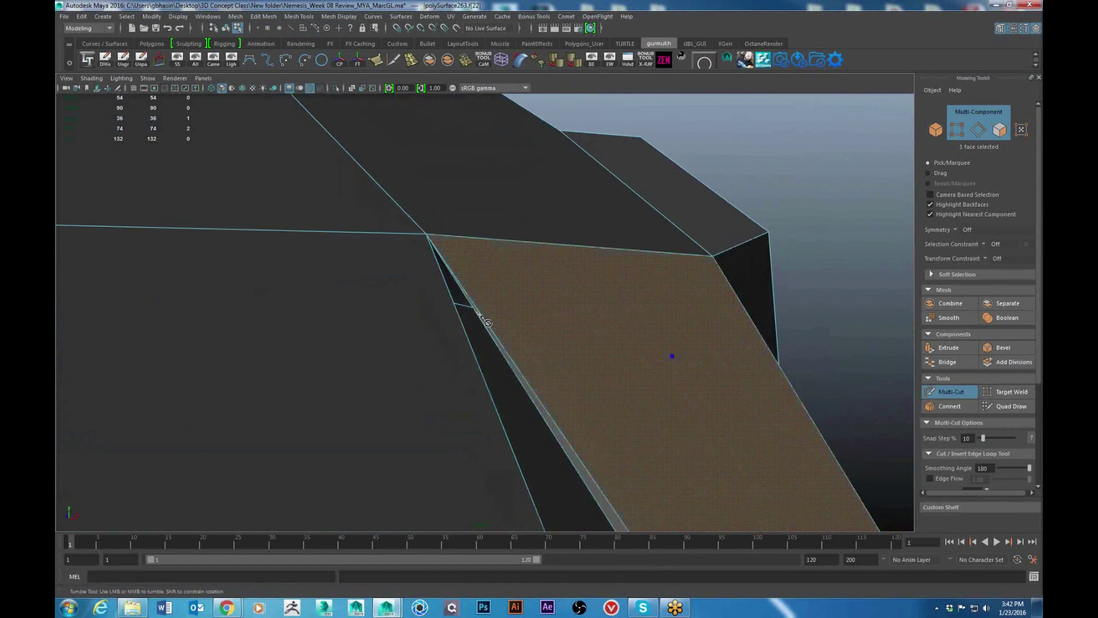
scroll(612, 371, down, 5)
mouse_move(625, 392)
alt+mouse_down()
mouse_move(549, 380)
mouse_move(621, 386)
alt+mouse_up()
scroll(552, 379, up, 3)
alt+right_drag(624, 390, 606, 319)
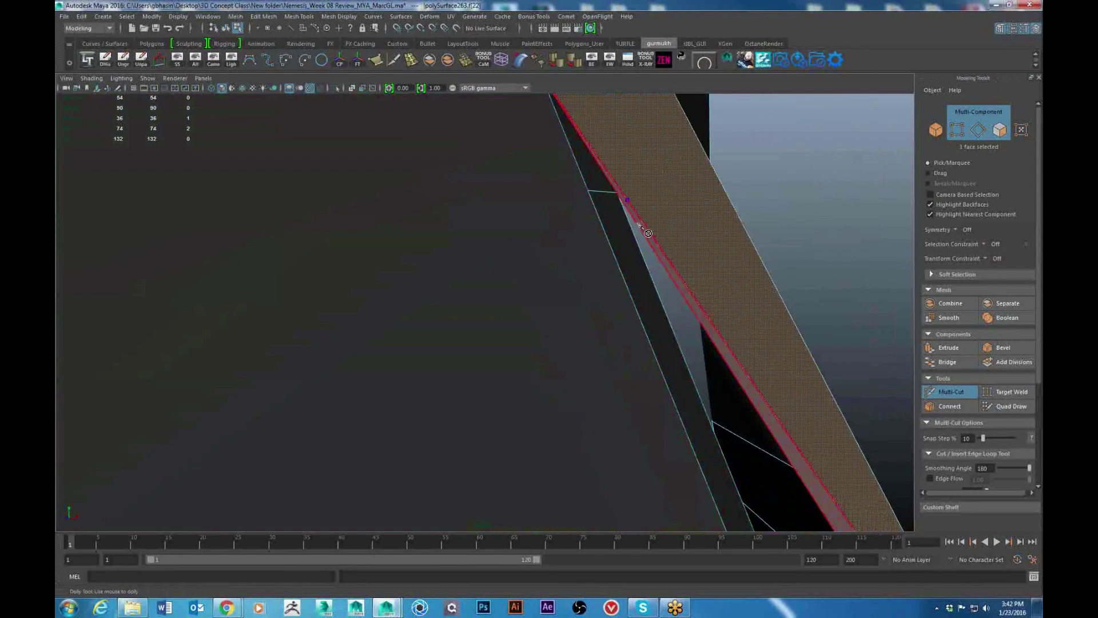
alt+drag(663, 292, 578, 375)
Step: Delete the recess's thin rim strip faces and the connected inner panel faces behind them
key(w)
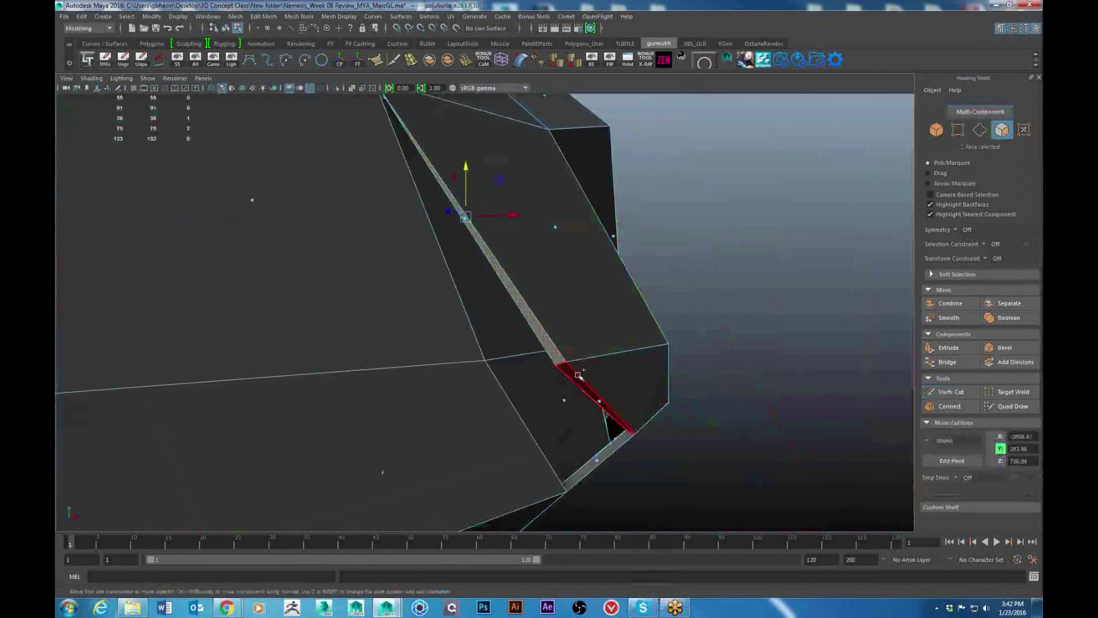
key(Delete)
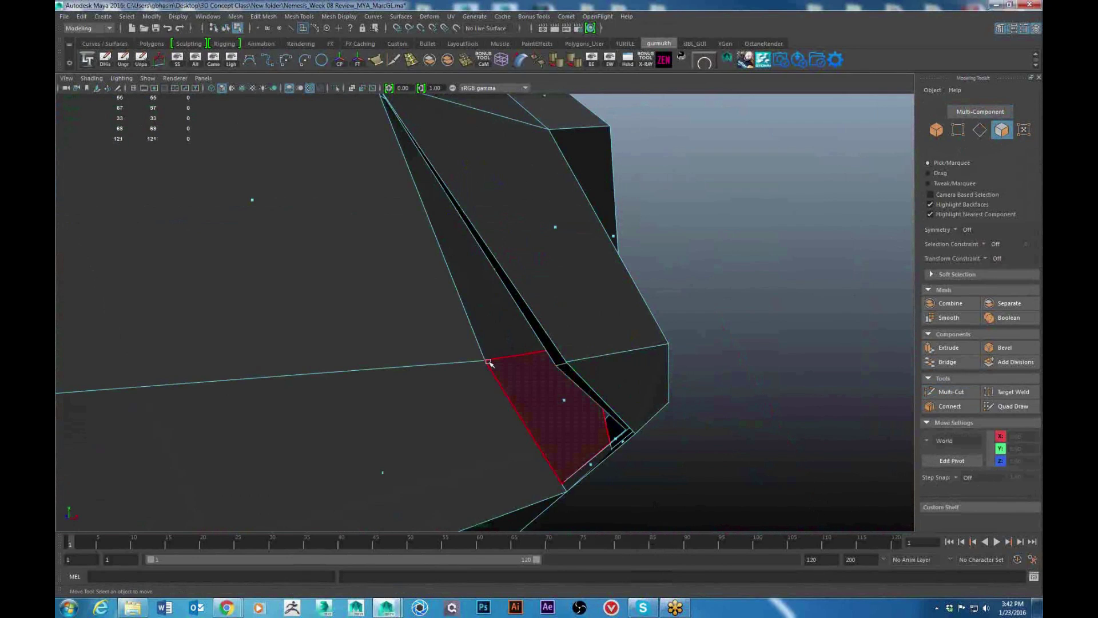
mouse_move(553, 353)
alt+mouse_down()
mouse_move(620, 412)
mouse_move(612, 426)
mouse_move(568, 361)
alt+mouse_up()
click(574, 381)
shift+double_click(594, 359)
key(Delete)
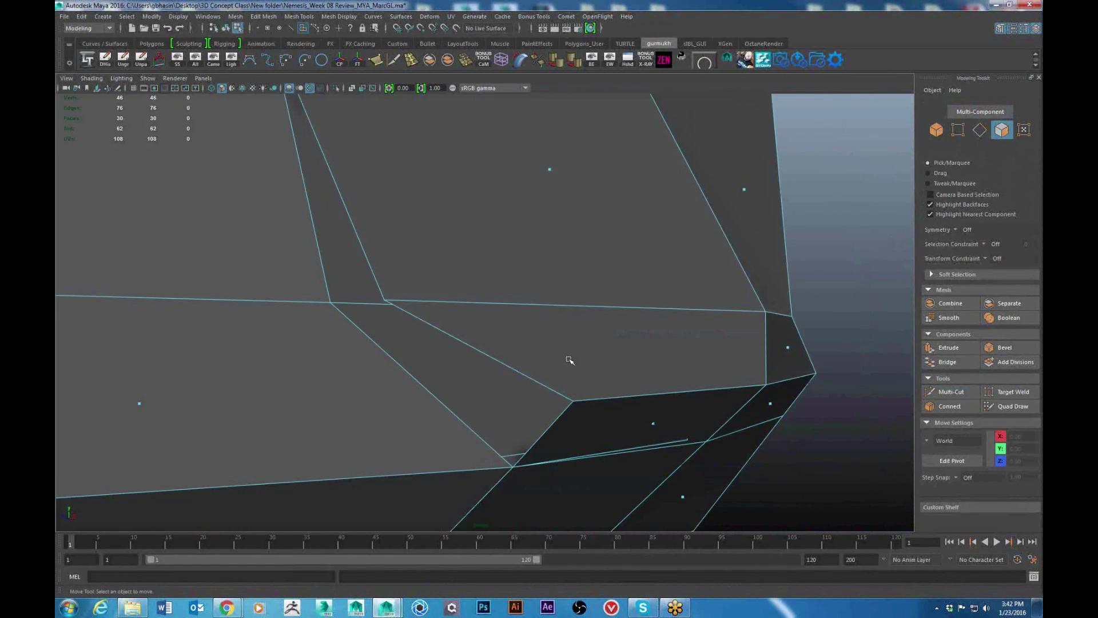
Step: Extrude the recess's three open rear border edges inward with a thickness of about -1.4 to form a thin rim strip
right_drag(467, 249, 469, 200)
click(540, 430)
scroll(512, 416, down, 5)
alt+middle_drag(509, 413, 511, 436)
alt+drag(510, 436, 506, 452)
shift+click(498, 361)
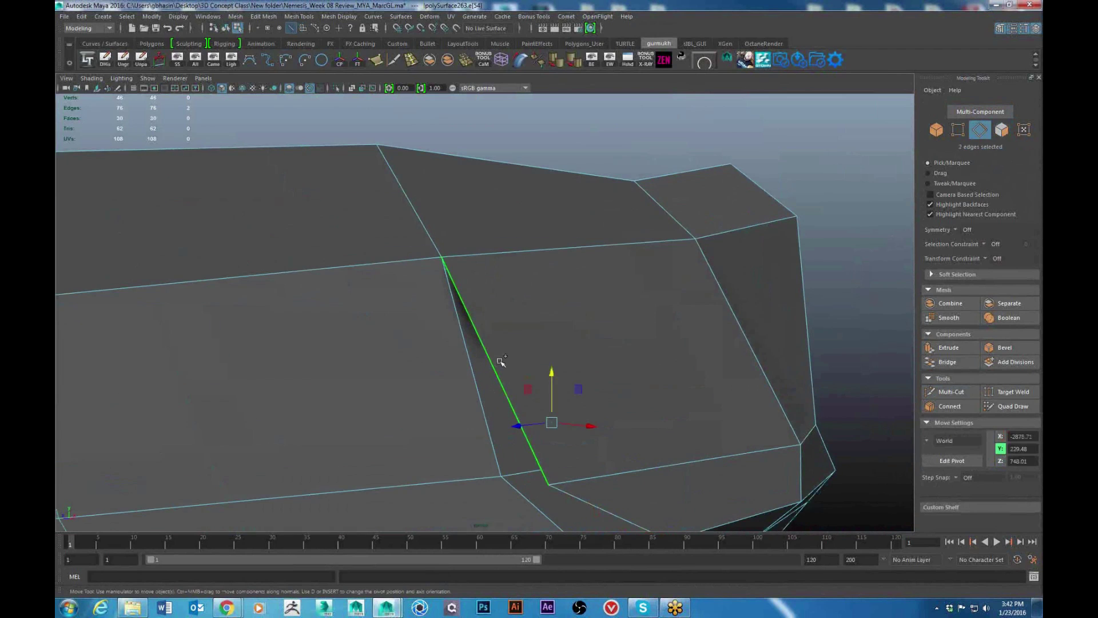
alt+drag(614, 374, 634, 366)
shift+right_drag(610, 352, 628, 383)
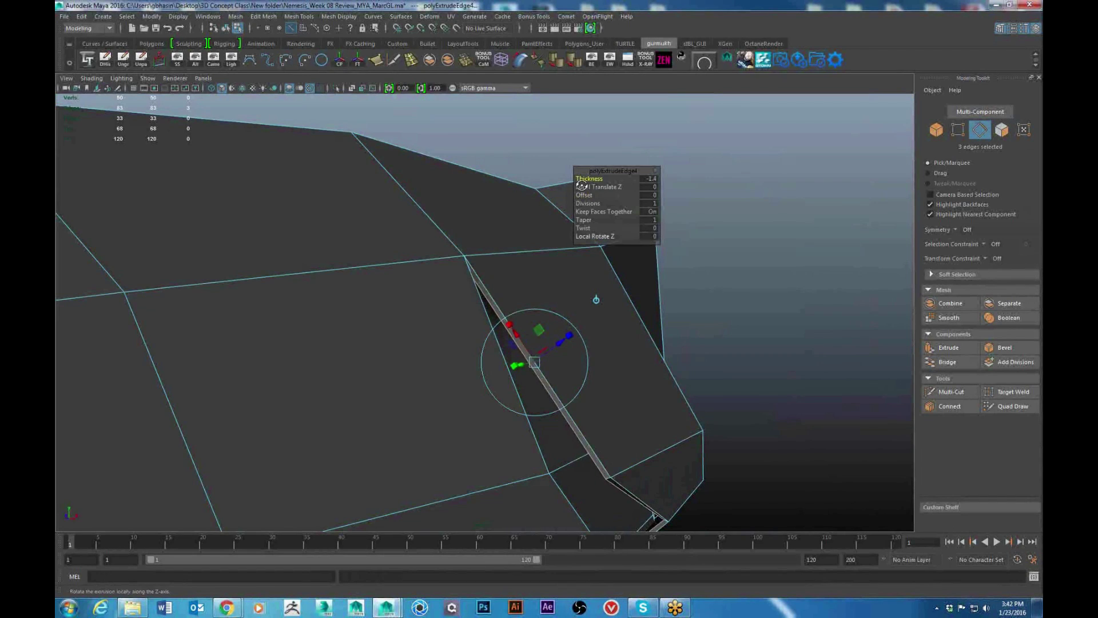
mouse_move(582, 185)
alt+mouse_down()
mouse_move(574, 336)
mouse_move(598, 180)
alt+mouse_up()
alt+drag(498, 366, 645, 338)
Step: Insert a Multi-Cut edge loop along the fuselage side just below the recess's upper corner
right_drag(424, 251, 425, 174)
click(425, 174)
shift+right_drag(454, 307, 371, 340)
alt+drag(371, 340, 500, 316)
shift+right_drag(500, 314, 304, 296)
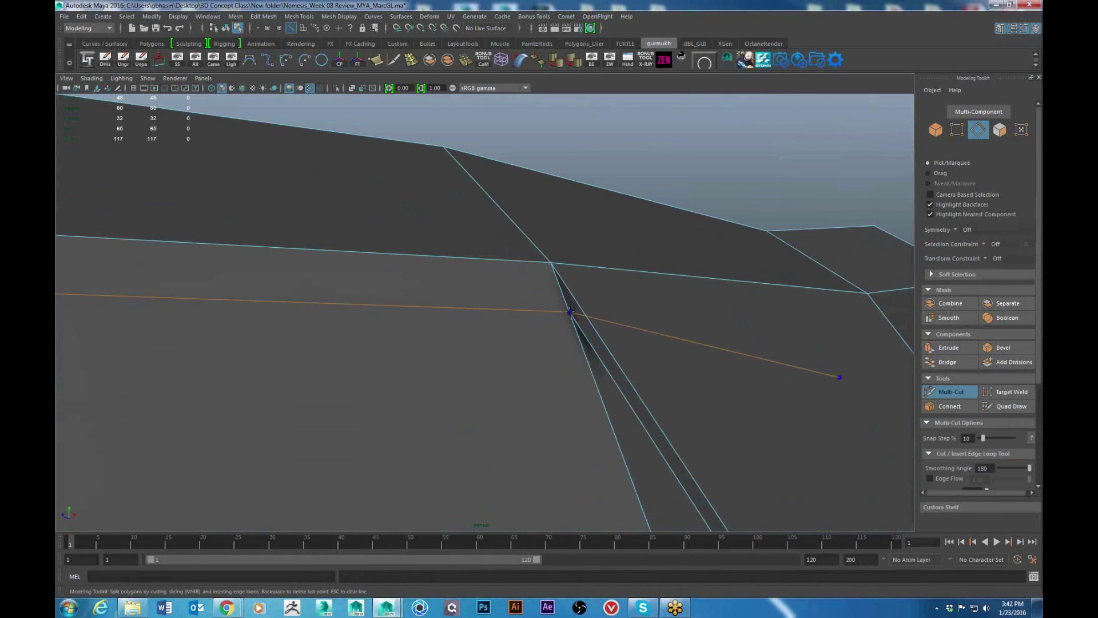
Step: Snap the rim strip's upper inner vertex onto the vertex where the new loop meets the recess edge
key(w)
right_drag(583, 294, 480, 284)
alt+drag(523, 286, 563, 378)
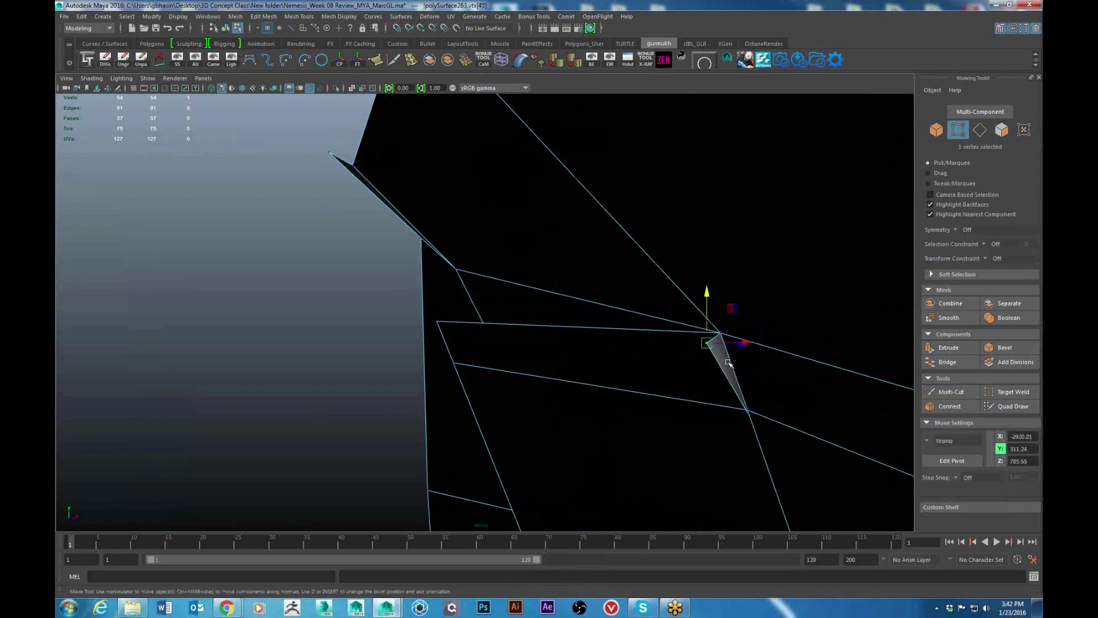
mouse_move(707, 341)
mouse_down()
mouse_move(773, 422)
mouse_move(698, 410)
mouse_move(609, 364)
mouse_move(571, 311)
mouse_up()
right_drag(571, 311, 607, 284)
click(588, 379)
alt+right_drag(588, 380, 613, 456)
alt+drag(613, 456, 478, 252)
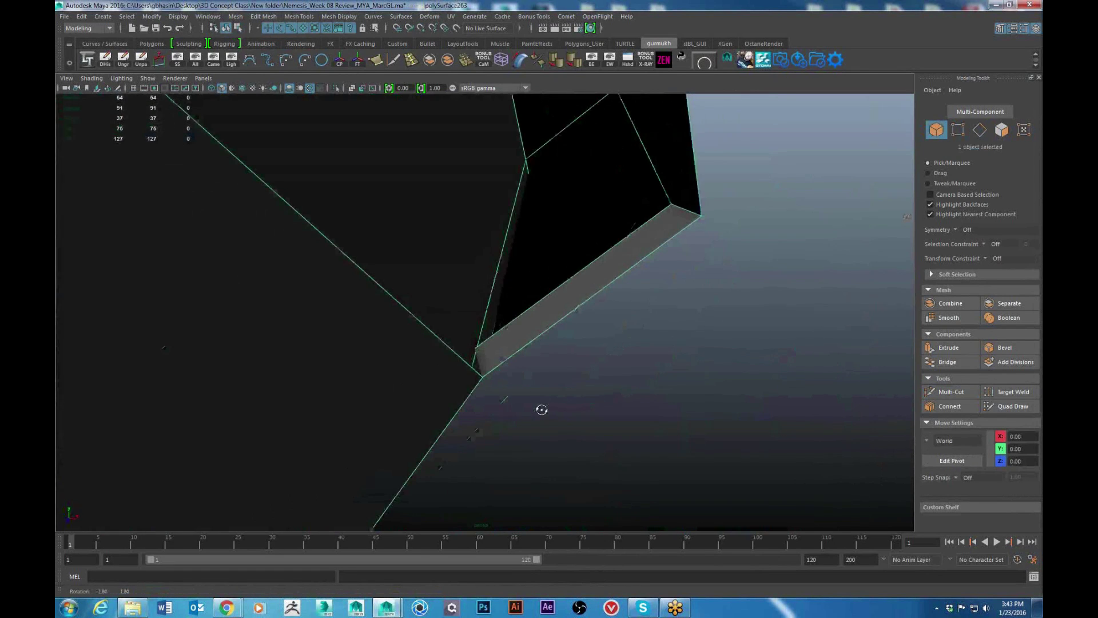
Step: Reposition the rim strip's lower inner vertices to fit the recess's lower corners
right_drag(586, 291, 540, 290)
click(593, 327)
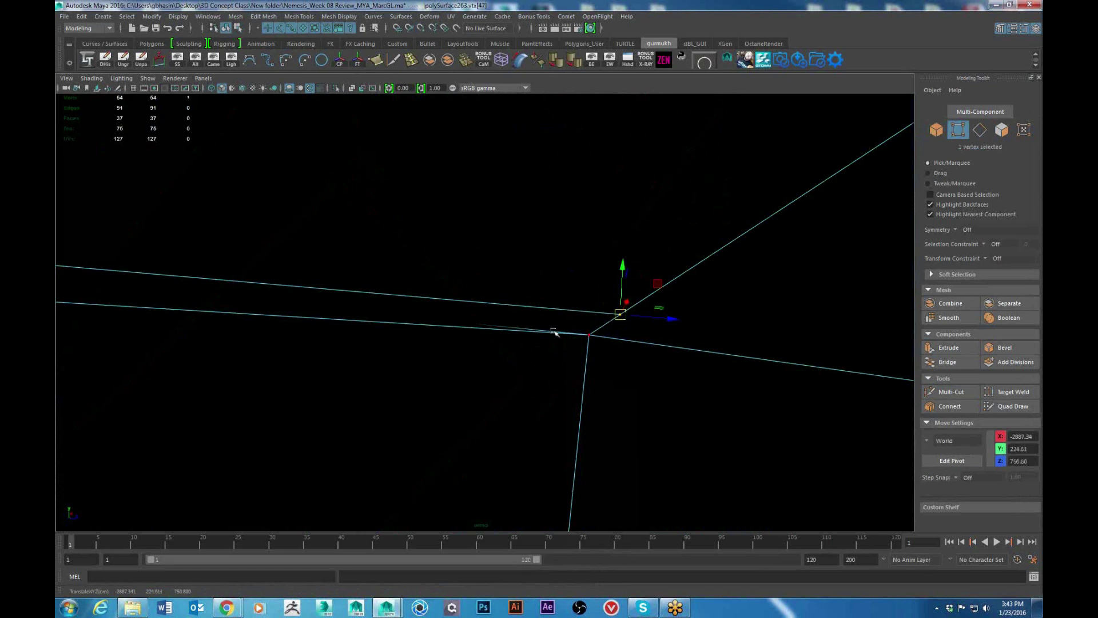
mouse_move(553, 331)
alt+mouse_down()
mouse_move(460, 345)
mouse_move(530, 300)
mouse_move(603, 306)
mouse_move(601, 381)
mouse_move(603, 372)
alt+mouse_up()
click(595, 321)
alt+drag(658, 332, 539, 327)
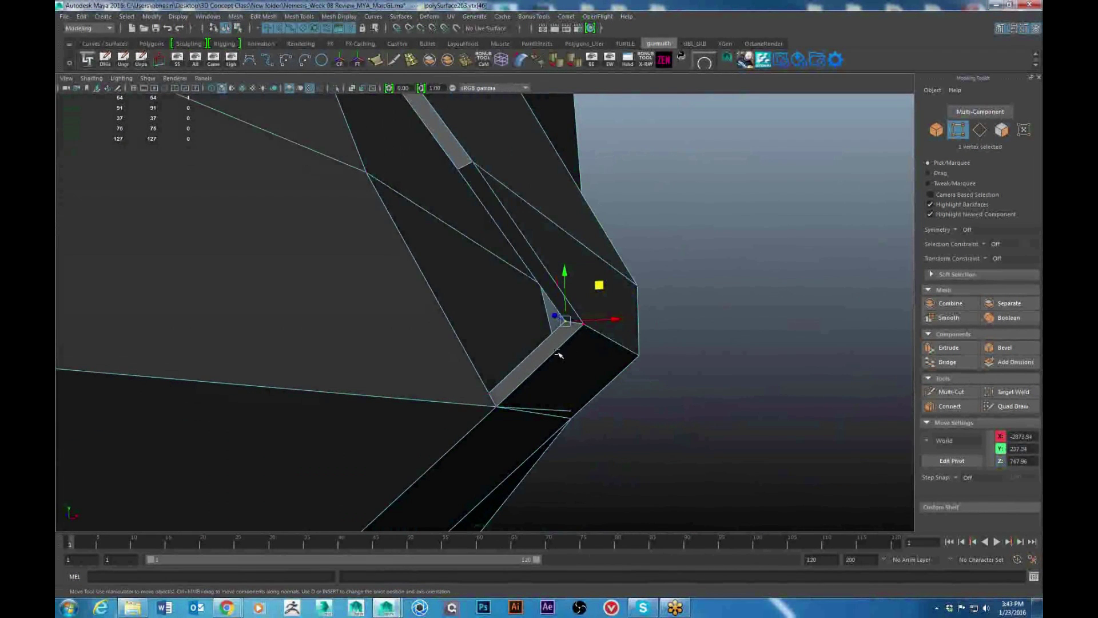
Step: Merge the fuselage mesh's coincident vertices with a 0.001 distance threshold
alt+drag(529, 228, 607, 382)
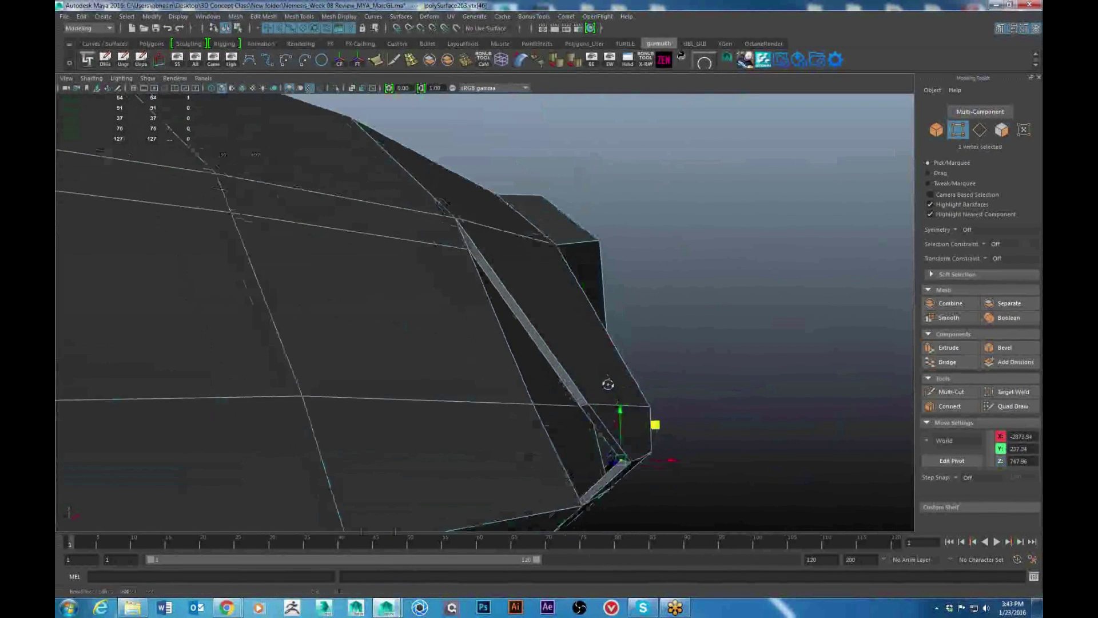
alt+middle_drag(608, 382, 608, 385)
alt+drag(608, 384, 506, 249)
key(F8)
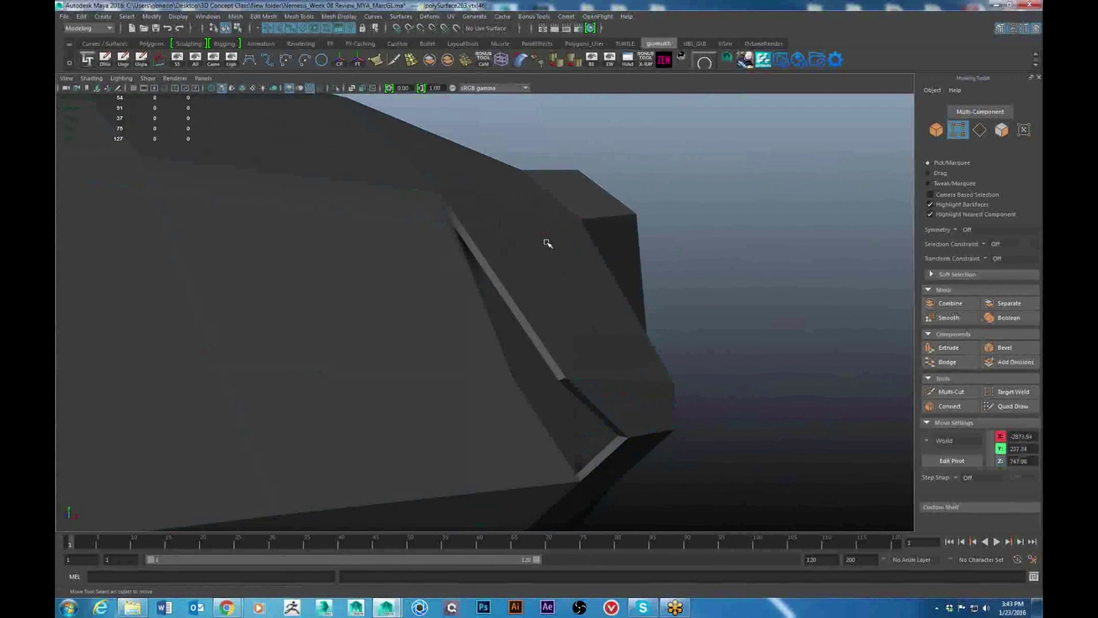
key(g)
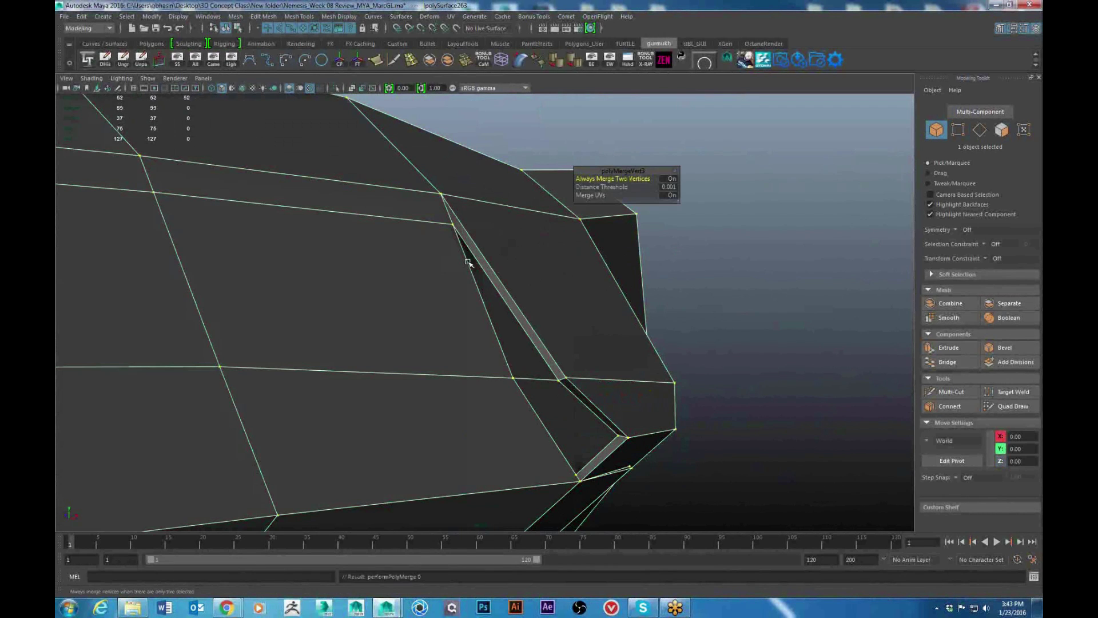
Step: Delete the leftover inner face at the recess's upper corner and the thin strip face along the inner panel's lower edge
alt+drag(611, 424, 416, 360)
key(F11)
click(530, 298)
key(Delete)
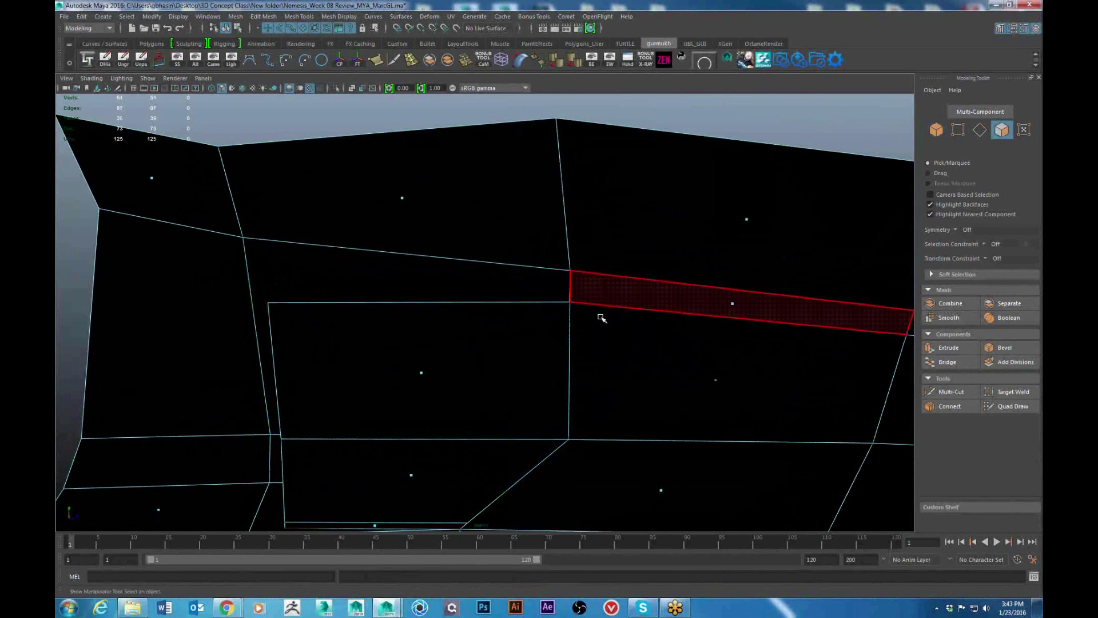
scroll(589, 328, down, 4)
alt+middle_drag(480, 479, 507, 380)
scroll(508, 379, up, 5)
click(424, 386)
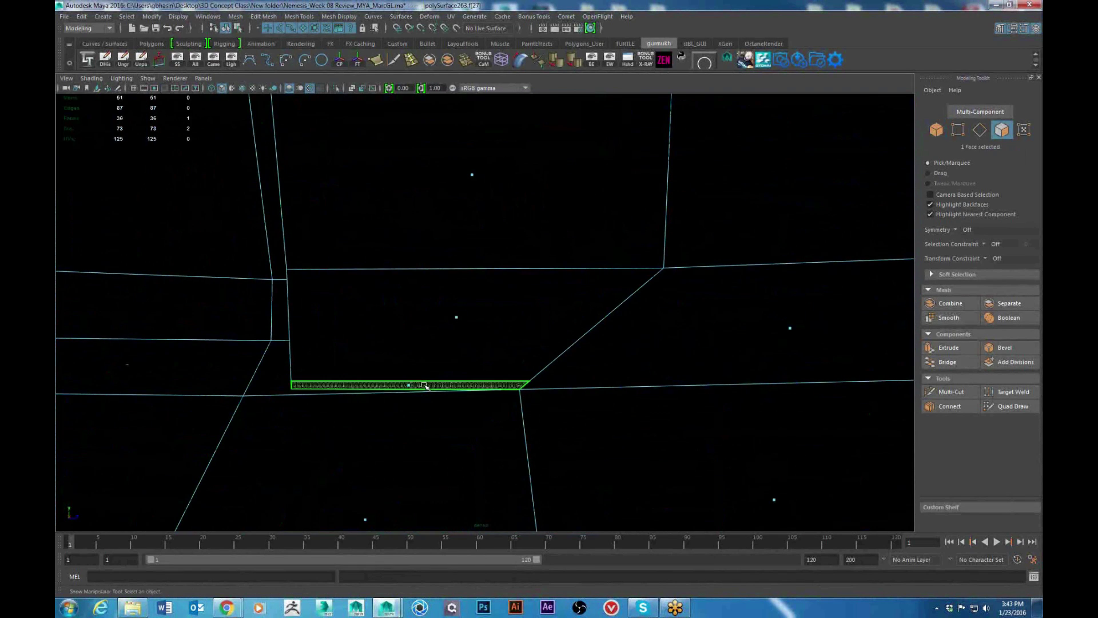
key(Delete)
Step: Extrude the rim strip's three inner edges along the recess's rear border
alt+drag(443, 383, 521, 416)
alt+middle_drag(520, 415, 521, 422)
alt+drag(520, 422, 333, 326)
alt+middle_drag(334, 326, 409, 289)
right_drag(409, 290, 426, 219)
click(465, 375)
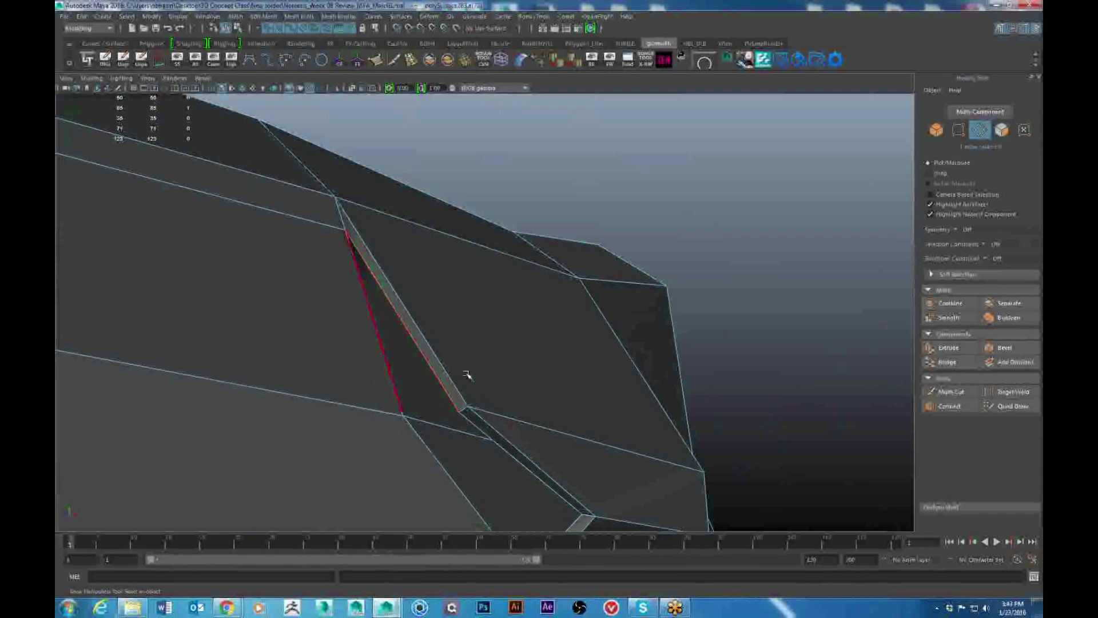
alt+drag(465, 375, 495, 337)
shift+click(496, 337)
shift+right_drag(527, 363, 525, 387)
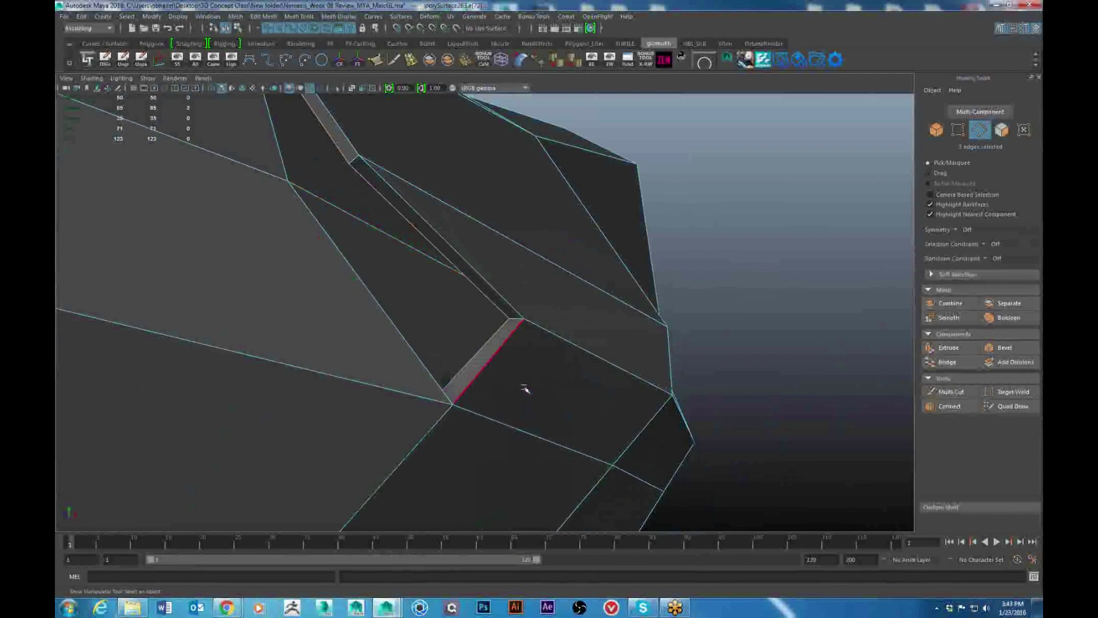
alt+drag(525, 387, 400, 286)
Step: Move the extruded rim edges rearward along Z inside the fuselage toward the inner panel's rear edge
key(w)
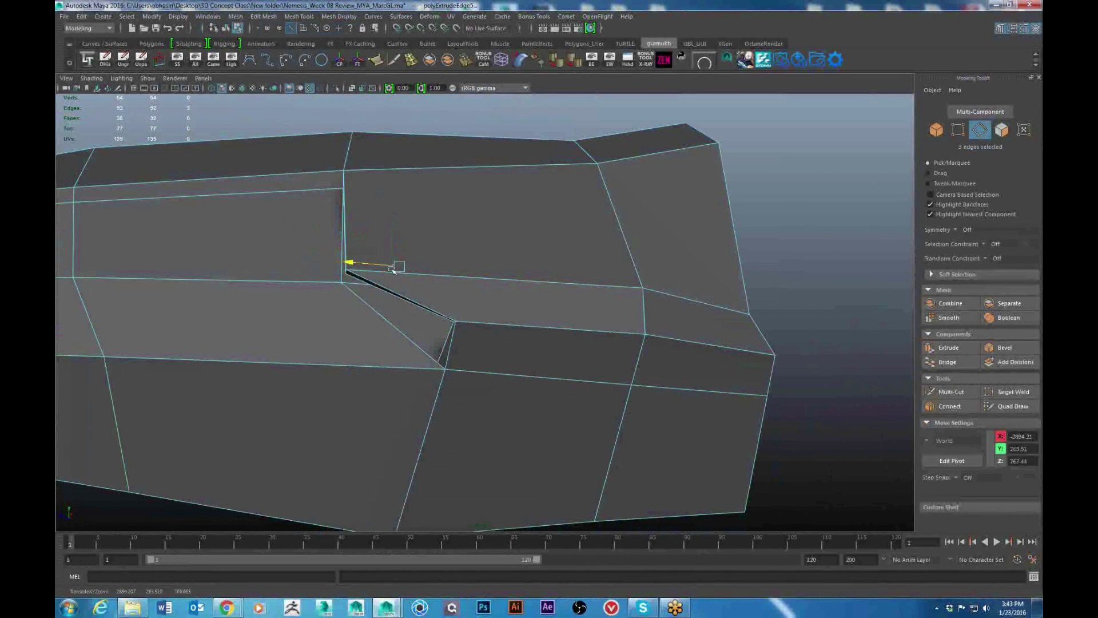
drag(502, 281, 502, 281)
alt+drag(375, 331, 412, 268)
key(r)
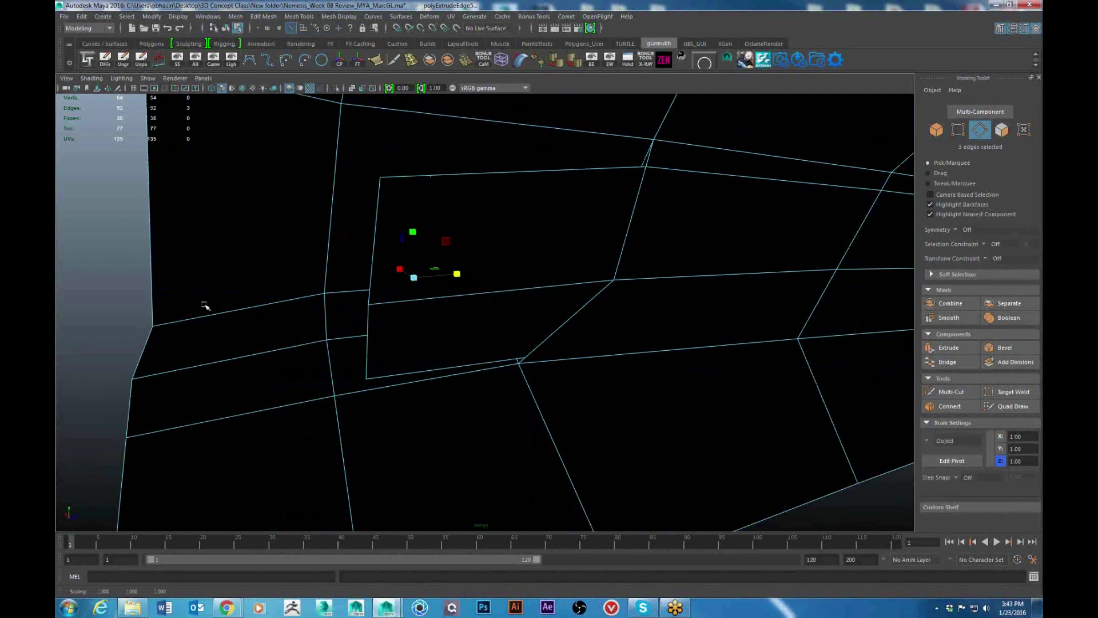
key(w)
drag(459, 271, 398, 211)
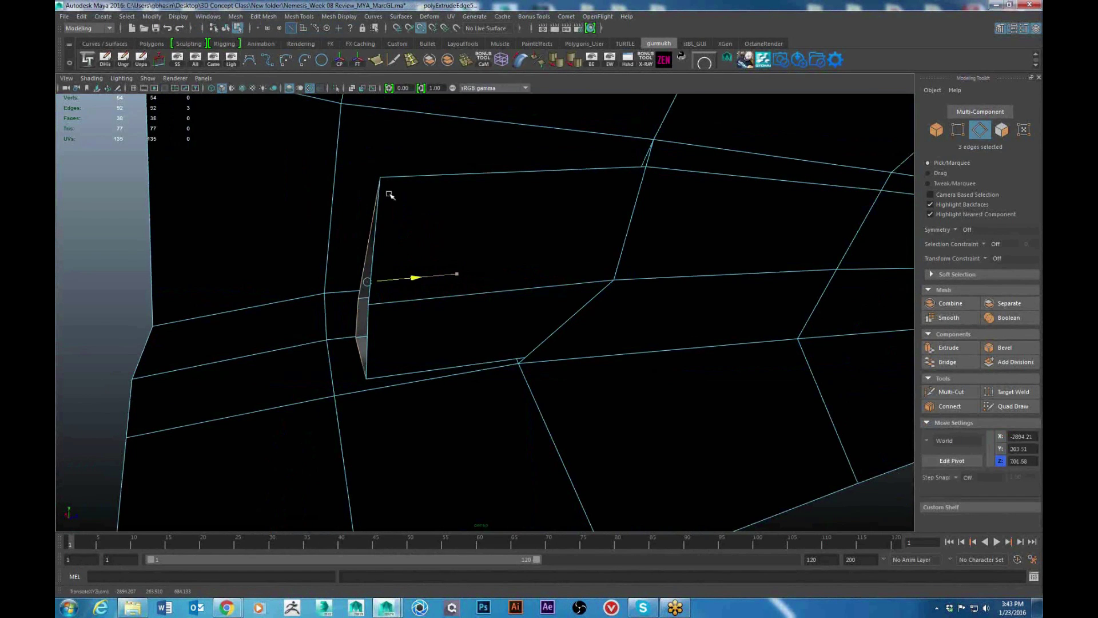
Step: Merge the extruded rim's end vertices with the inner panel's upper and lower rear corner vertices
alt+drag(455, 278, 410, 216)
right_drag(409, 214, 298, 204)
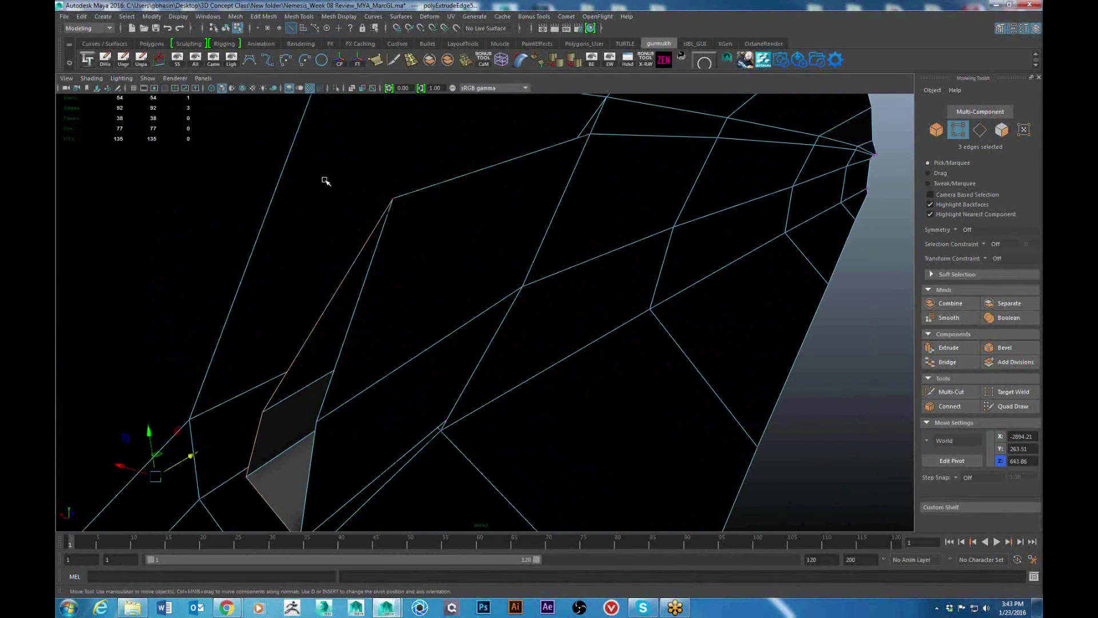
shift+click(403, 222)
shift+right_click(456, 246)
shift+right_drag(462, 206, 456, 205)
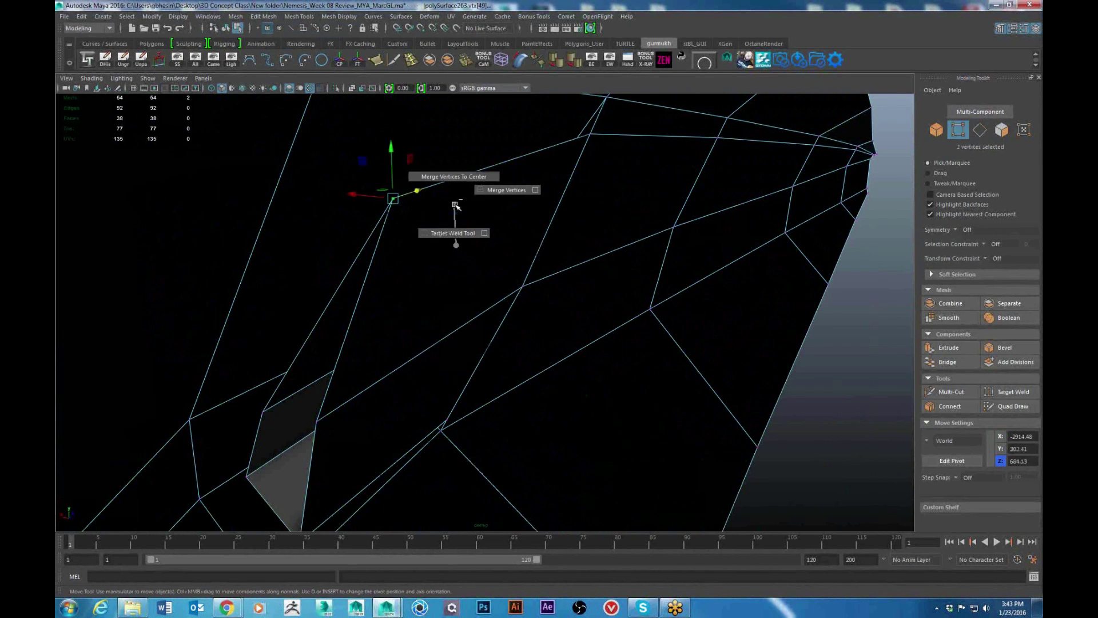
shift+right_drag(522, 187, 523, 186)
scroll(523, 186, down, 4)
mouse_move(522, 186)
alt+mouse_down()
mouse_move(438, 321)
mouse_move(426, 257)
alt+mouse_up()
drag(420, 247, 447, 269)
shift+right_drag(509, 306, 563, 246)
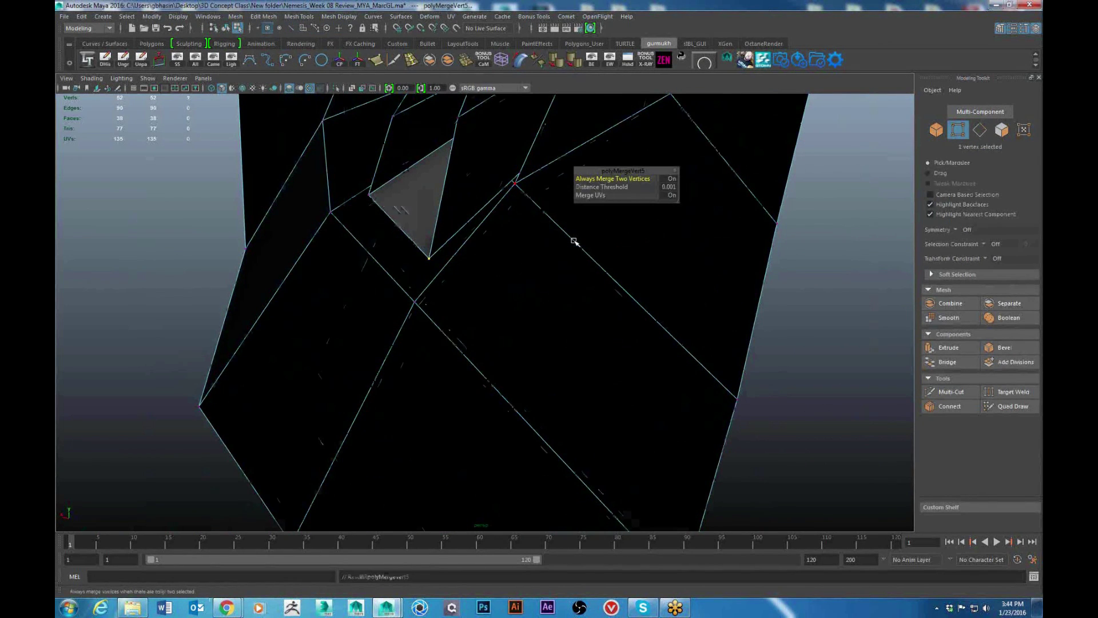
Step: Examine the rebuilt recess from outside in smooth preview and in the unsmoothed display
scroll(574, 241, down, 3)
alt+drag(574, 241, 502, 291)
key(w)
right_drag(487, 222, 525, 169)
scroll(498, 264, down, 5)
alt+drag(498, 265, 541, 353)
key(3)
scroll(521, 323, up, 3)
key(1)
alt+drag(505, 266, 499, 342)
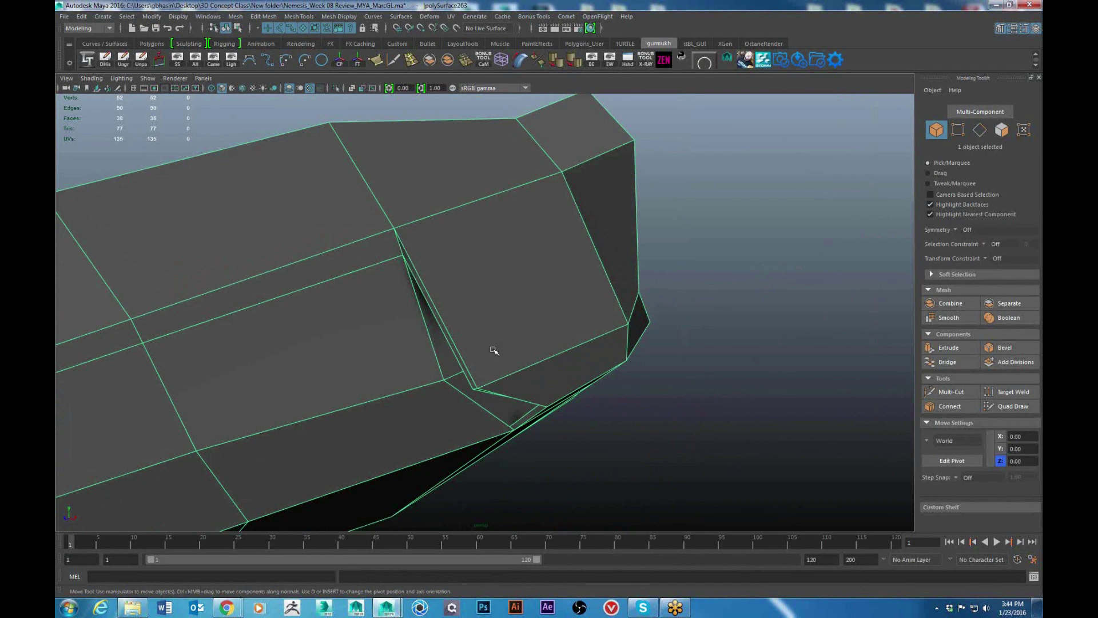
alt+drag(486, 350, 413, 368)
scroll(475, 328, down, 5)
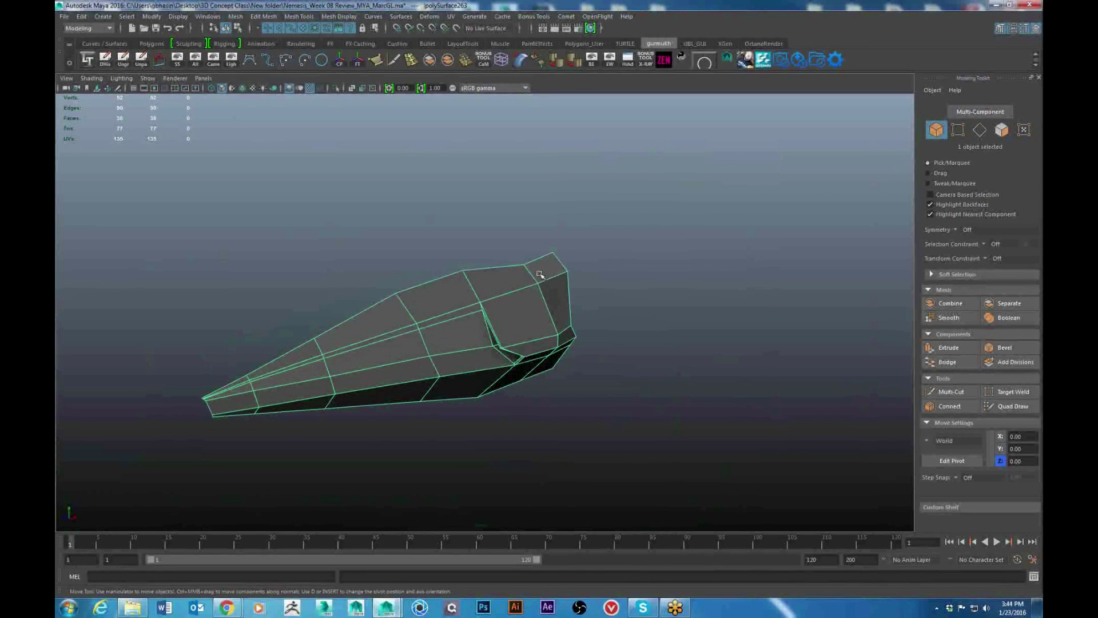
alt+drag(499, 347, 505, 395)
scroll(491, 350, up, 6)
Step: In the side view, move the two vertices at the rim's middle bend slightly away from the nose
key(space)
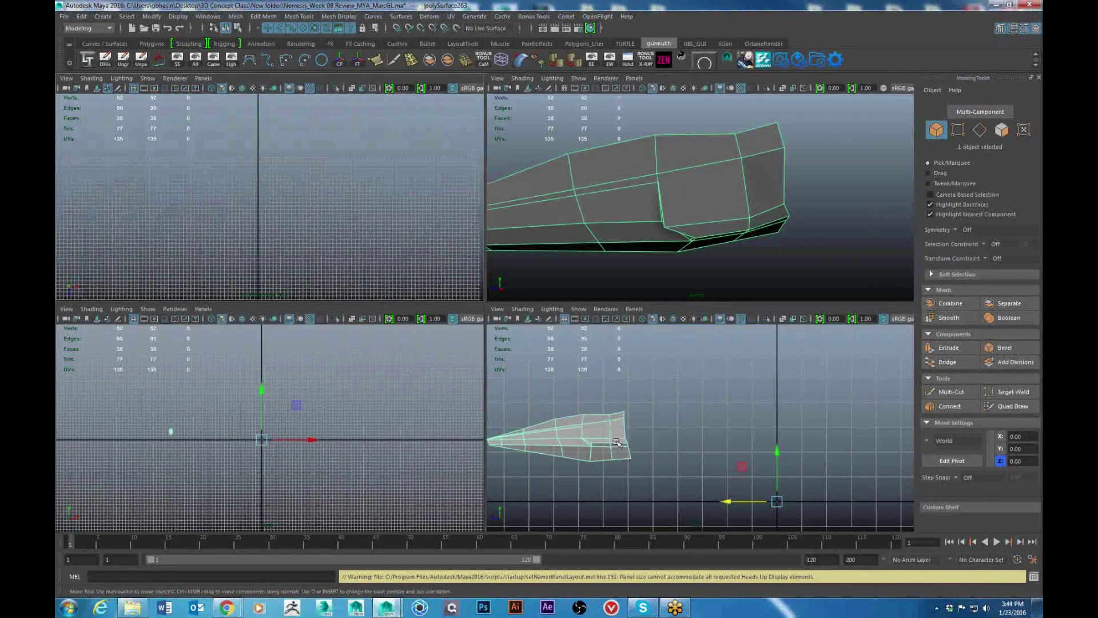
key(space)
scroll(612, 439, up, 3)
alt+middle_drag(303, 414, 546, 373)
scroll(514, 343, up, 3)
right_drag(434, 275, 300, 272)
key(space)
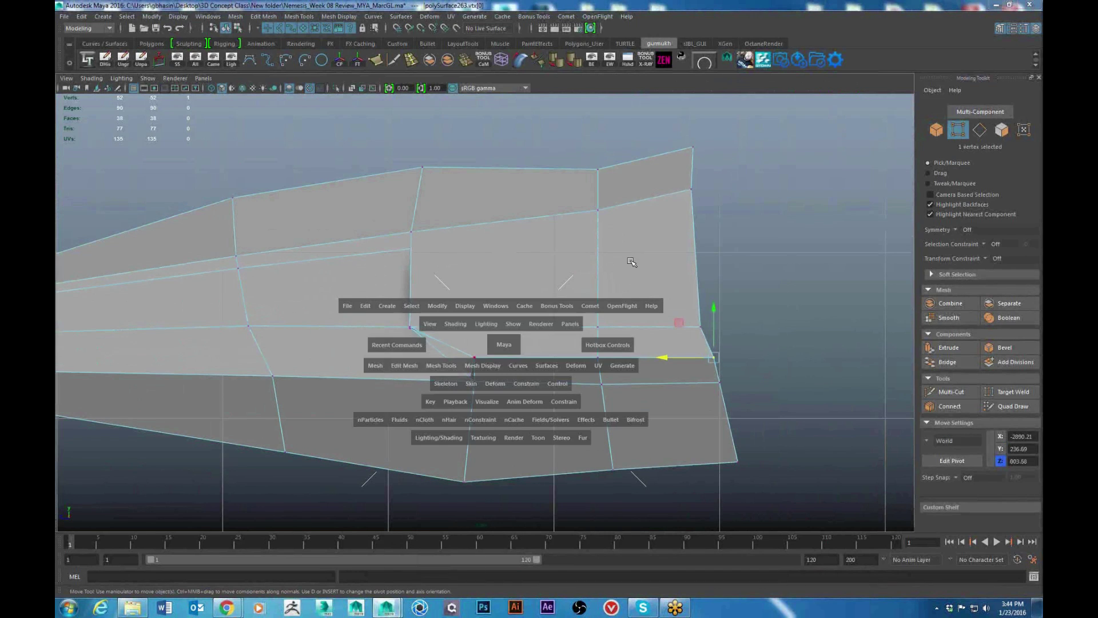
key(space)
alt+drag(441, 346, 512, 322)
drag(487, 364, 461, 402)
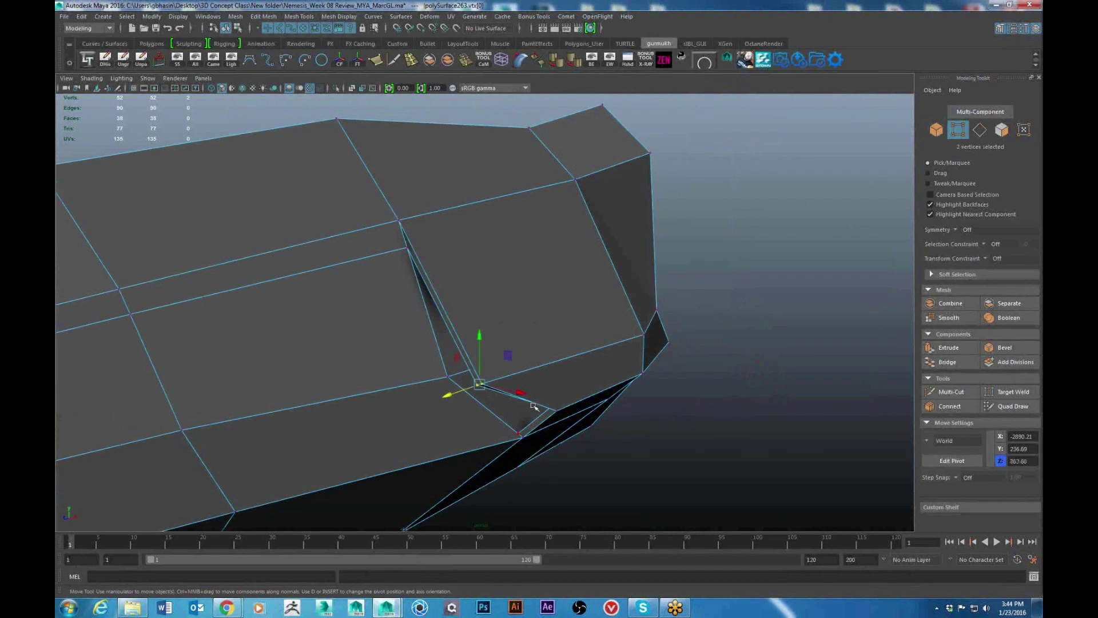
key(space)
key(space)
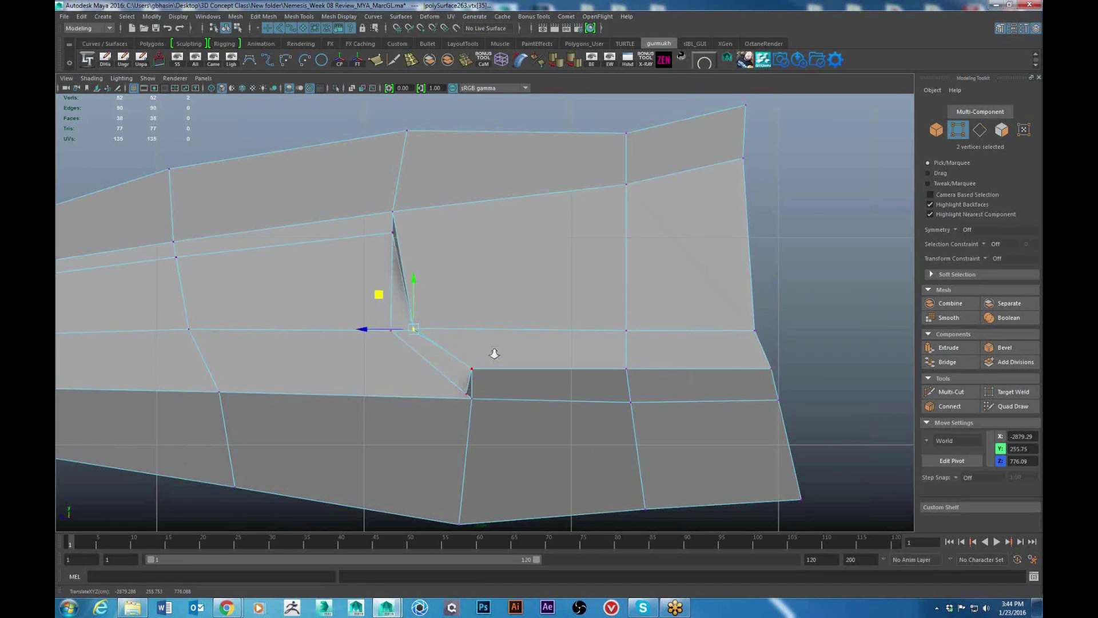
alt+right_drag(495, 354, 496, 358)
Step: Select the rim's inner vertices at the middle and lower bends and move them slightly toward the nose in the side view
key(space)
key(space)
mouse_move(590, 274)
alt+mouse_down()
mouse_move(604, 287)
mouse_move(578, 289)
alt+mouse_up()
click(615, 472)
shift+click(509, 393)
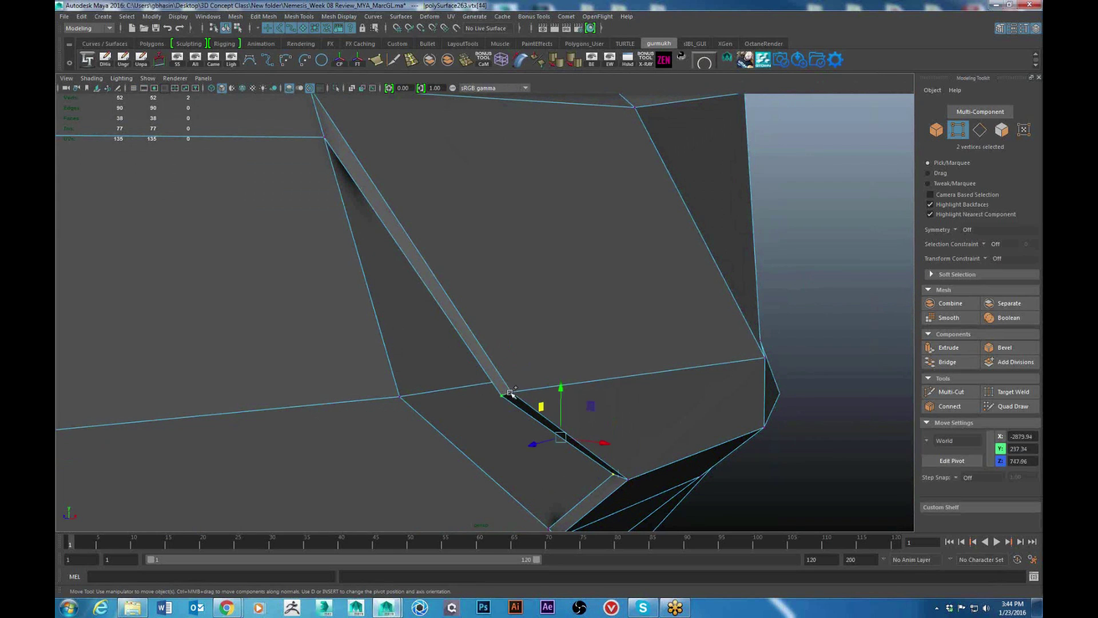
alt+right_drag(558, 379, 553, 381)
alt+drag(579, 386, 554, 381)
key(space)
key(space)
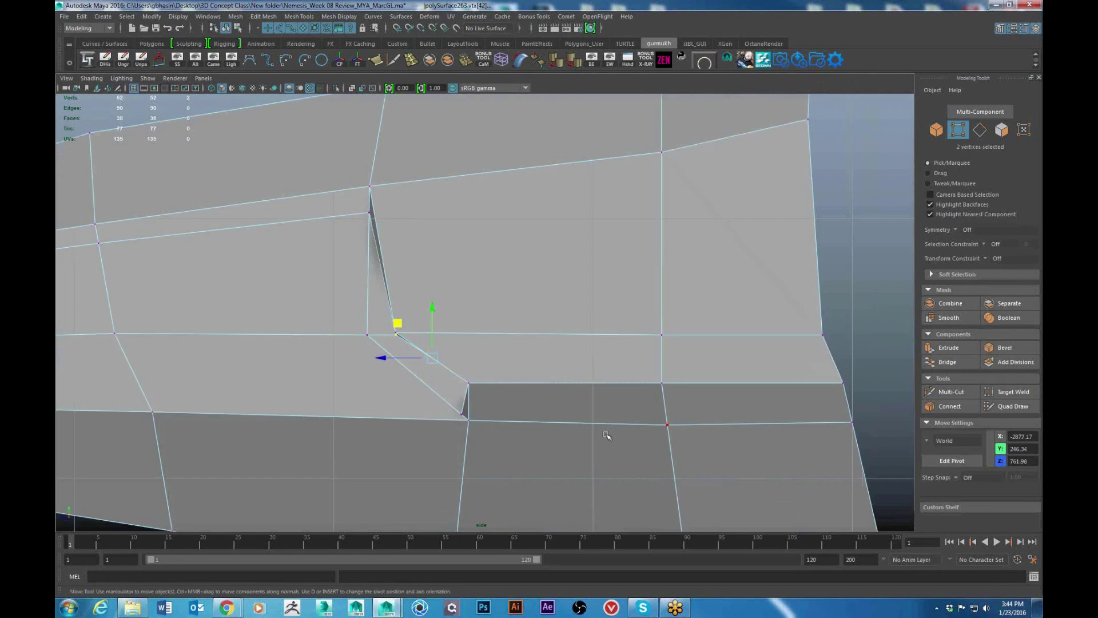
alt+middle_drag(485, 410, 506, 387)
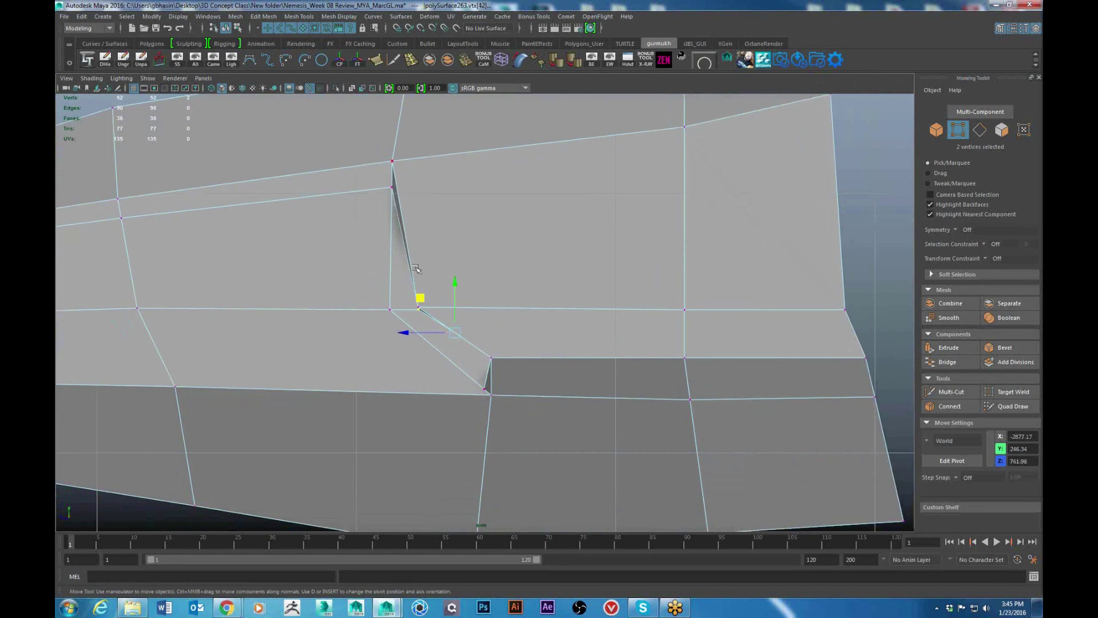
drag(407, 331, 404, 331)
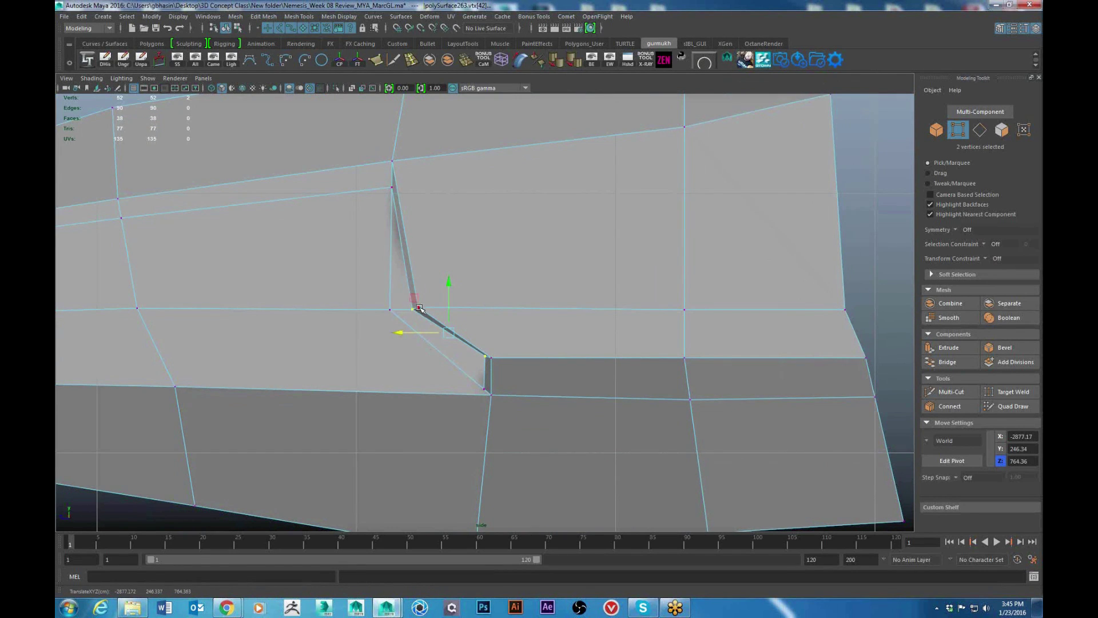
Step: Lower the rim's inner vertex at the lower bend slightly to even out the rim's width
drag(485, 306, 486, 313)
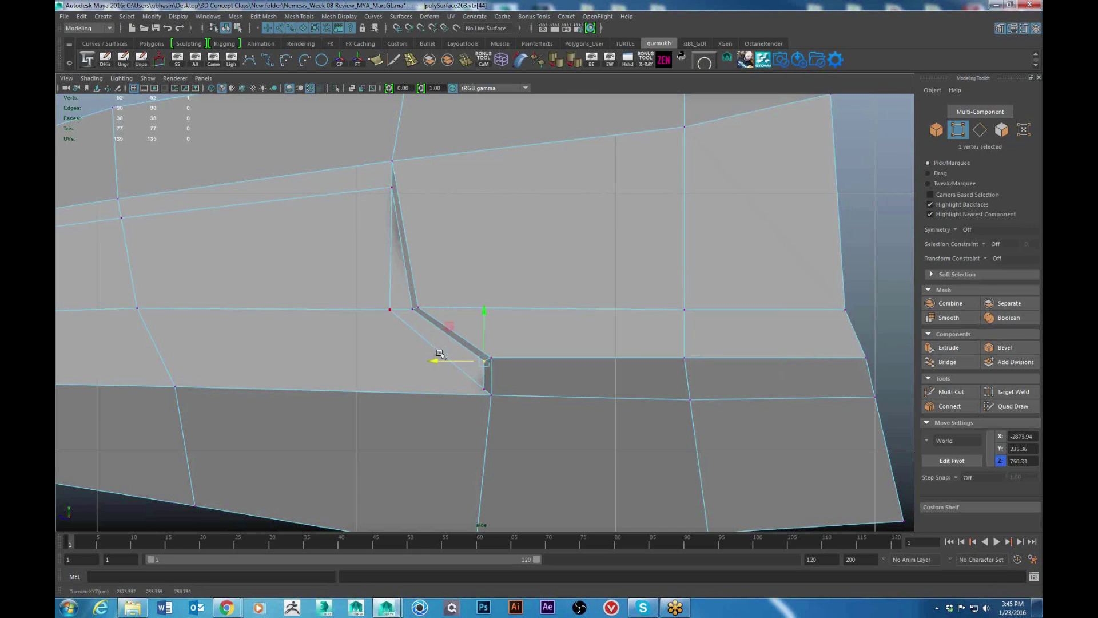
scroll(440, 354, down, 5)
scroll(473, 350, up, 1)
alt+middle_drag(473, 350, 505, 328)
right_drag(499, 257, 526, 221)
key(space)
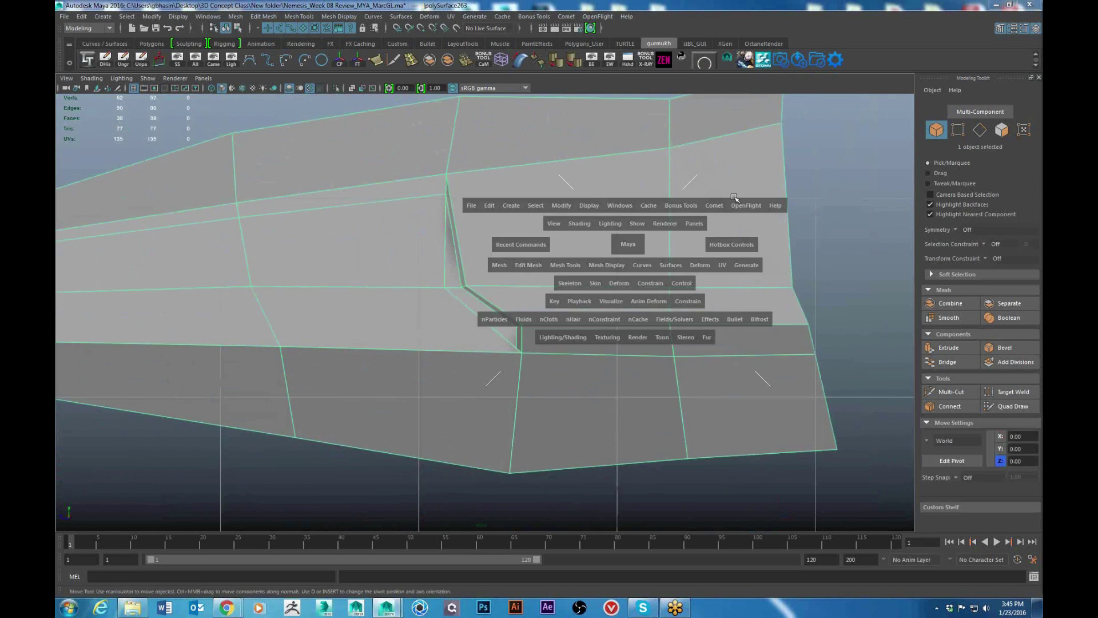
key(space)
Step: Insert an edge loop just above the side panel's lower edge and cut it through to the recess's lower corner
alt+drag(561, 328, 311, 311)
shift+right_drag(304, 309, 179, 306)
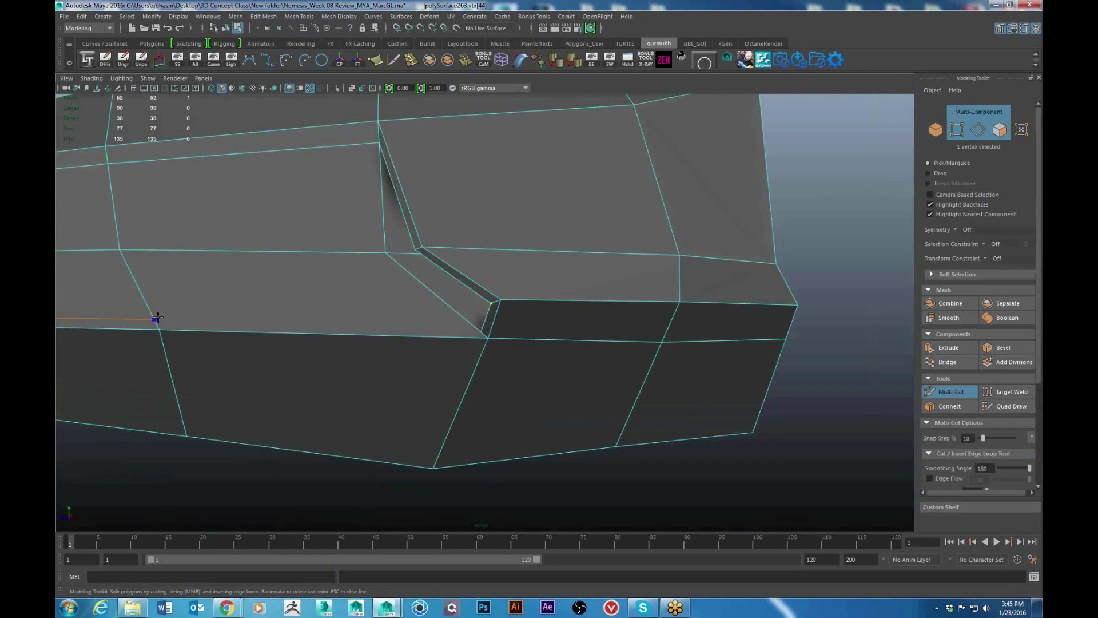
ctrl+click(157, 318)
click(154, 319)
click(481, 332)
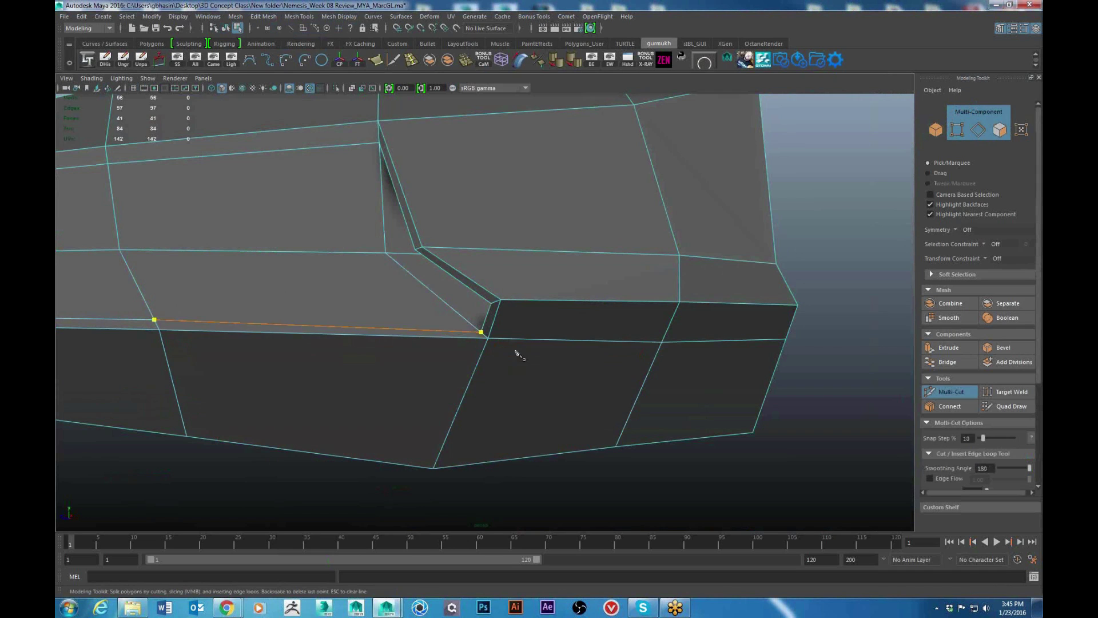
right_click(495, 355)
Step: Insert supporting edge loops along the inner and outer edges of the recess rim
alt+drag(493, 355, 566, 316)
click(541, 303)
click(586, 302)
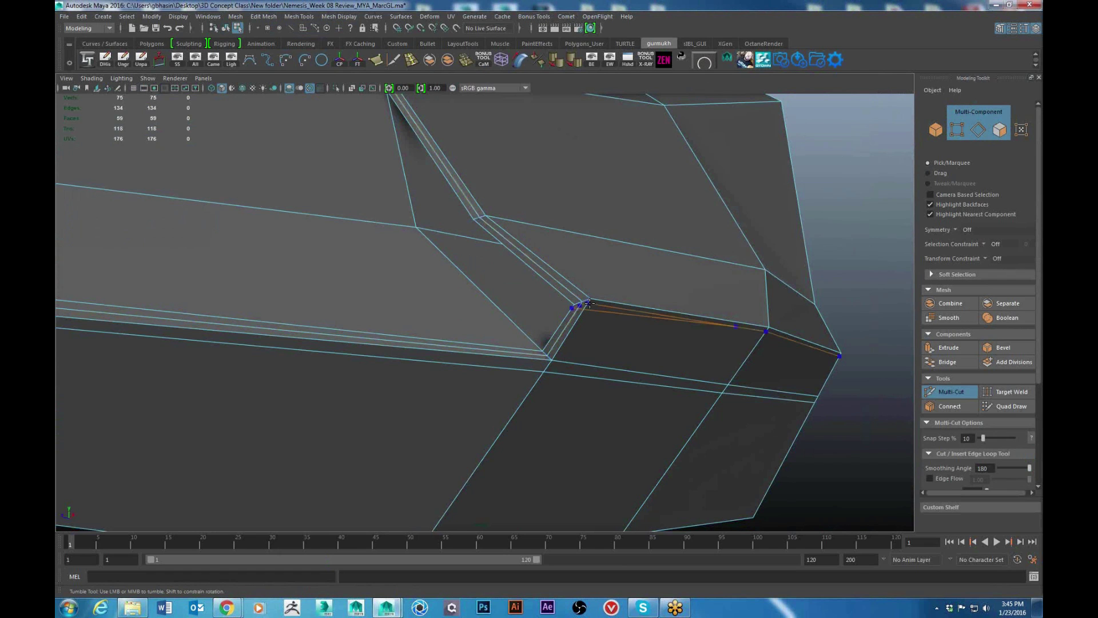
key(ctrl+z)
alt+right_drag(589, 303, 716, 293)
click(670, 290)
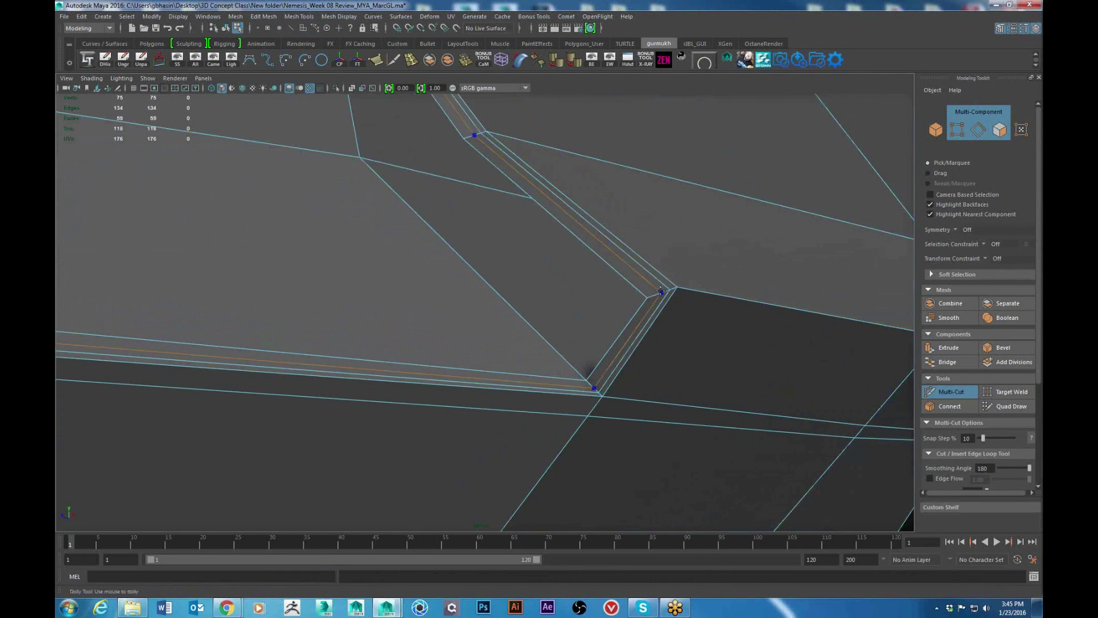
click(656, 294)
alt+drag(656, 295, 366, 286)
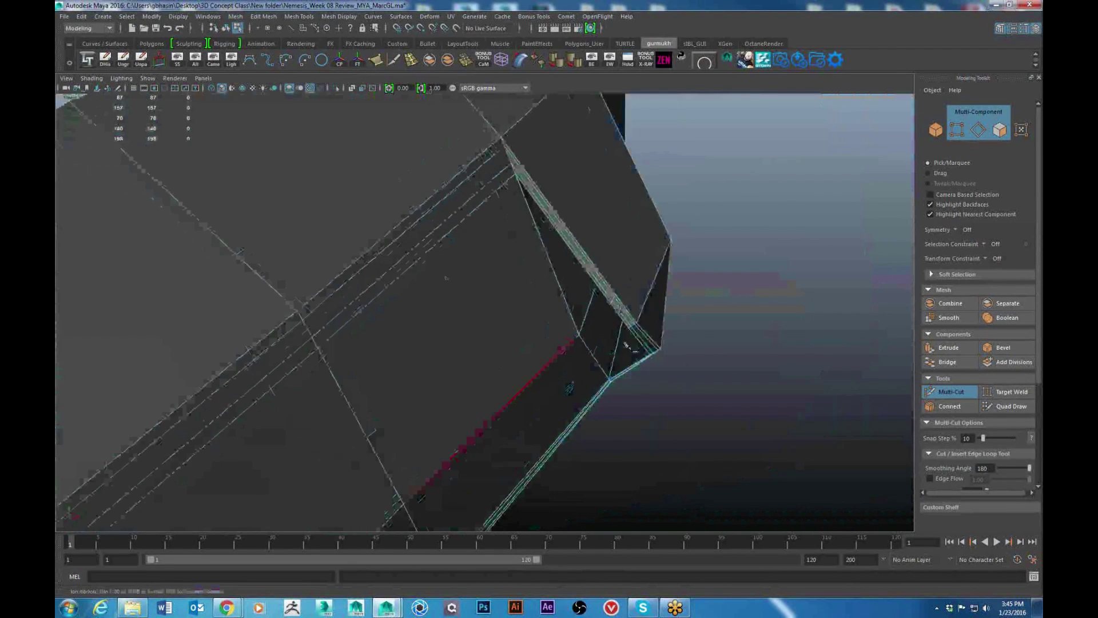
Step: Insert horizontal edge loops just above and just below the rim's middle bend, running through the panel and the rear fuselage
alt+drag(629, 345, 508, 316)
scroll(424, 304, up, 2)
alt+drag(426, 309, 360, 296)
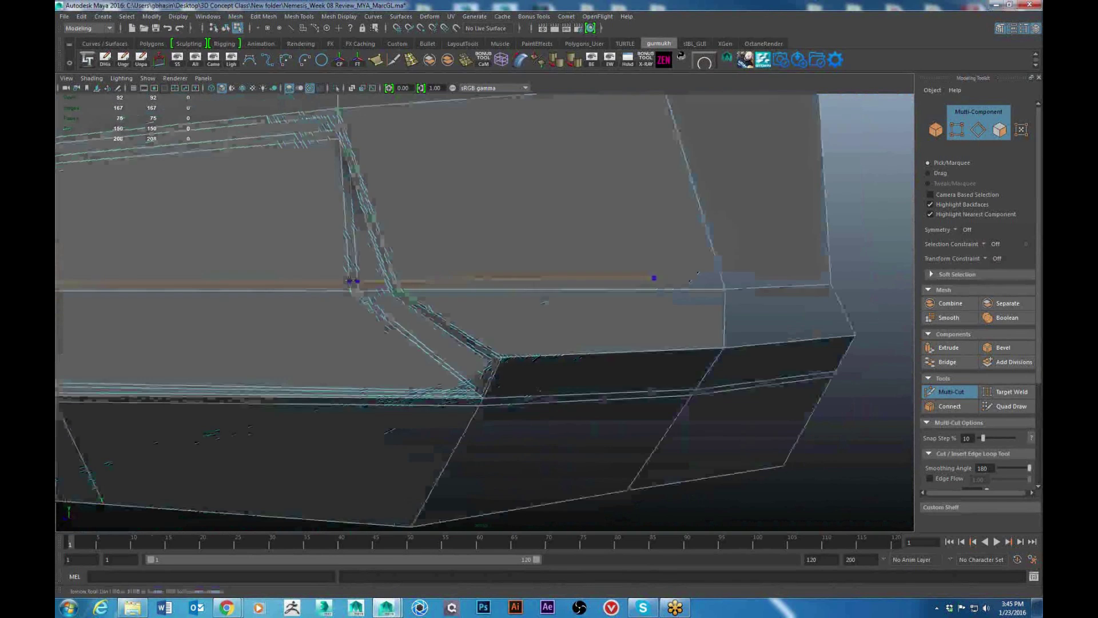
ctrl+click(362, 297)
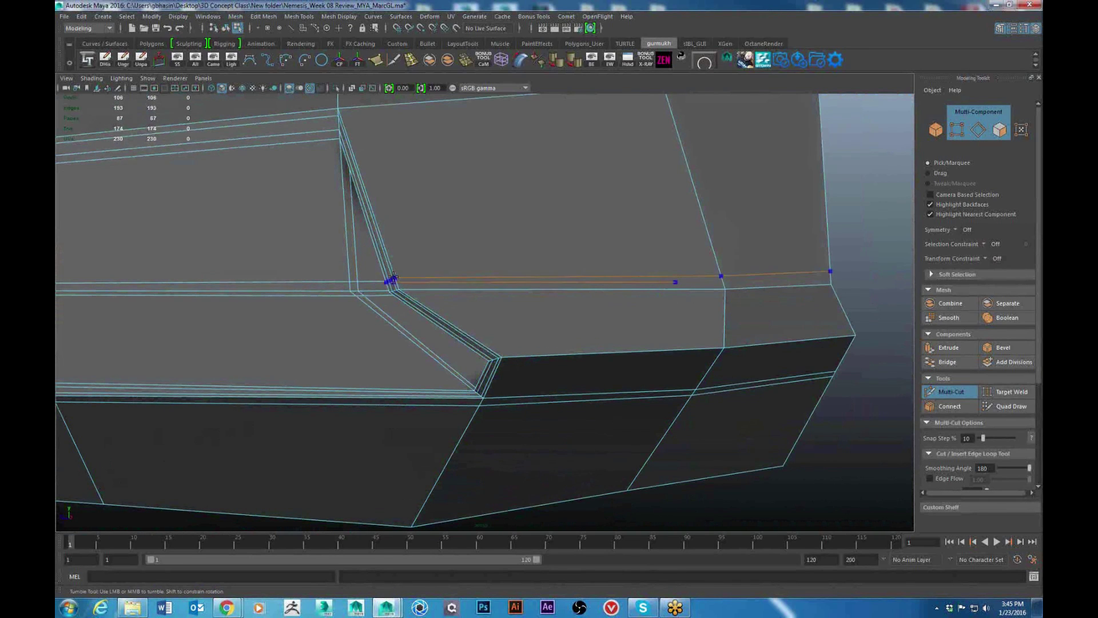
ctrl+click(394, 278)
ctrl+click(407, 296)
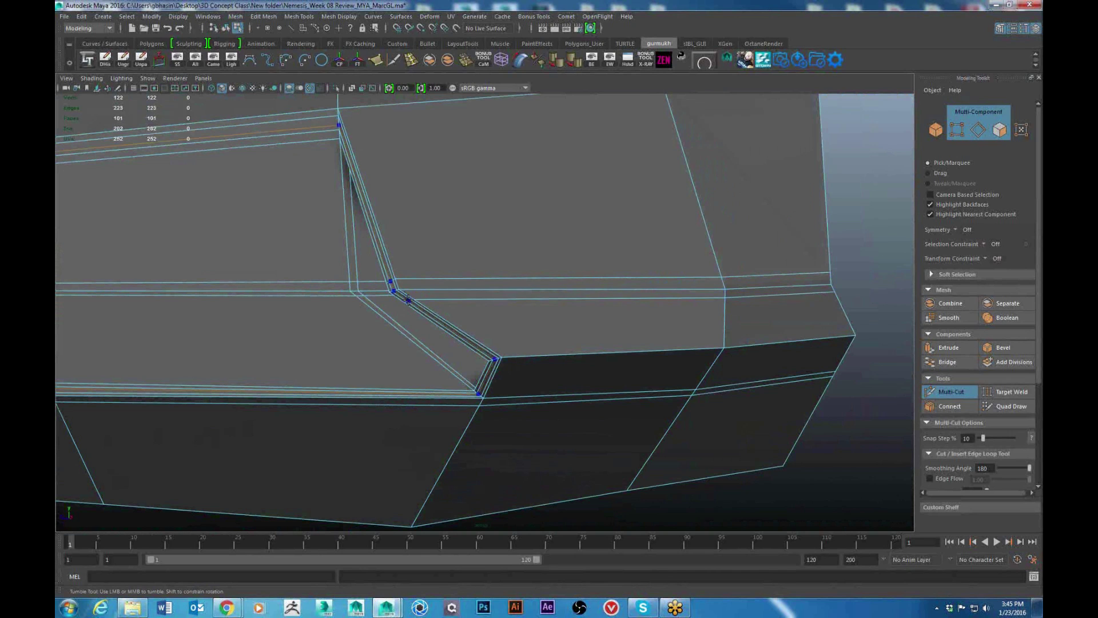
Step: Insert an edge loop just behind the rim's outer edge and another just above the side panel's upper edge
alt+drag(406, 296, 410, 302)
alt+right_drag(409, 302, 443, 312)
alt+drag(443, 312, 457, 303)
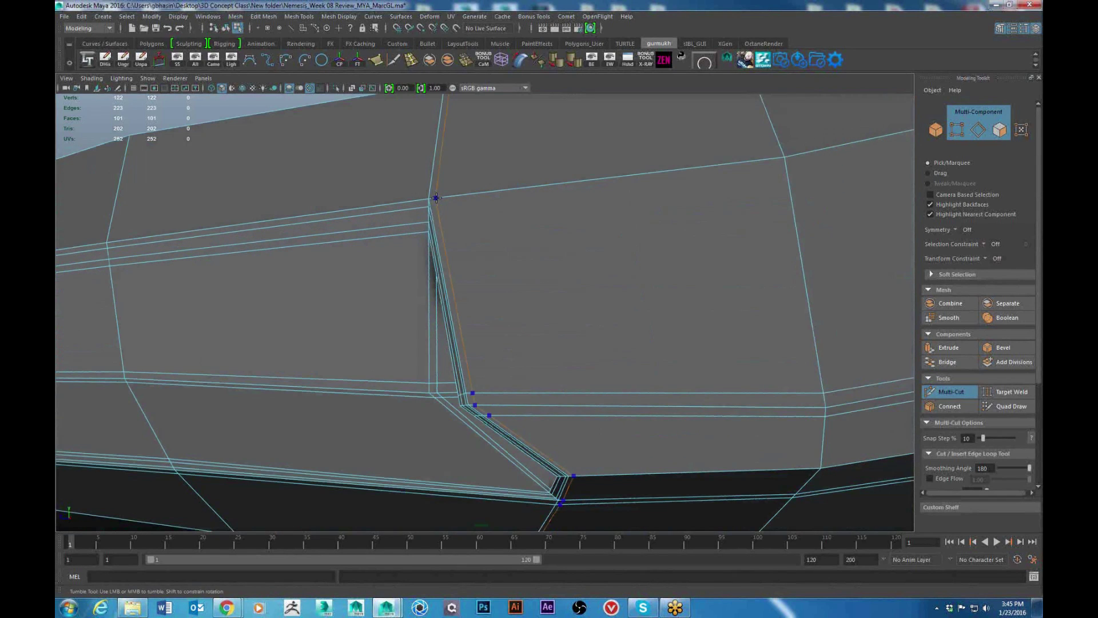
alt+right_drag(437, 198, 409, 202)
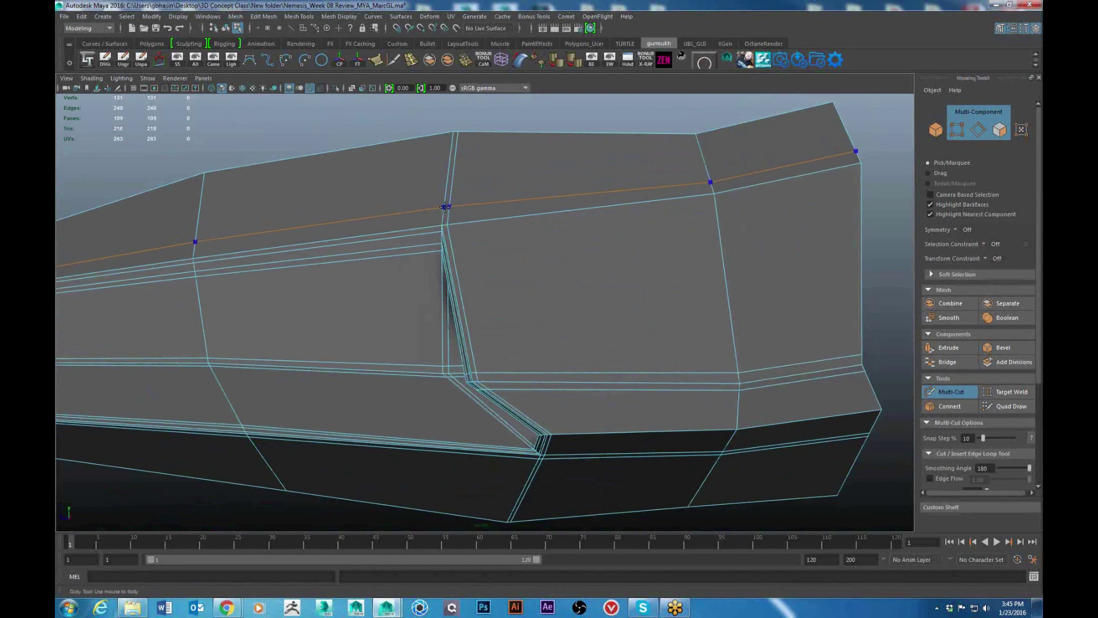
ctrl+click(446, 207)
click(447, 224)
Step: Insert an edge loop across the fuselage on the nose side of the recess, close to the rim
alt+drag(500, 251, 502, 138)
key(w)
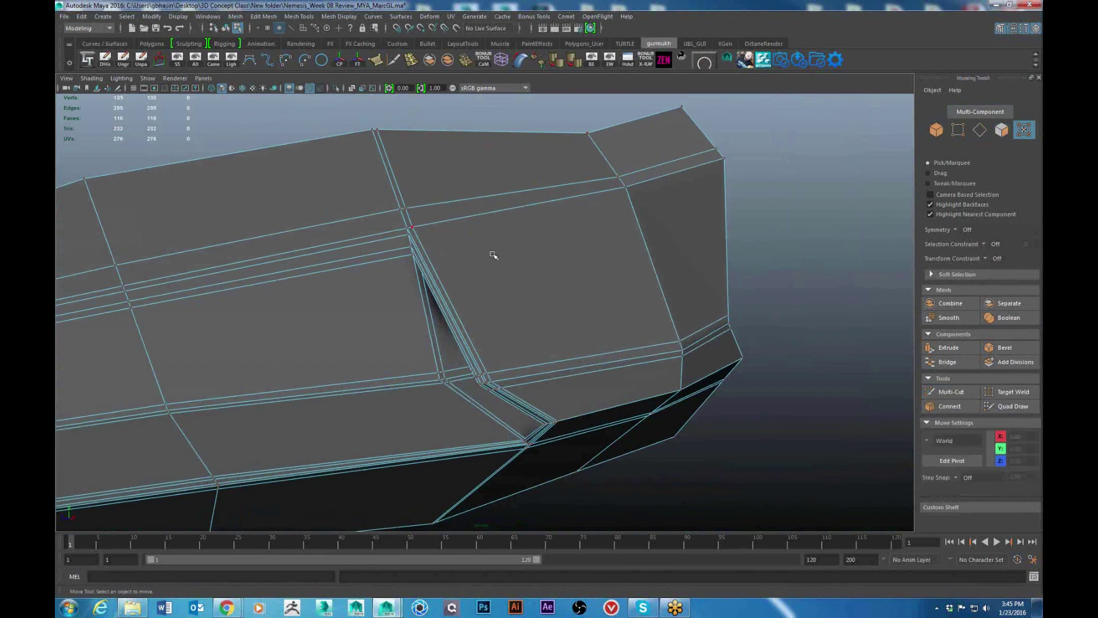
right_drag(509, 253, 355, 260)
click(517, 238)
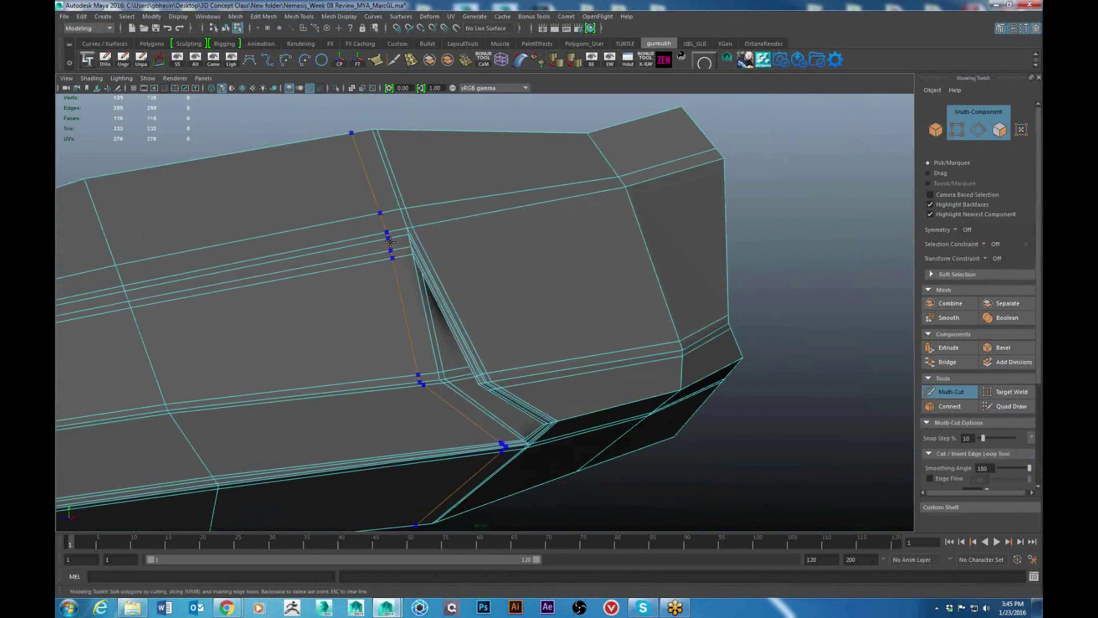
ctrl+click(401, 239)
Step: Return to object mode and examine the recess and its rim in smooth preview
key(w)
right_drag(441, 236, 471, 222)
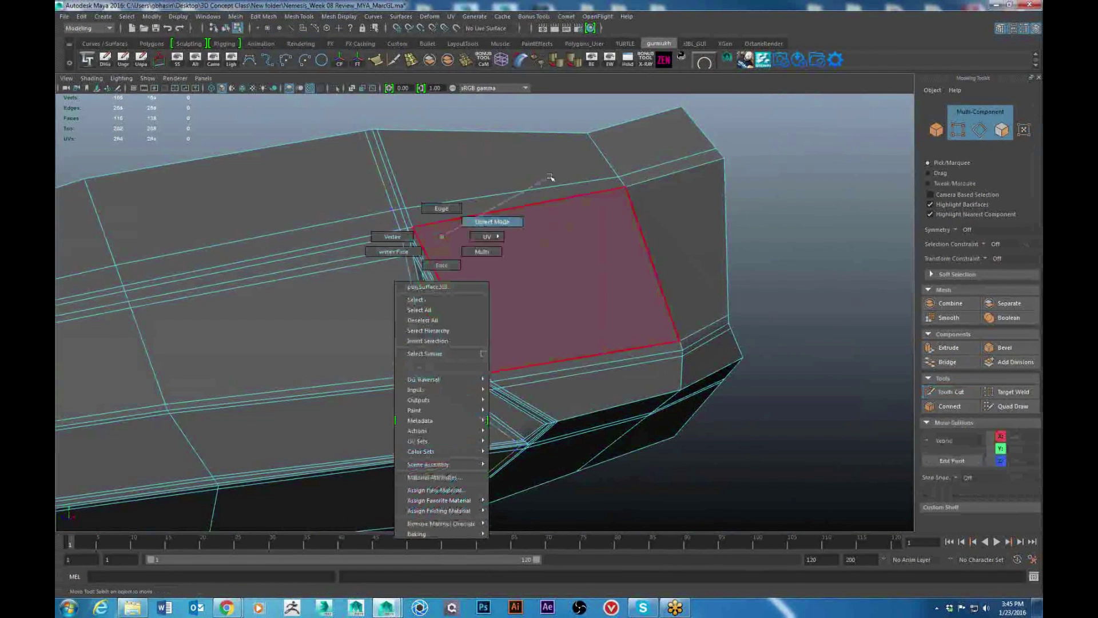
right_drag(550, 177, 550, 177)
scroll(606, 280, down, 5)
alt+drag(627, 319, 581, 387)
click(645, 346)
scroll(577, 384, up, 2)
click(551, 363)
scroll(591, 409, up, 3)
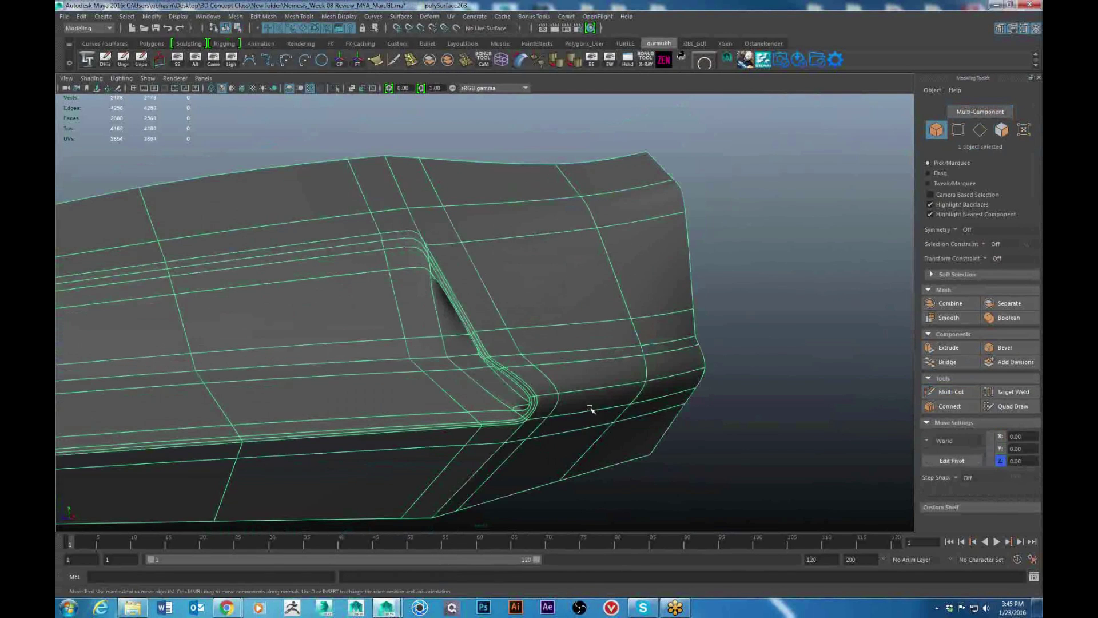
key(1)
Step: Insert supporting edge loops through the rim's lower corner, along the lower side of the rear fuselage
alt+middle_drag(581, 407, 537, 375)
scroll(537, 375, up, 3)
alt+drag(537, 375, 456, 375)
key(y)
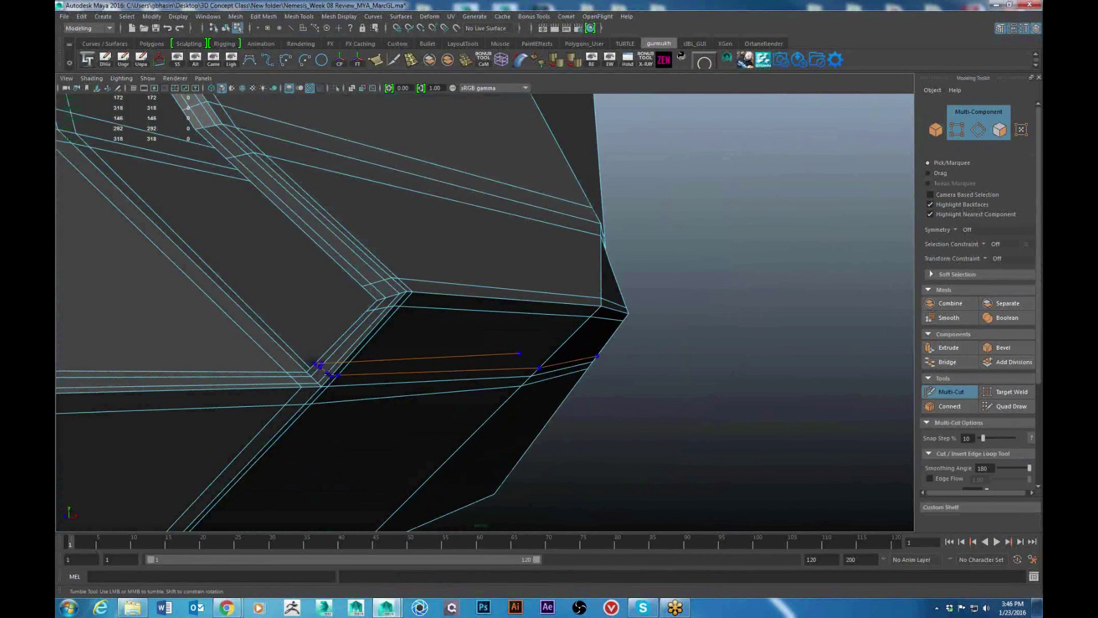
alt+right_drag(333, 375, 371, 343)
alt+drag(412, 321, 469, 310)
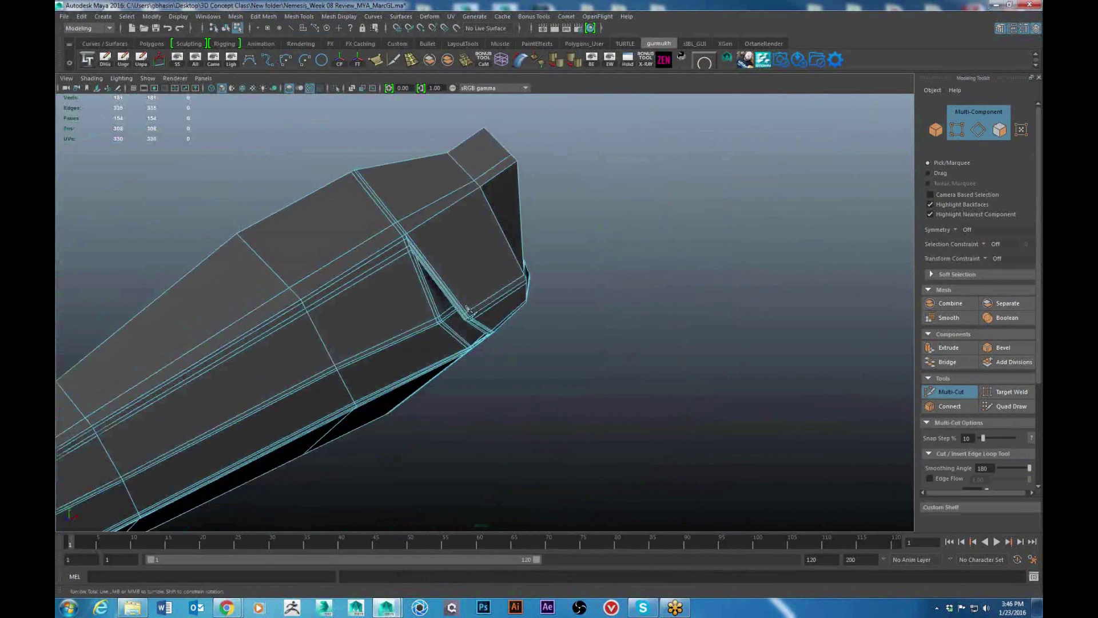
Step: Insert an edge loop just below the rear fuselage's upper crease, starting at the rim's upper corner
alt+middle_drag(469, 310, 472, 373)
alt+right_drag(473, 373, 374, 330)
alt+drag(374, 330, 400, 320)
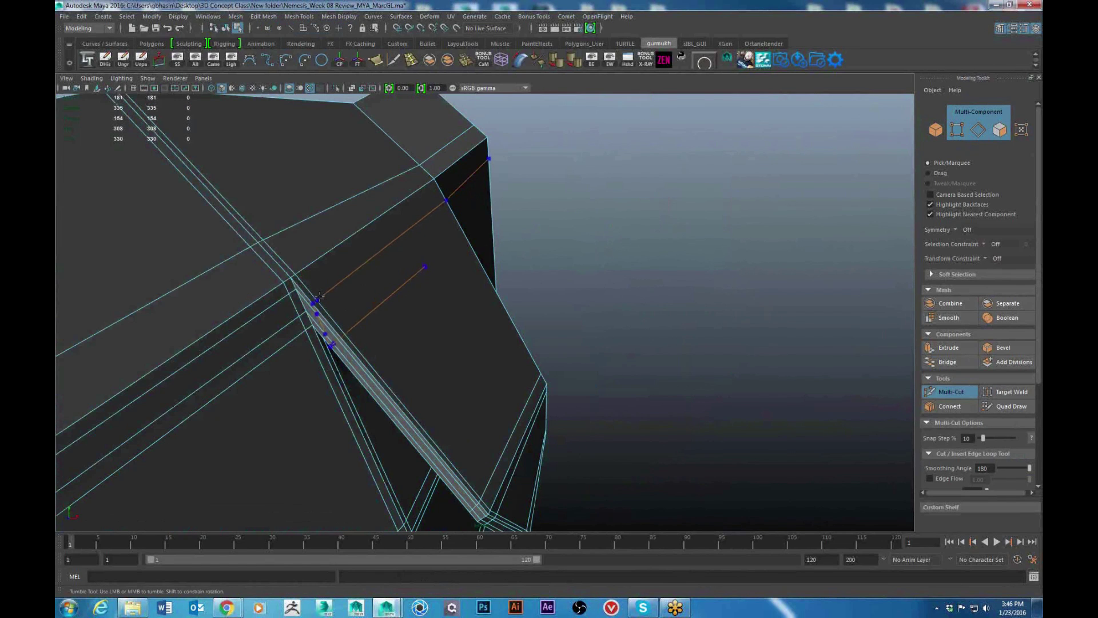
ctrl+click(321, 296)
Step: Return to object mode and examine the smoothed nose and recess from several angles
alt+right_drag(321, 297, 389, 332)
alt+drag(388, 332, 414, 343)
key(w)
right_drag(441, 312, 493, 297)
alt+right_drag(400, 379, 458, 398)
alt+drag(458, 399, 554, 424)
click(617, 424)
alt+right_drag(554, 424, 580, 424)
alt+drag(580, 424, 461, 422)
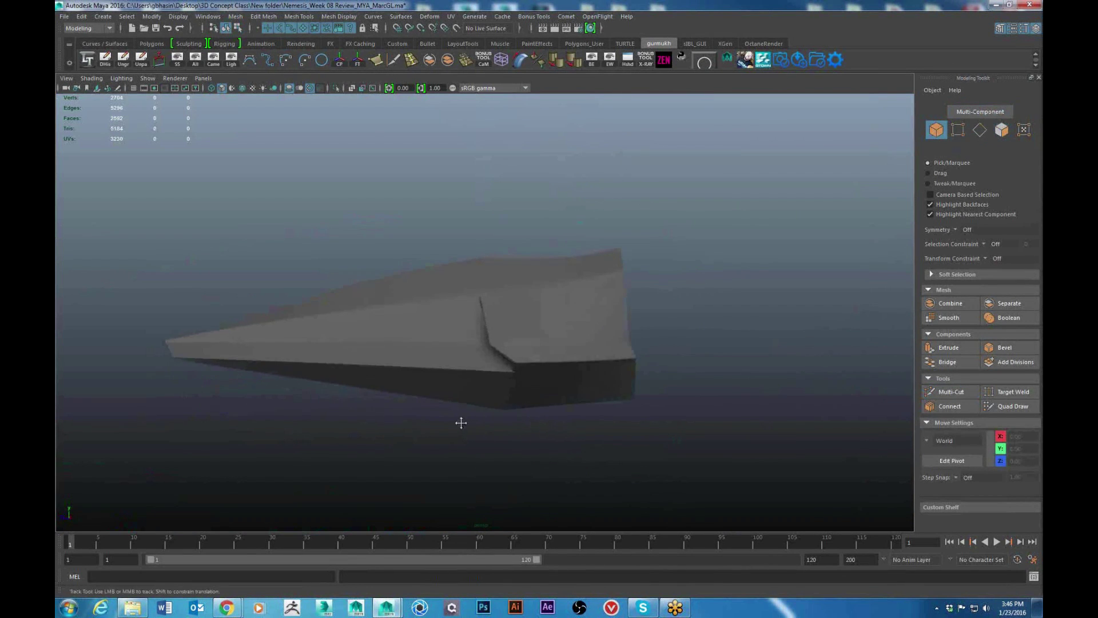
alt+right_drag(461, 422, 532, 421)
alt+drag(531, 420, 591, 423)
alt+right_drag(592, 423, 551, 392)
alt+drag(551, 392, 407, 358)
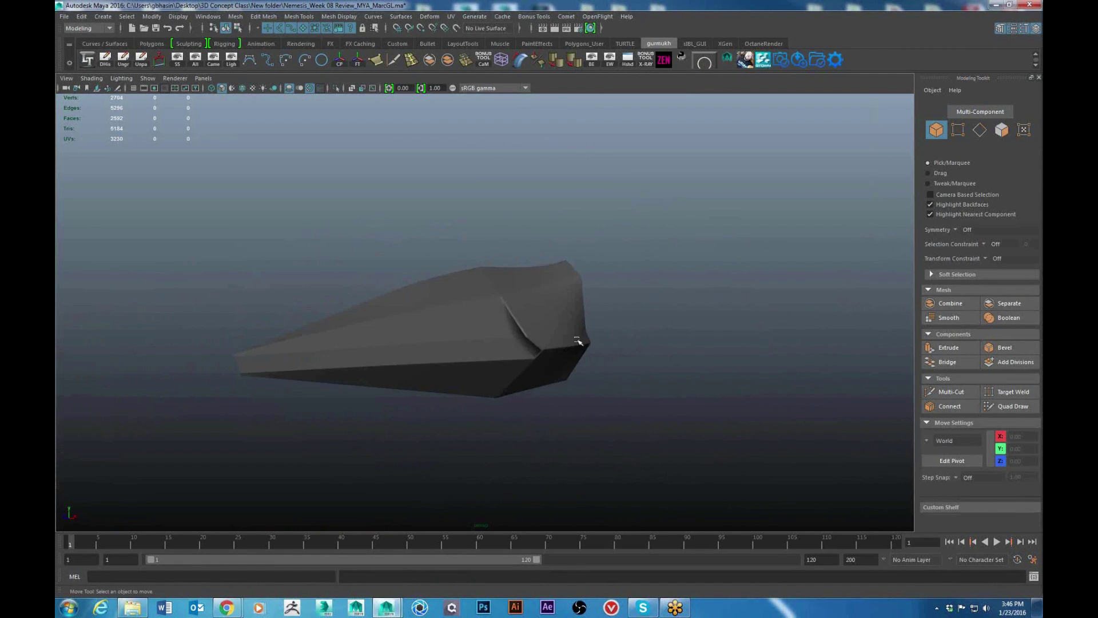
scroll(577, 341, up, 5)
click(511, 350)
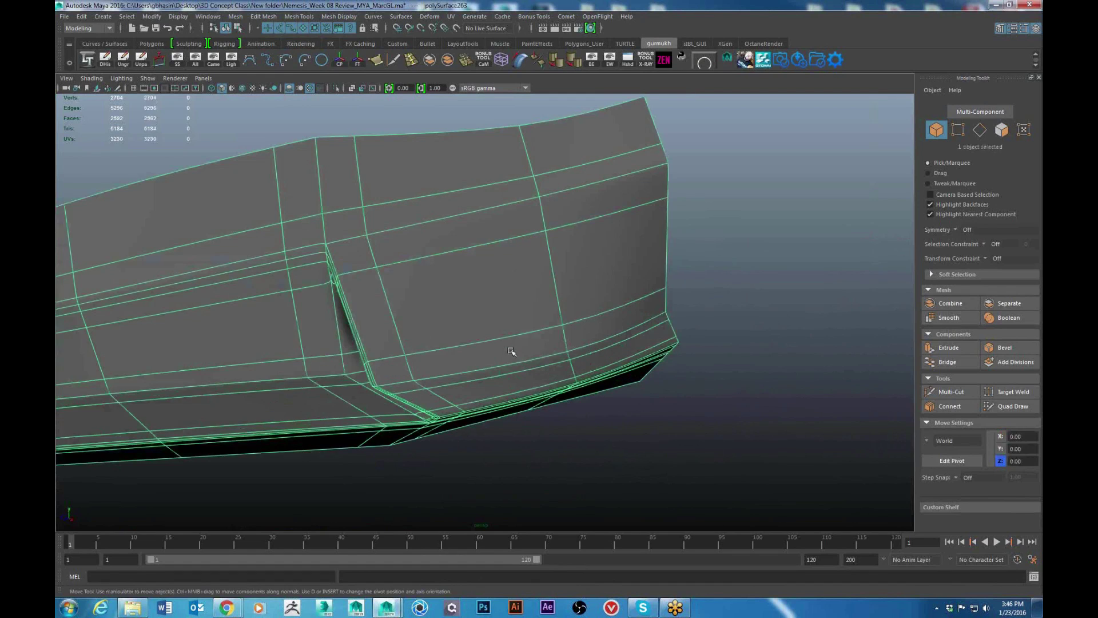
key(1)
Step: Extrude the fuselage's open rear border edges away from the nose and delete the former border edge loop
alt+drag(505, 343, 661, 362)
scroll(754, 287, down, 5)
alt+drag(754, 287, 674, 280)
right_drag(568, 243, 566, 174)
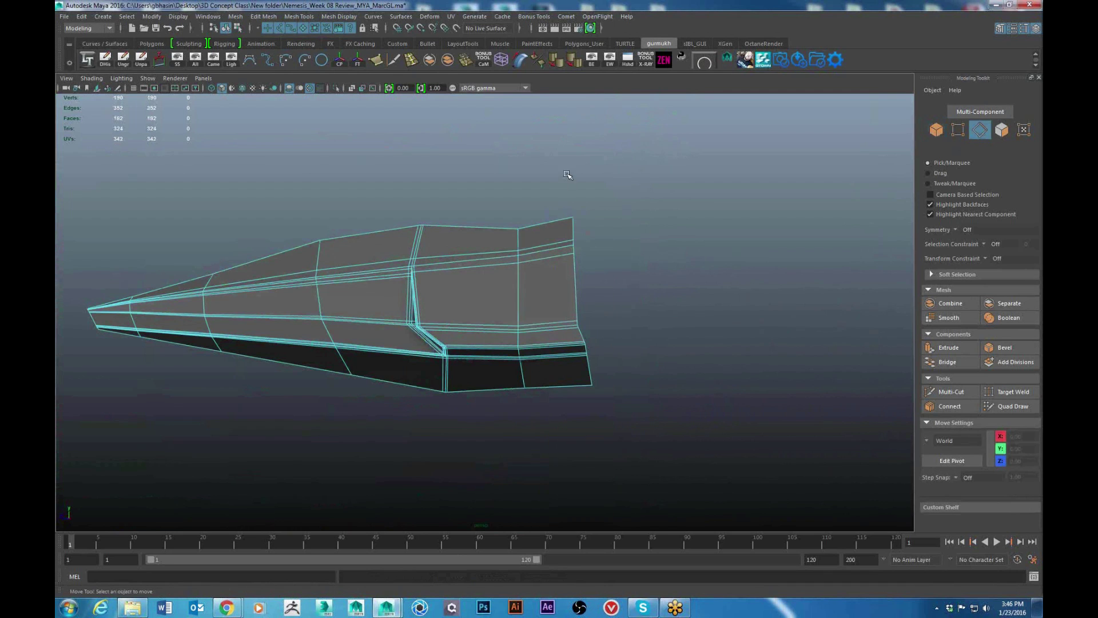
drag(568, 175, 649, 444)
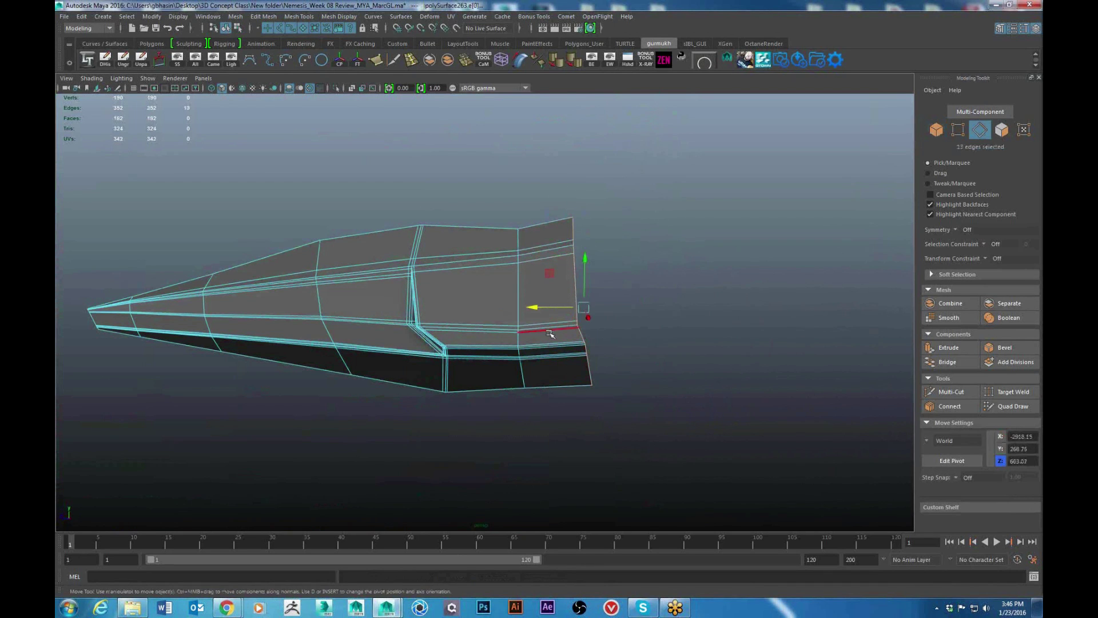
shift+right_drag(678, 311, 684, 342)
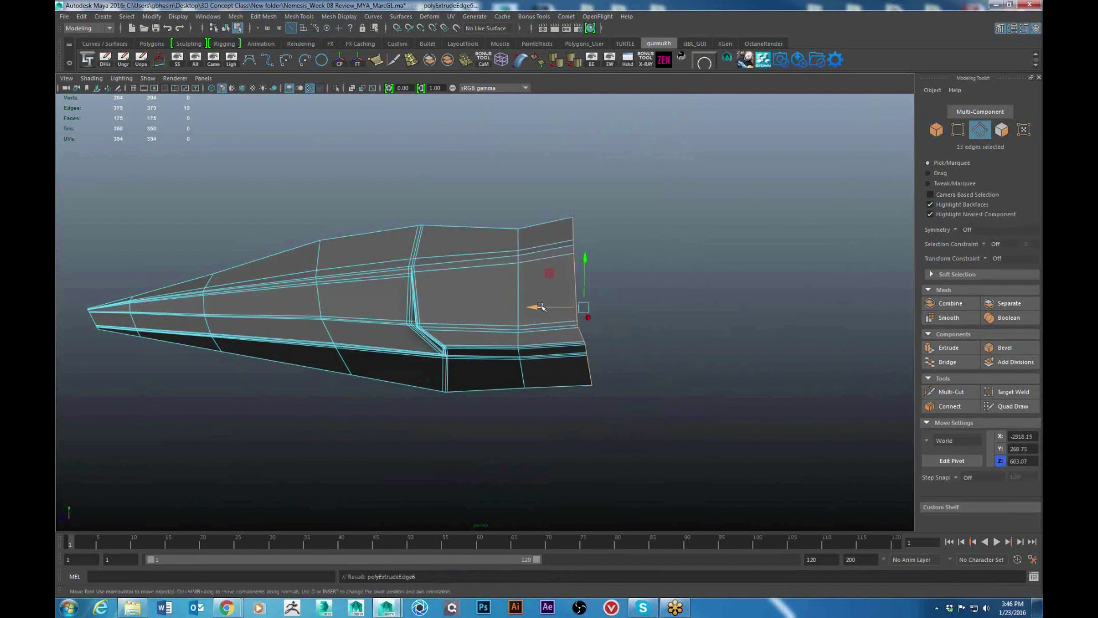
drag(540, 307, 697, 306)
alt+drag(543, 357, 570, 274)
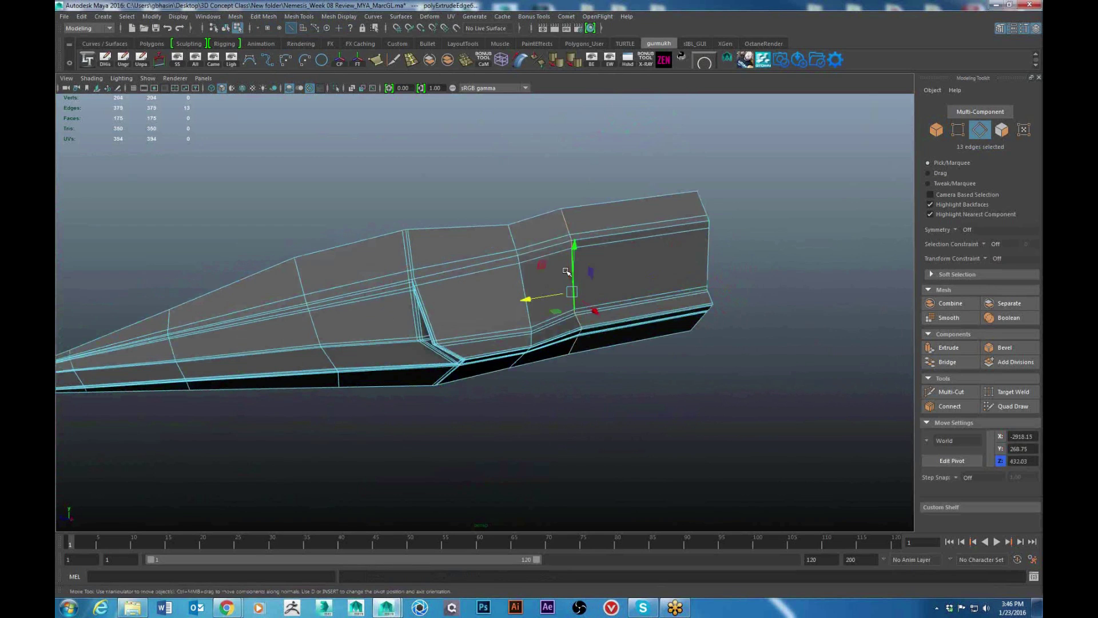
shift+right_drag(645, 258, 606, 285)
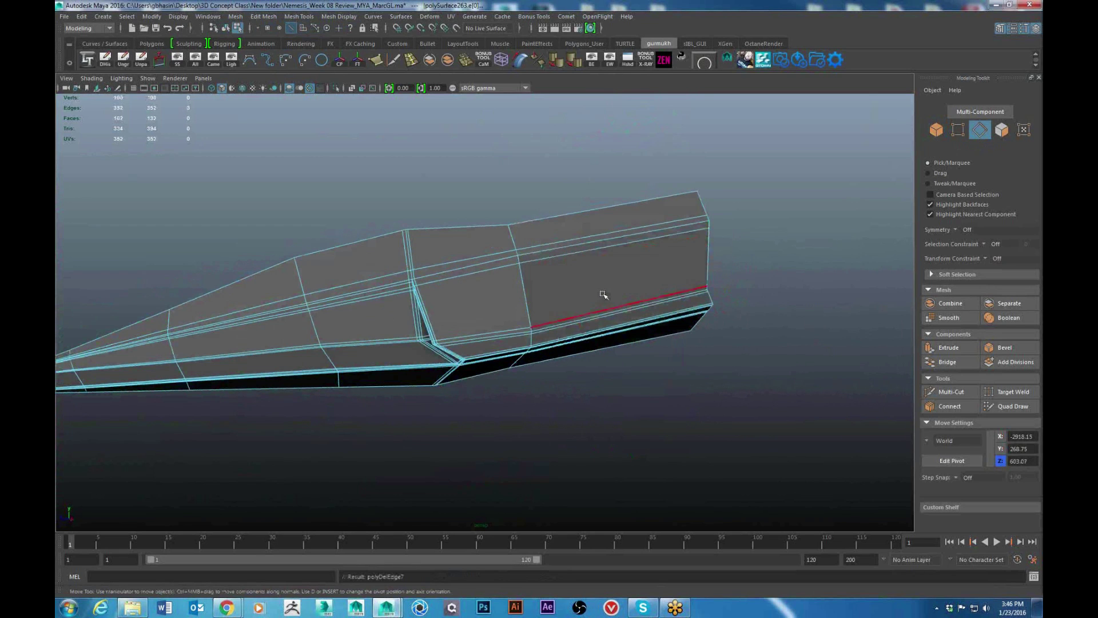
Step: Return to object mode and examine the lengthened fuselage and its recessed panel from several angles
alt+drag(671, 270, 572, 337)
key(F8)
key(ctrl+1)
click(613, 265)
key(ctrl+1)
alt+right_drag(572, 337, 604, 347)
alt+drag(604, 347, 541, 339)
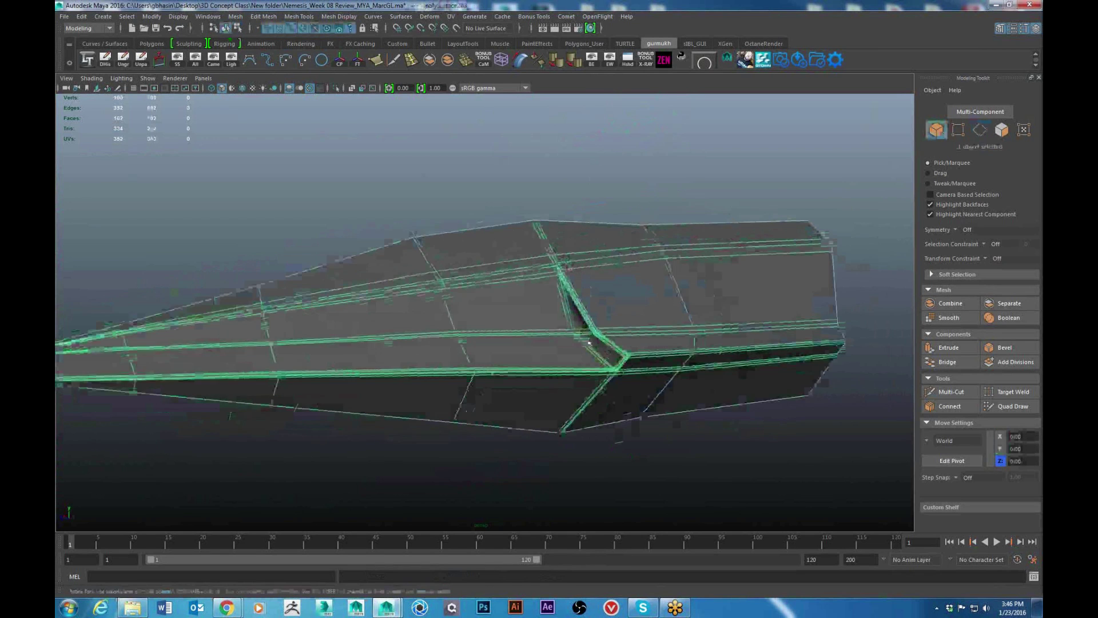
alt+right_drag(541, 339, 573, 343)
alt+drag(574, 343, 628, 343)
alt+right_drag(628, 343, 698, 364)
alt+drag(698, 363, 573, 364)
Step: Insert an edge loop through the rim just below its upper corner, along the side panel's upper part
alt+drag(517, 316, 556, 306)
shift+right_drag(557, 307, 497, 307)
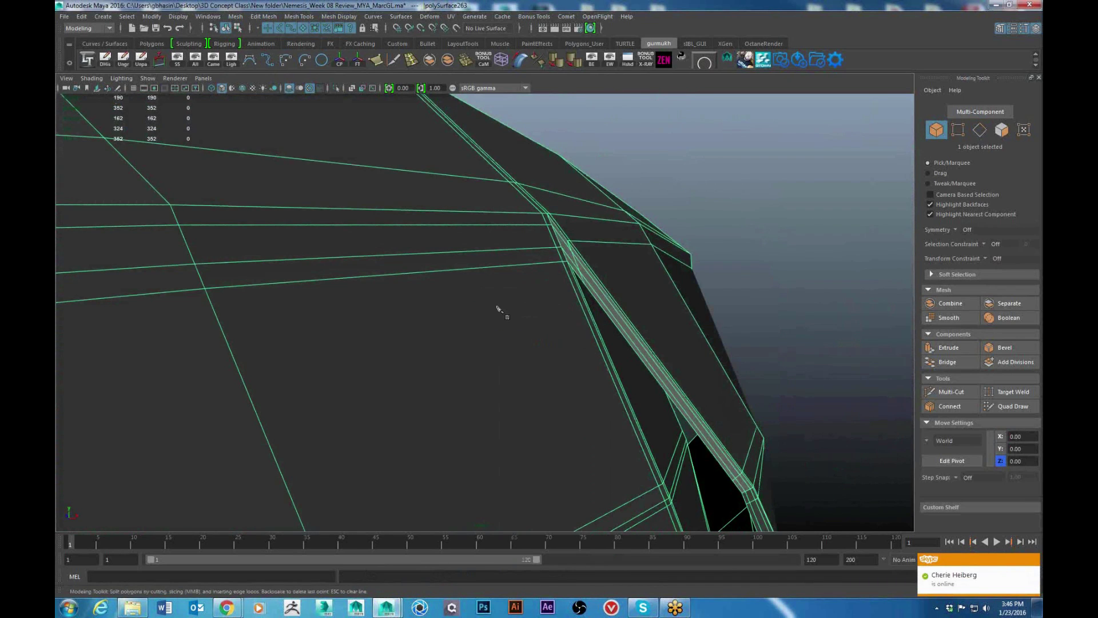
ctrl+click(573, 280)
Step: Select the supporting edge loops above and below the rim's middle bend and delete them
alt+drag(637, 357, 531, 408)
key(w)
double_click(531, 408)
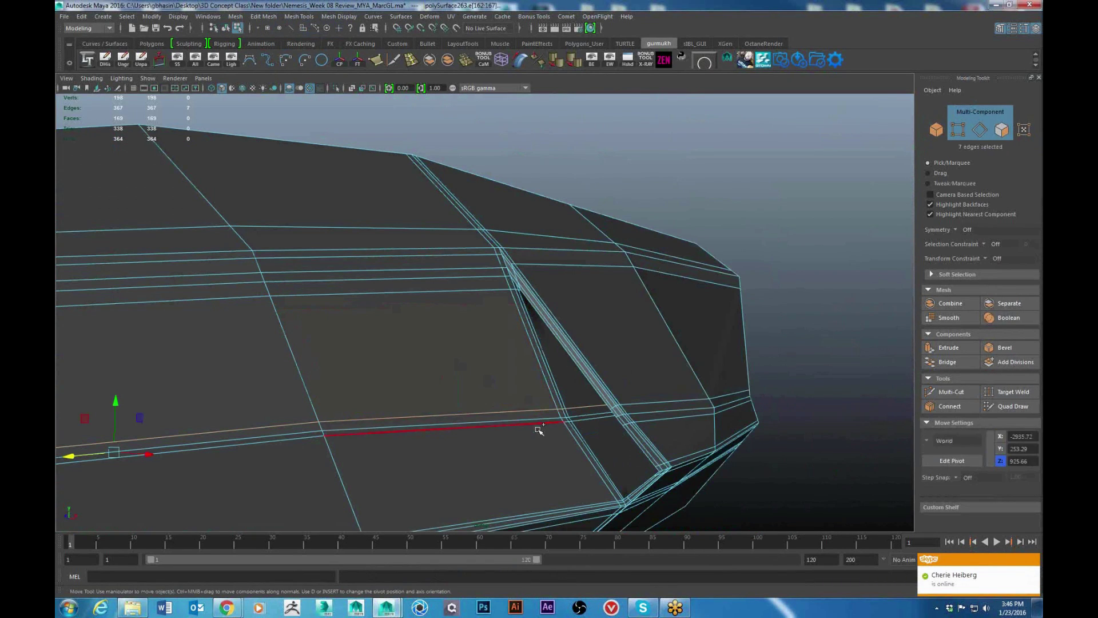
shift+double_click(664, 403)
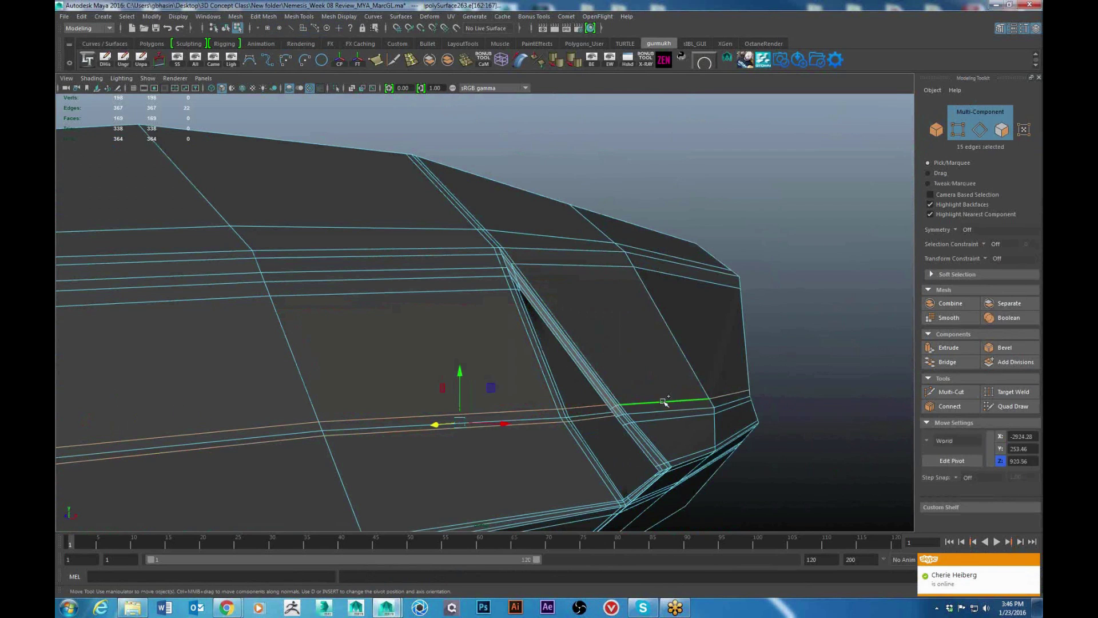
shift+double_click(665, 418)
shift+right_drag(725, 354, 673, 375)
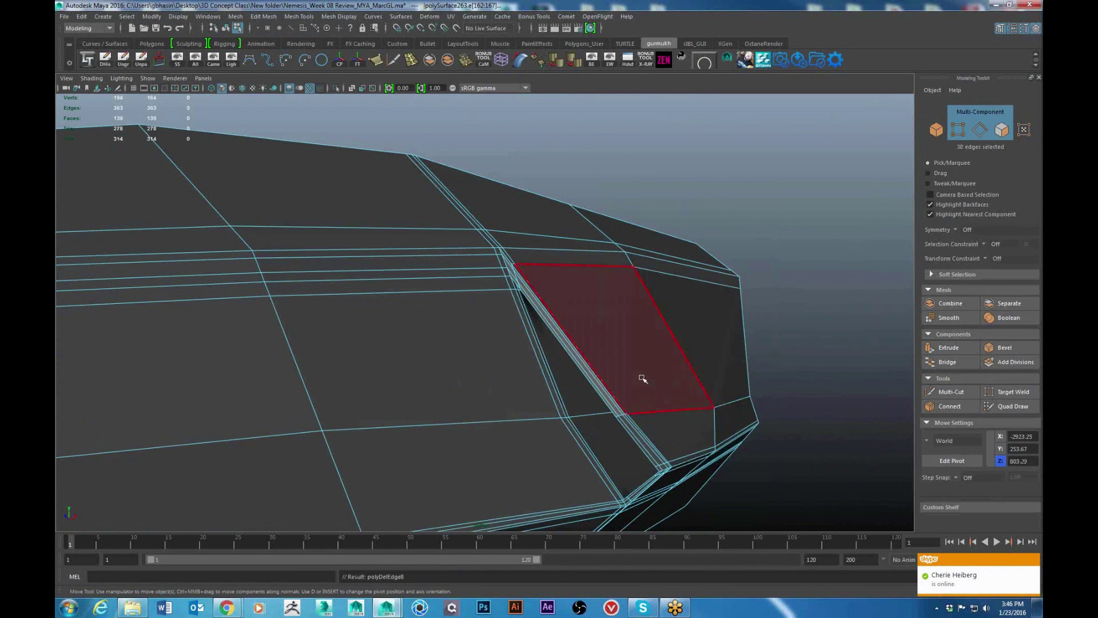
Step: Insert more widely spaced edge loops on both sides of the rim's middle bend and return to object mode
shift+right_drag(604, 353, 503, 355)
ctrl+click(561, 401)
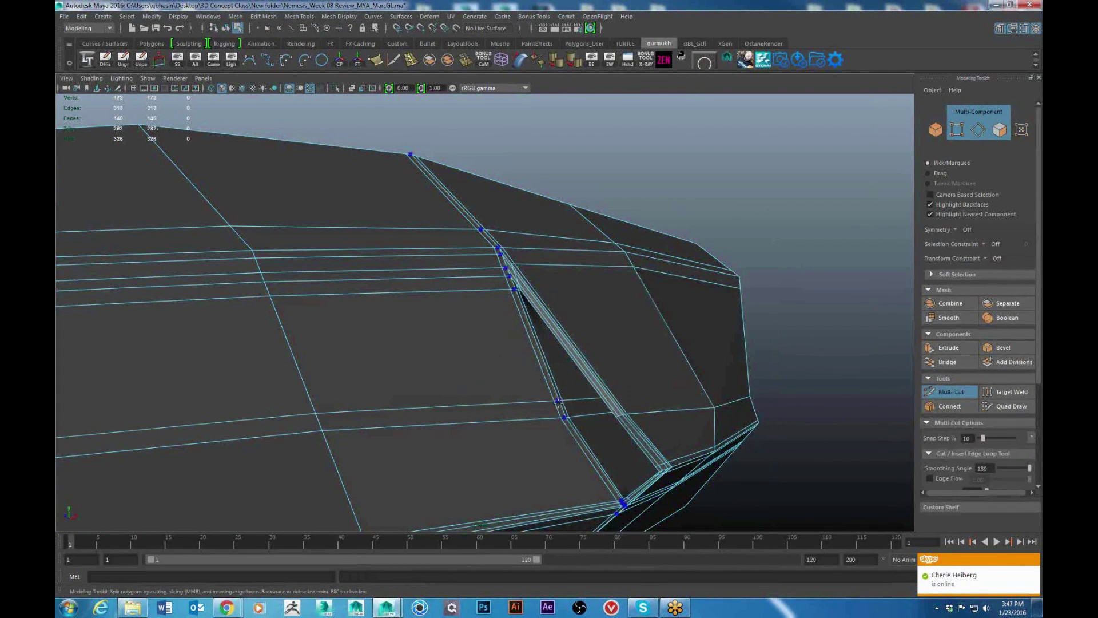
ctrl+click(576, 432)
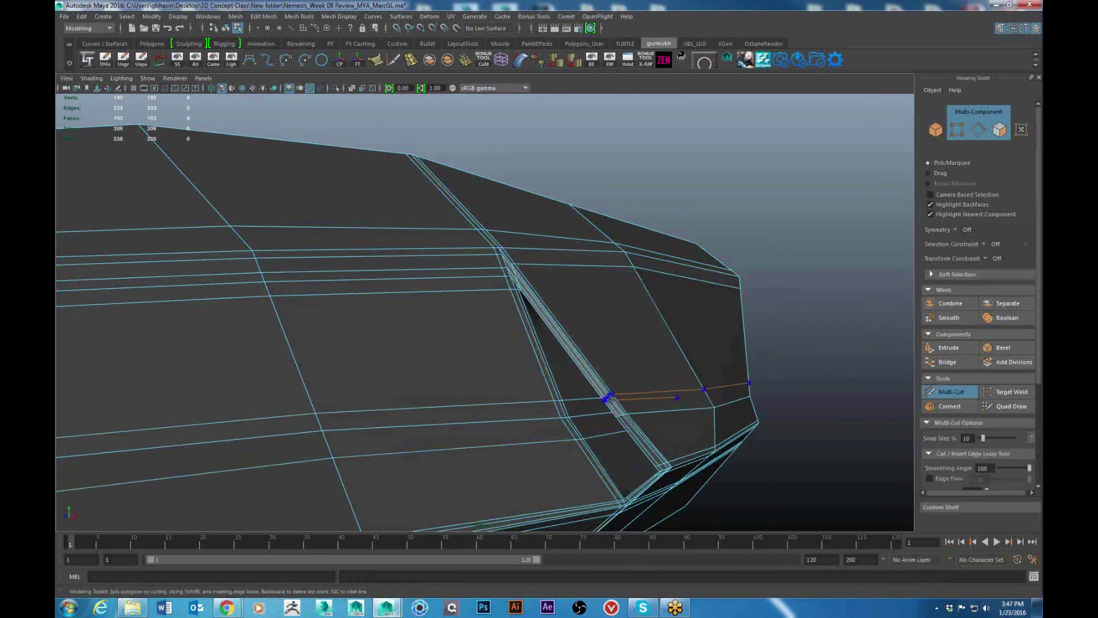
ctrl+click(632, 429)
key(w)
right_drag(625, 311, 728, 259)
key(f)
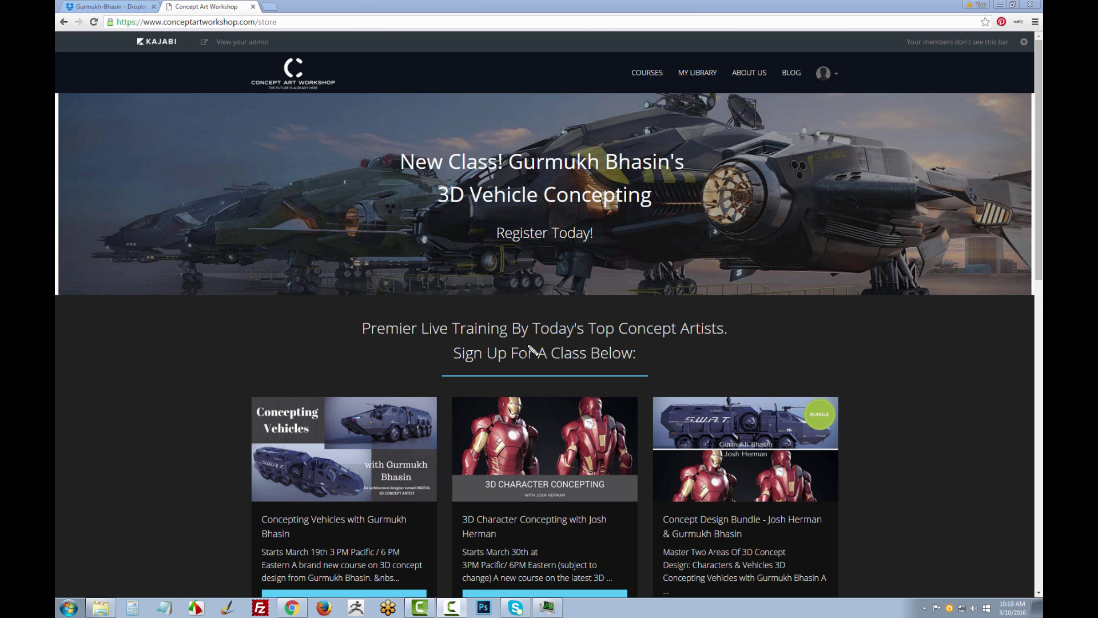
mouse_move(373, 305)
mouse_down()
mouse_move(178, 418)
mouse_move(129, 476)
mouse_up()
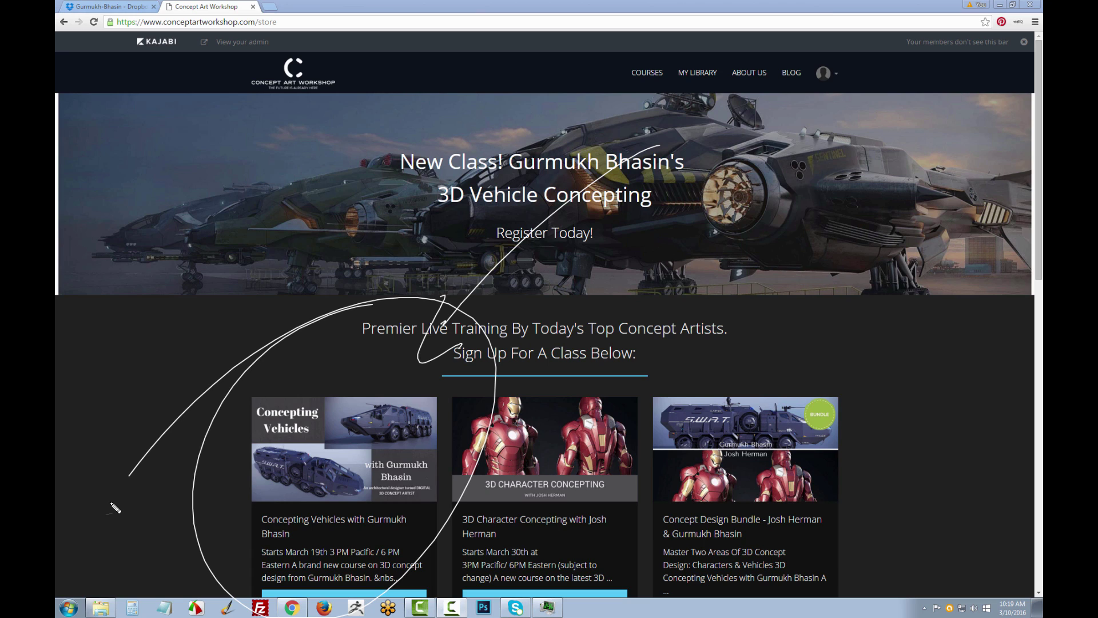